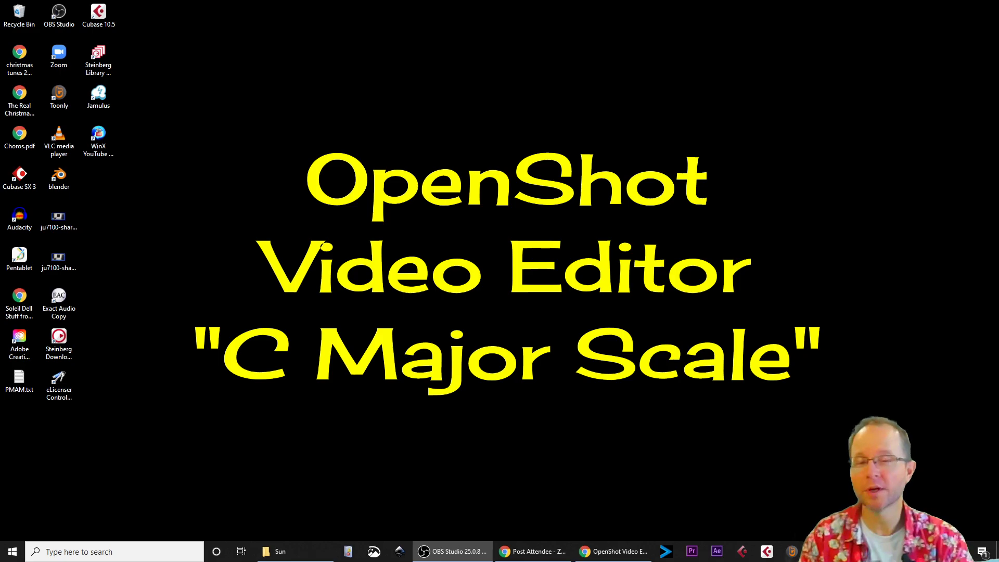
- Switch to the OpenShot website in Chrome, open its v2.5.1 download page, and minimize the browser
left_click(612, 553)
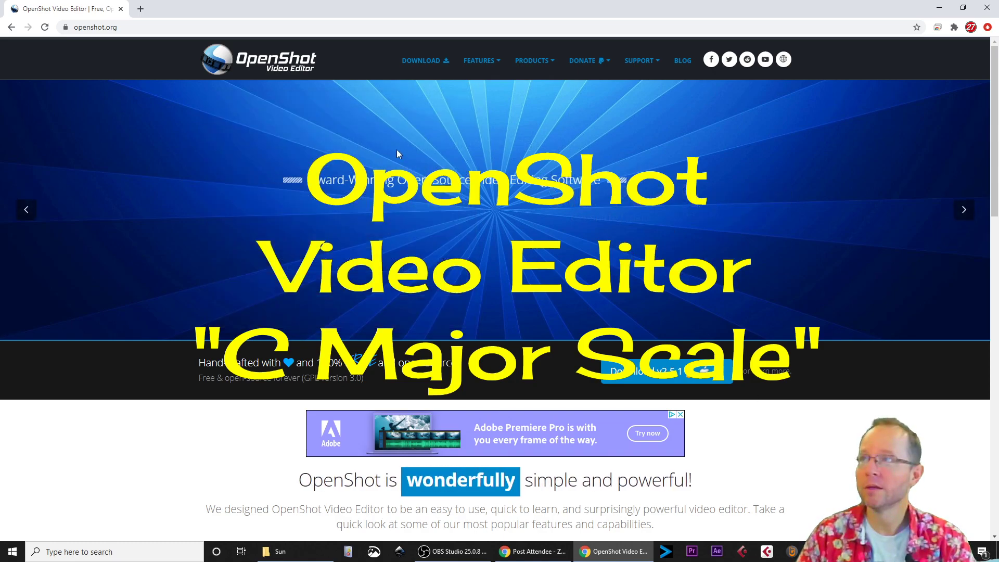
left_click(663, 381)
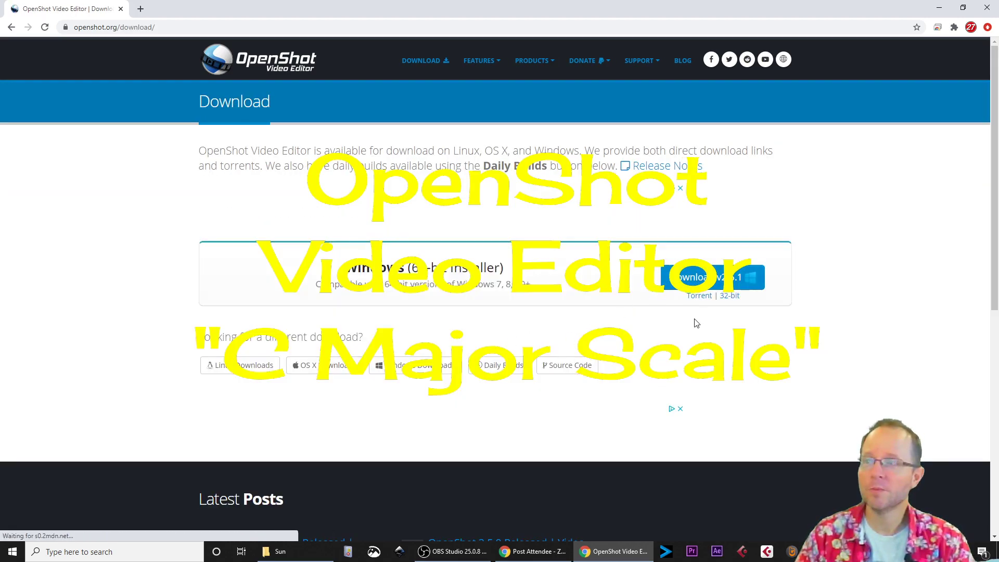
left_click(939, 8)
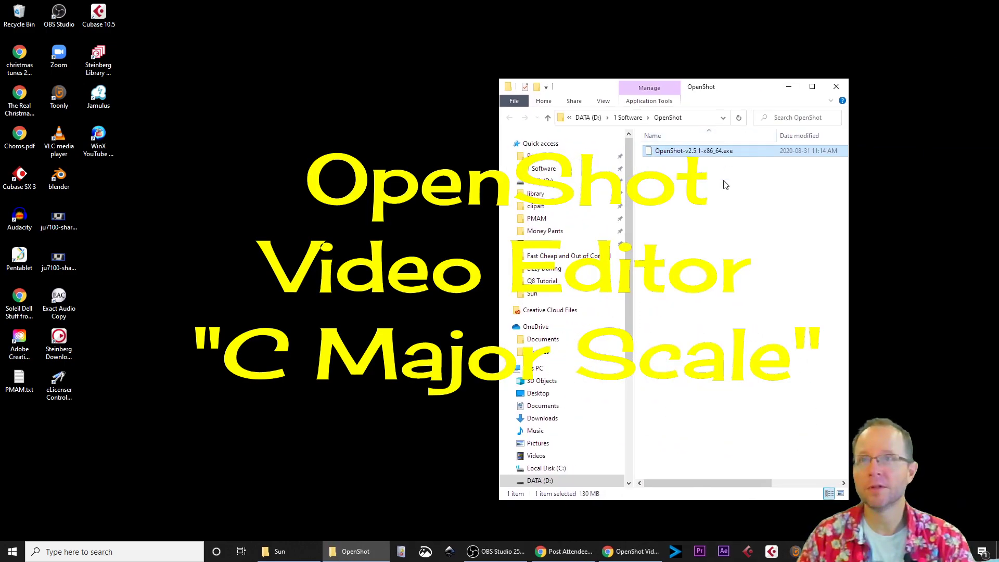
- Run the OpenShot-v2.5.1-x86_64.exe installer in English and accept its license agreement
double_click(698, 152)
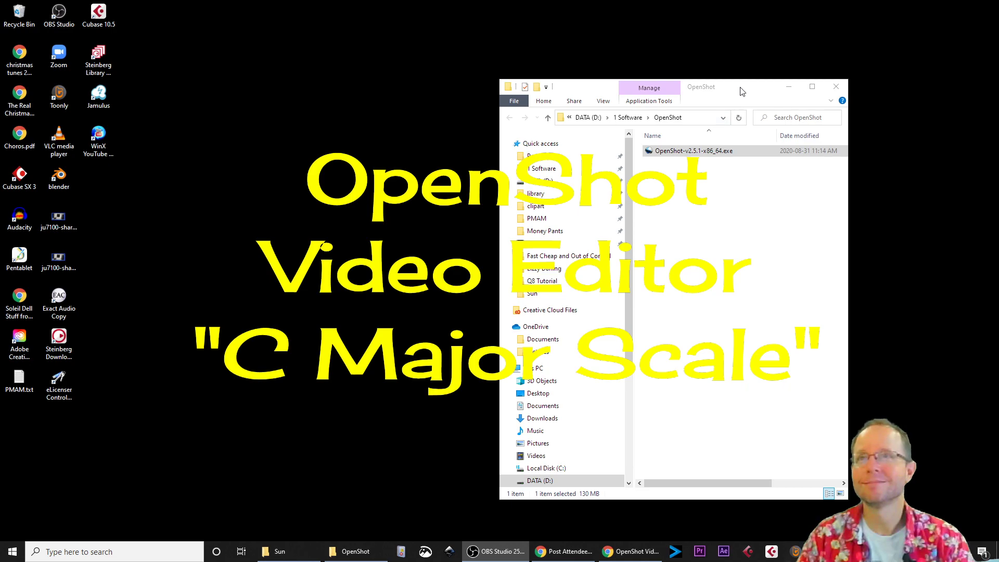
left_click_drag(742, 94, 688, 89)
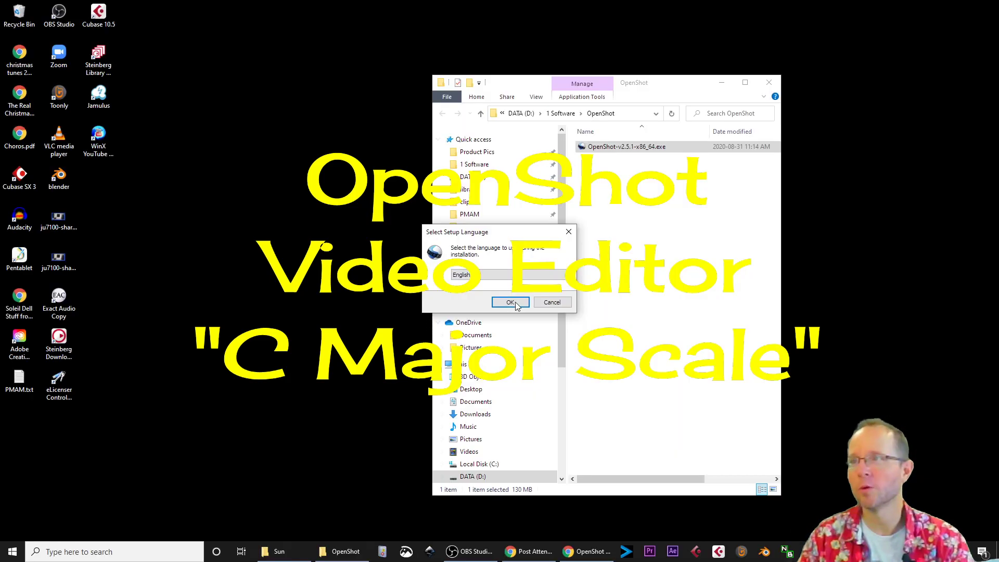
left_click(514, 302)
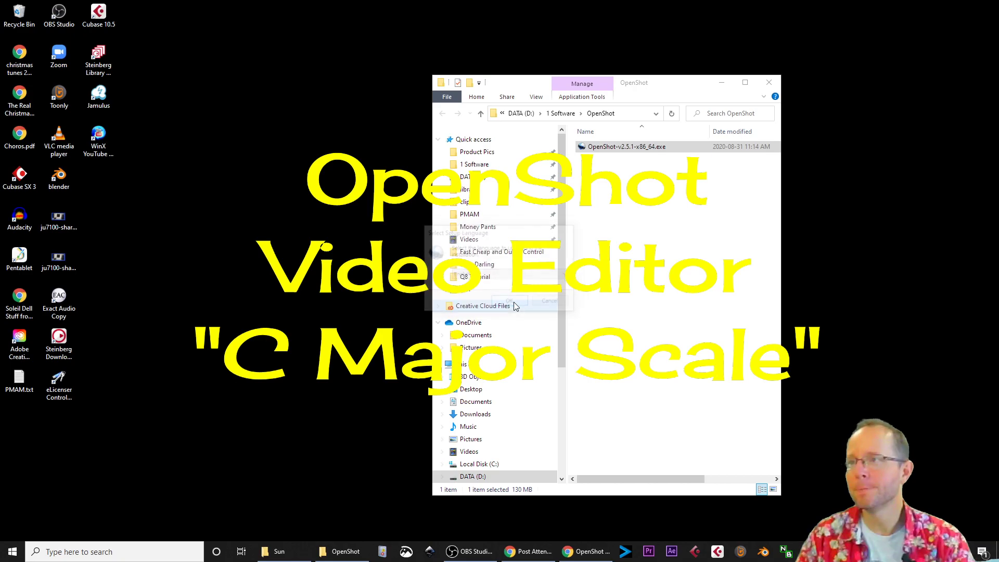
left_click(439, 327)
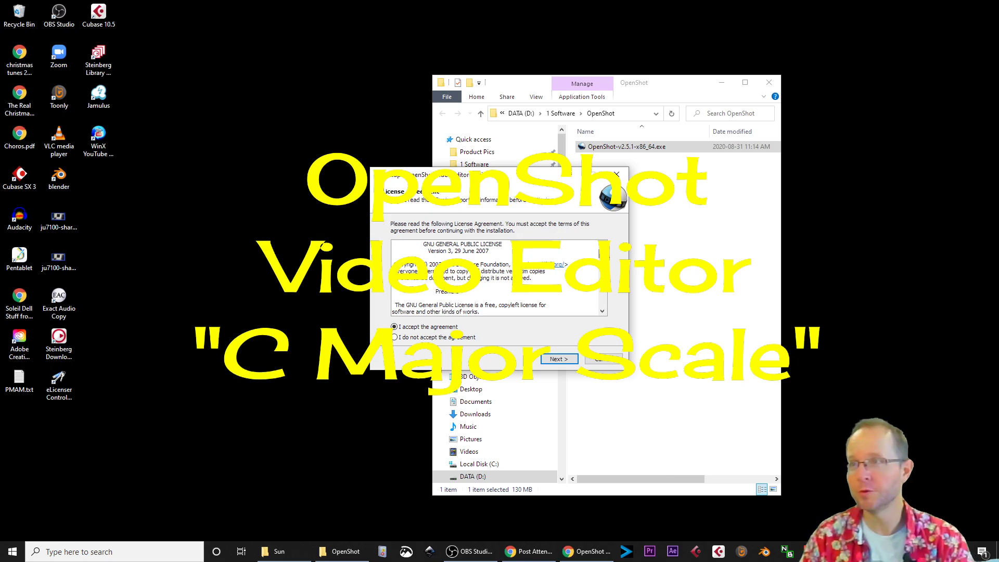
scroll(499, 279, "down", 5)
left_click_drag(602, 255, 602, 309)
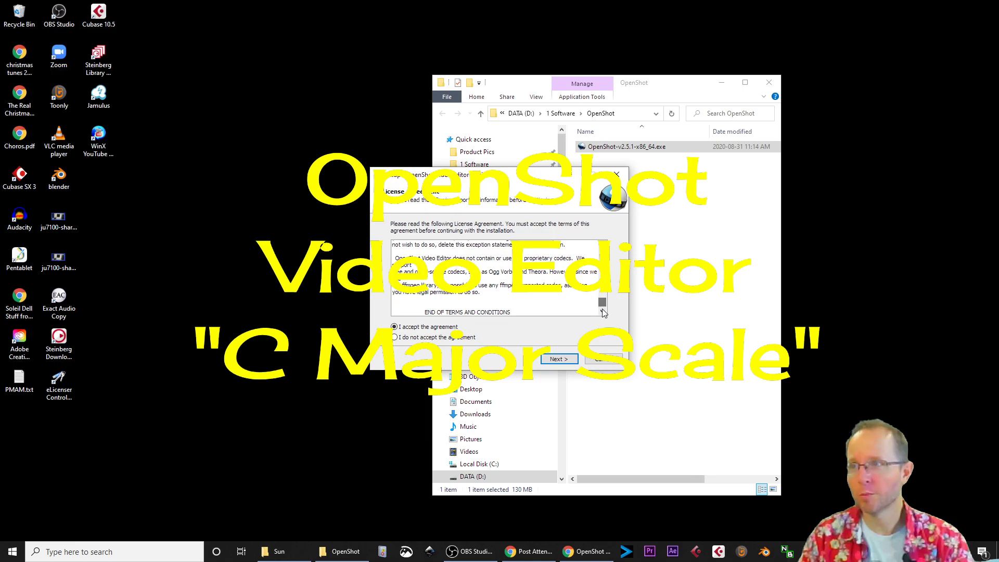
left_click(560, 359)
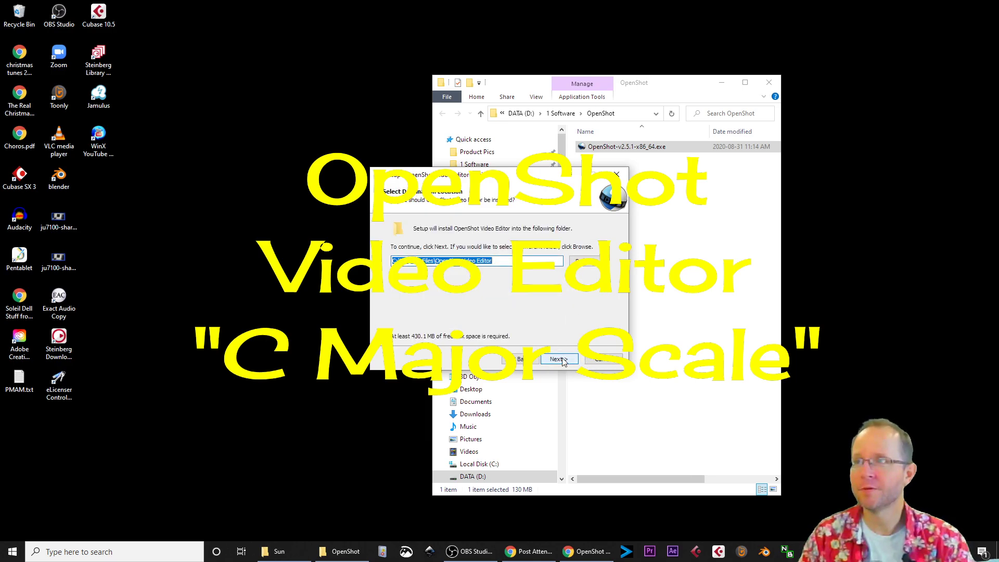
- Install OpenShot with the default destination folder and additional tasks, and launch it on finishing setup
left_click(558, 359)
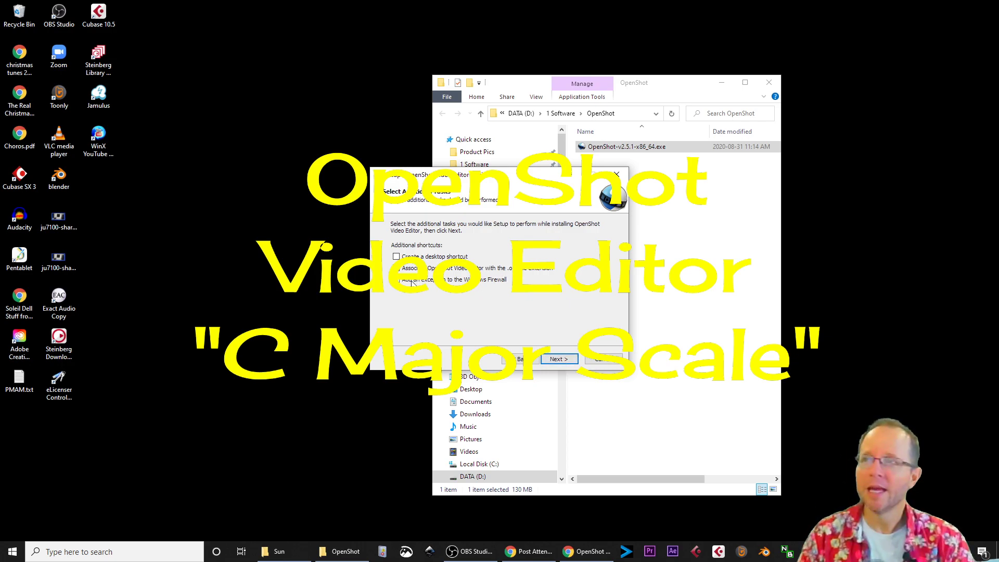
left_click(566, 362)
left_click(559, 359)
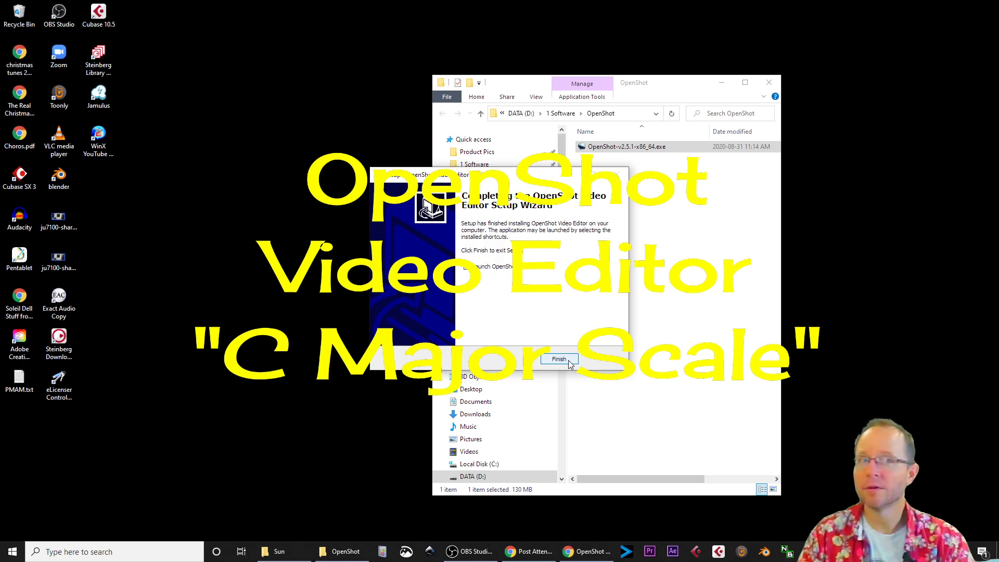
left_click(559, 360)
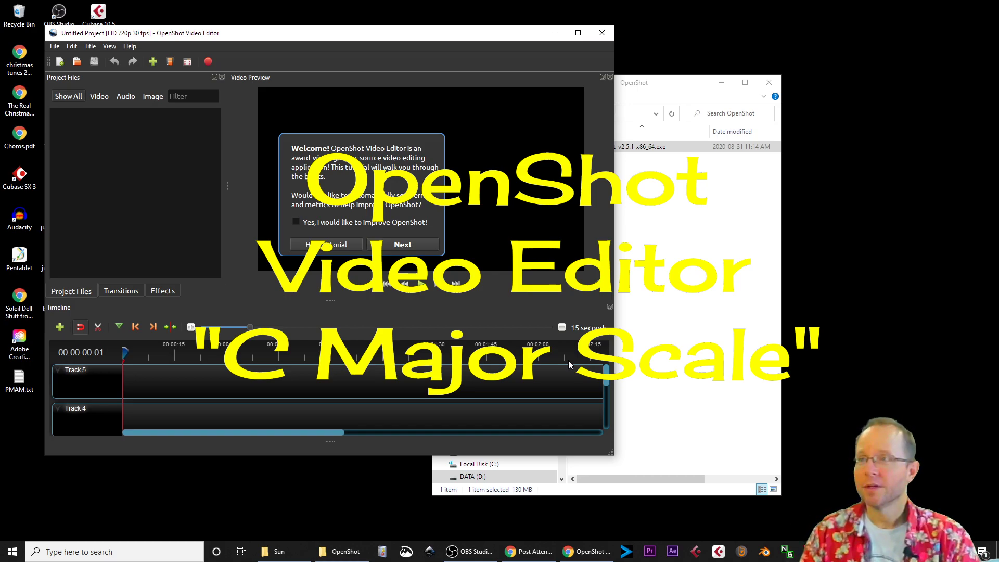
- Maximize the OpenShot window and hide the welcome tutorial
left_click(578, 33)
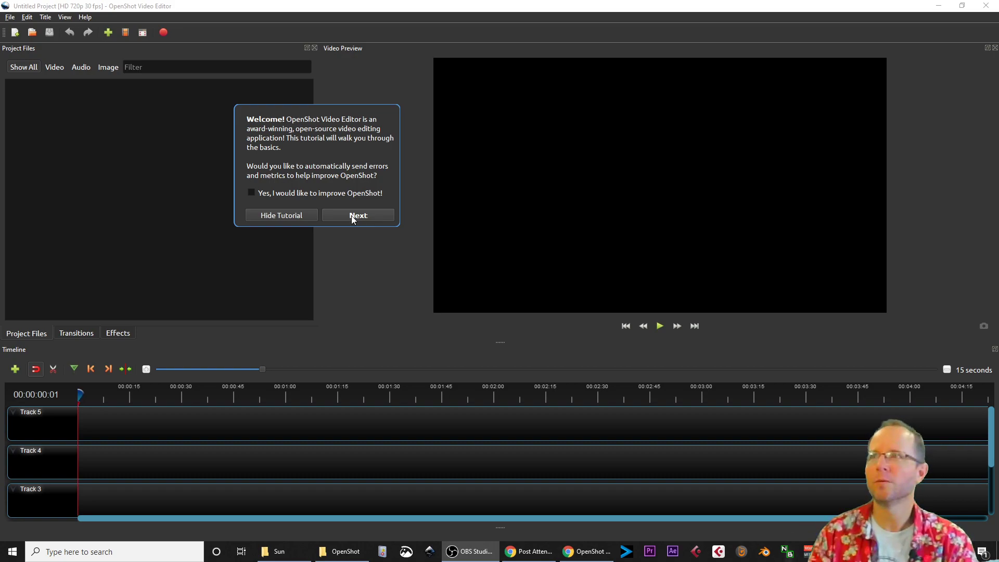
left_click(307, 218)
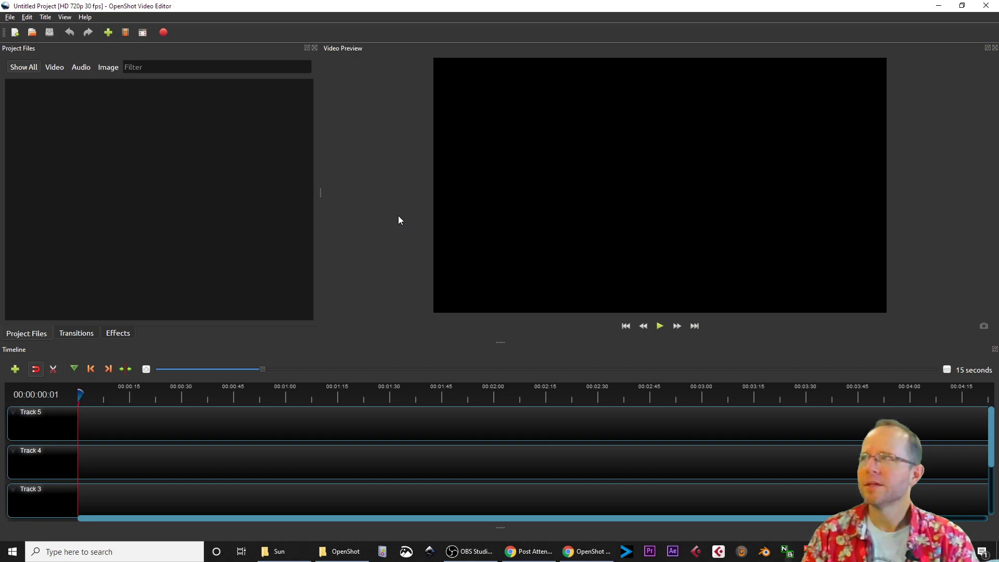
- Look at the Advanced View layout and return to Simple View
left_click(67, 18)
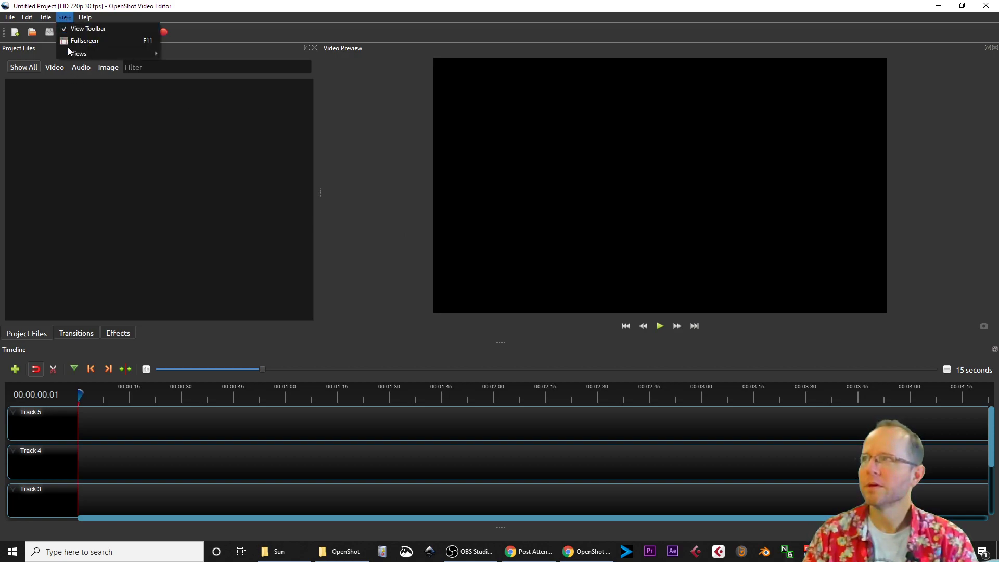
mouse_move(67, 52)
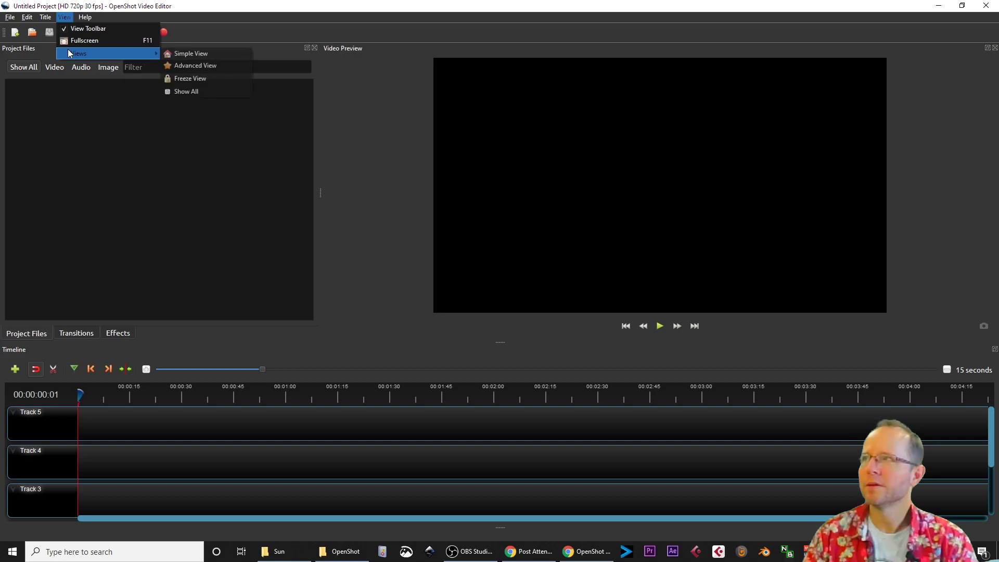
left_click(183, 65)
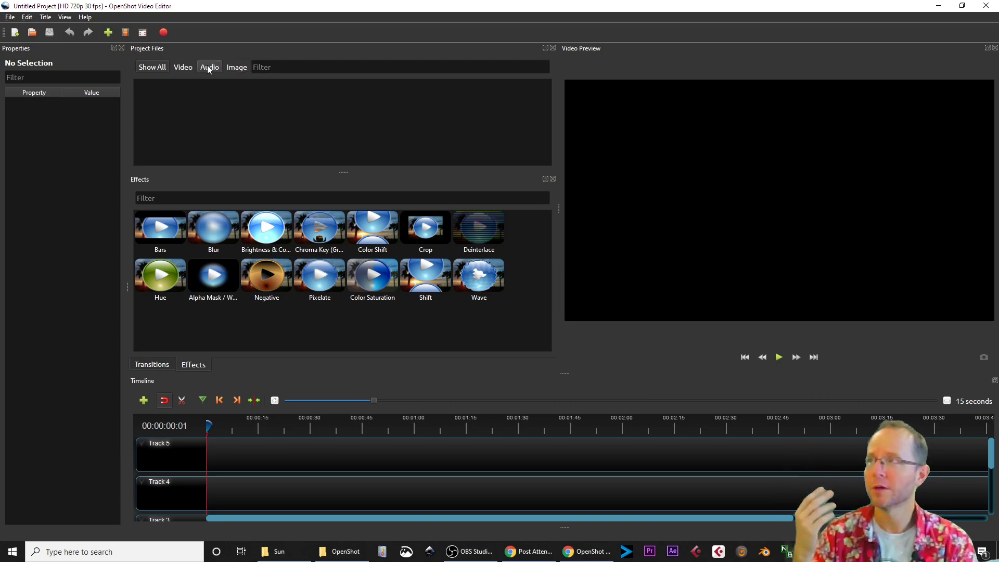
left_click(64, 17)
mouse_move(82, 53)
left_click(206, 53)
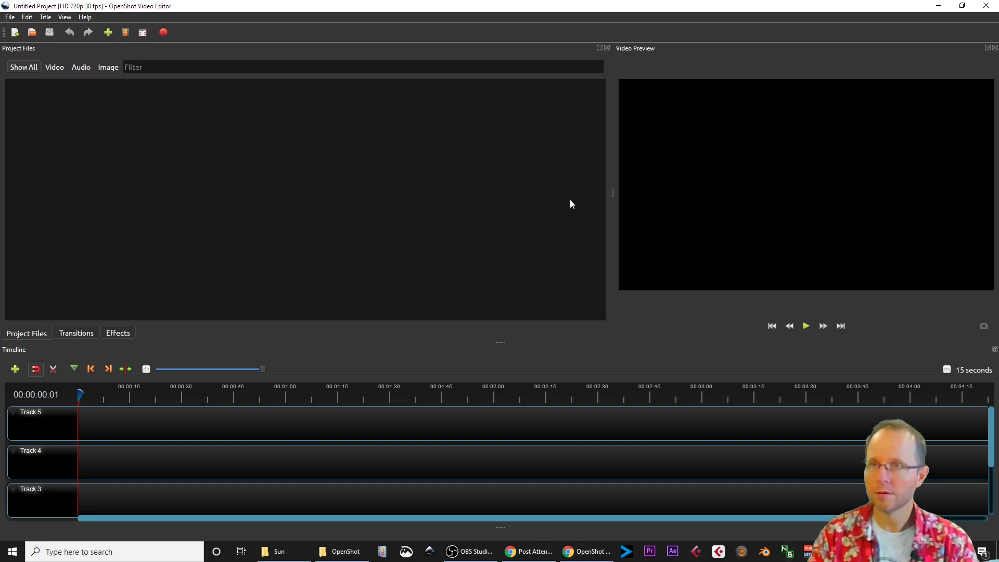
- Start saving the project and browse to the C Major Scale folder under UTM and MUS371 on the DATA (D:) drive
key("ctrl+s")
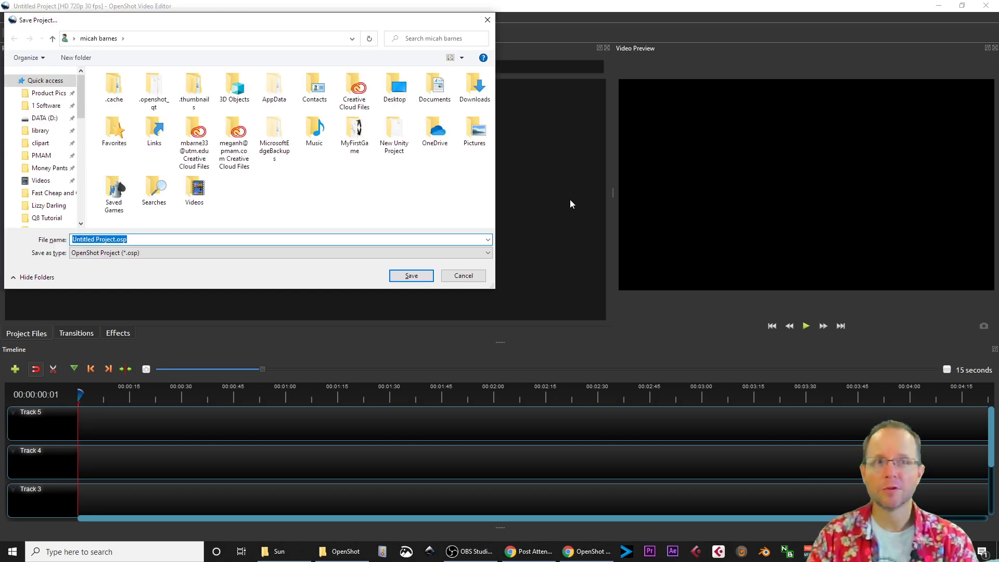
left_click_drag(323, 22, 468, 113)
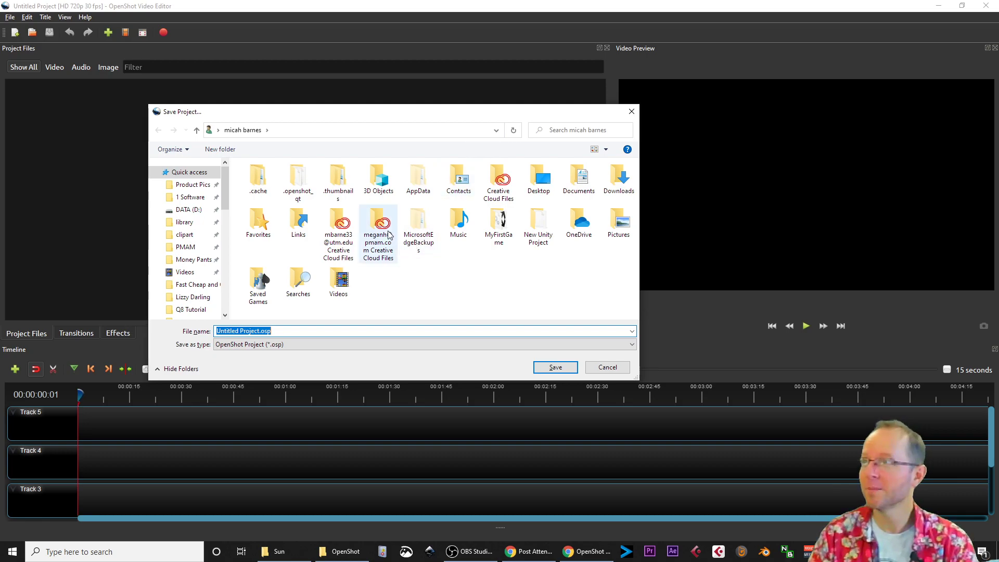
left_click(188, 214)
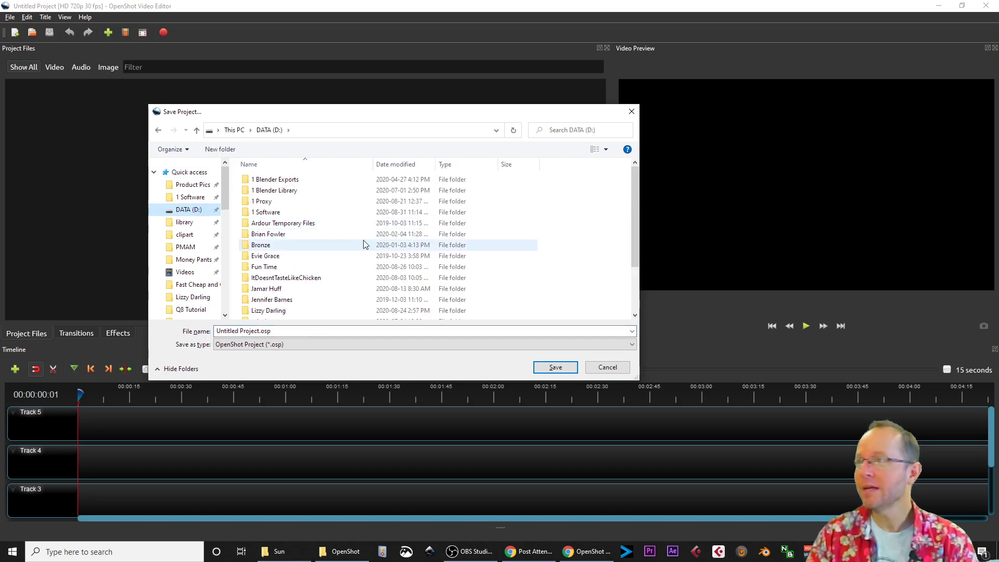
scroll(362, 254, "down", 2)
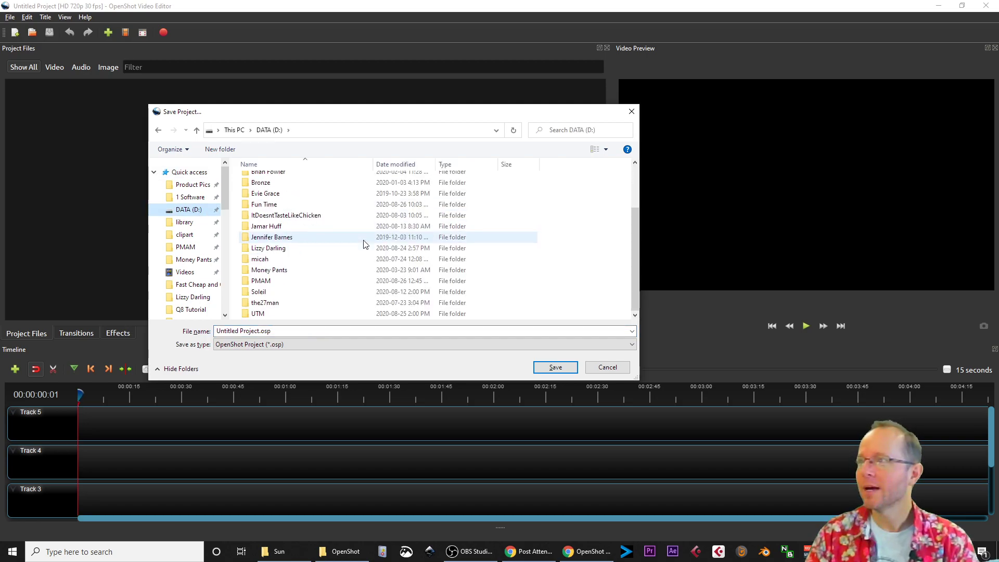
double_click(298, 312)
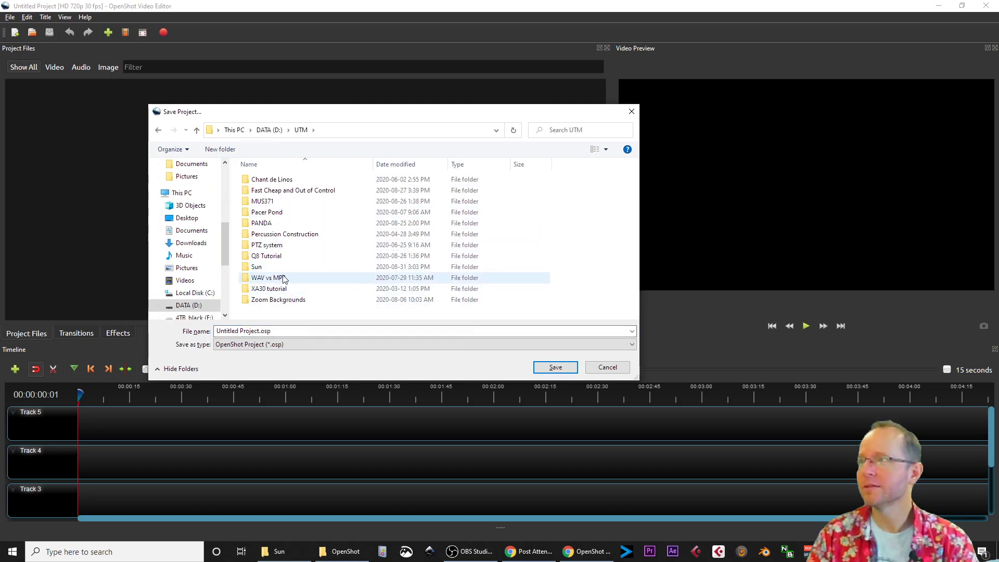
double_click(266, 201)
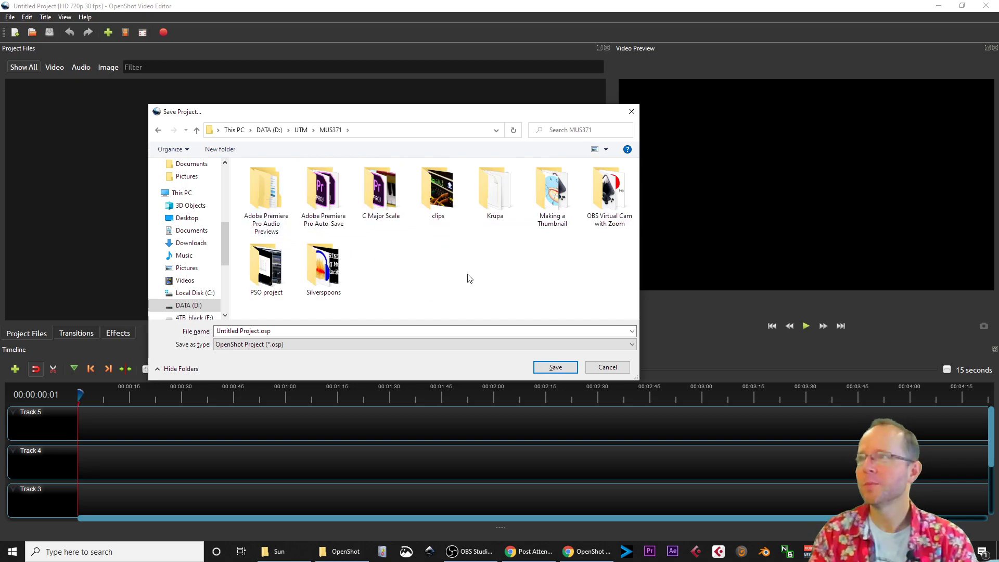
double_click(375, 192)
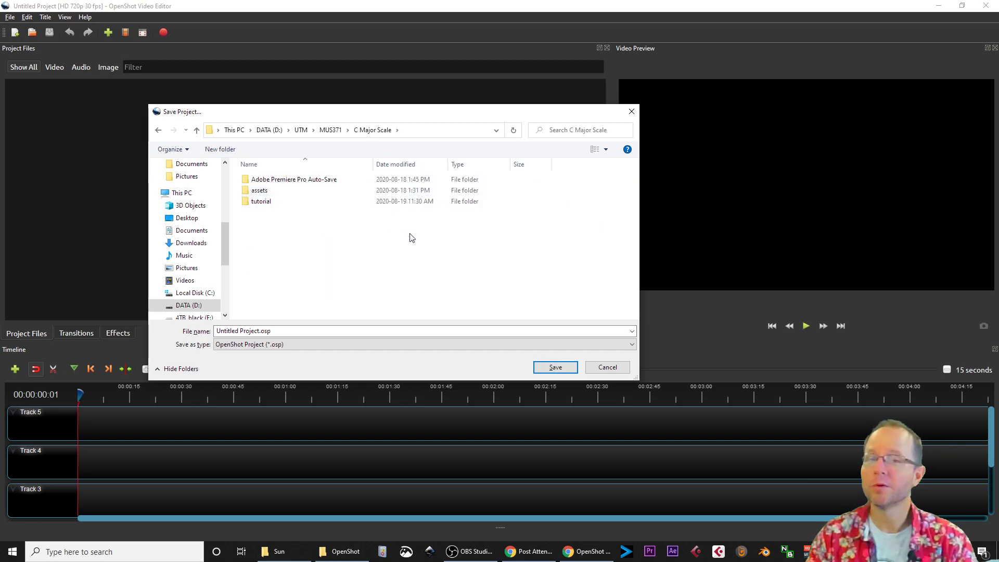
- Create a folder named OpenShot inside the C Major Scale folder and open it
left_click(224, 150)
type("OpenShot")
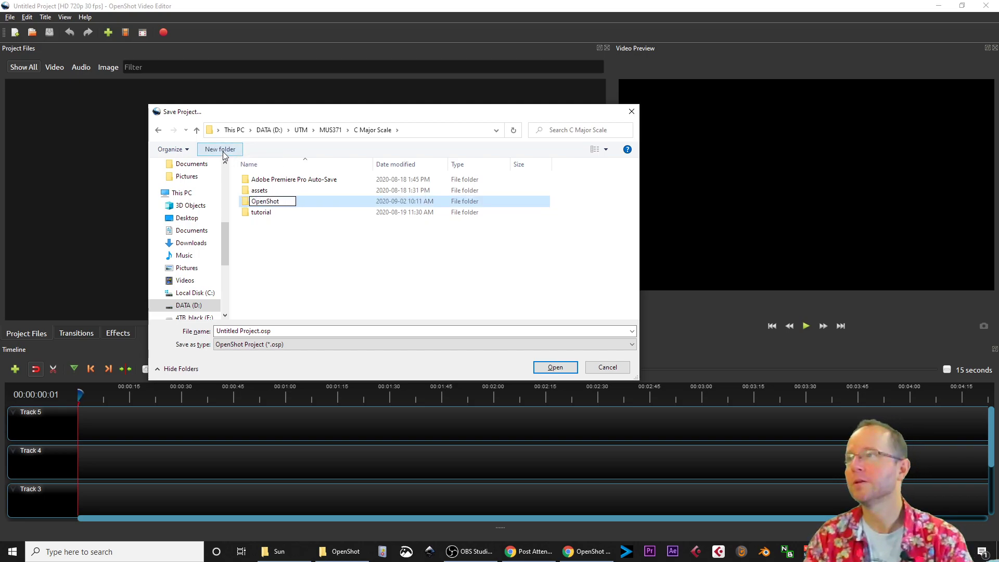
key("Return")
key("Return")
- Save the project in the new folder under the name "C Major Scale REV00"
left_click(314, 332)
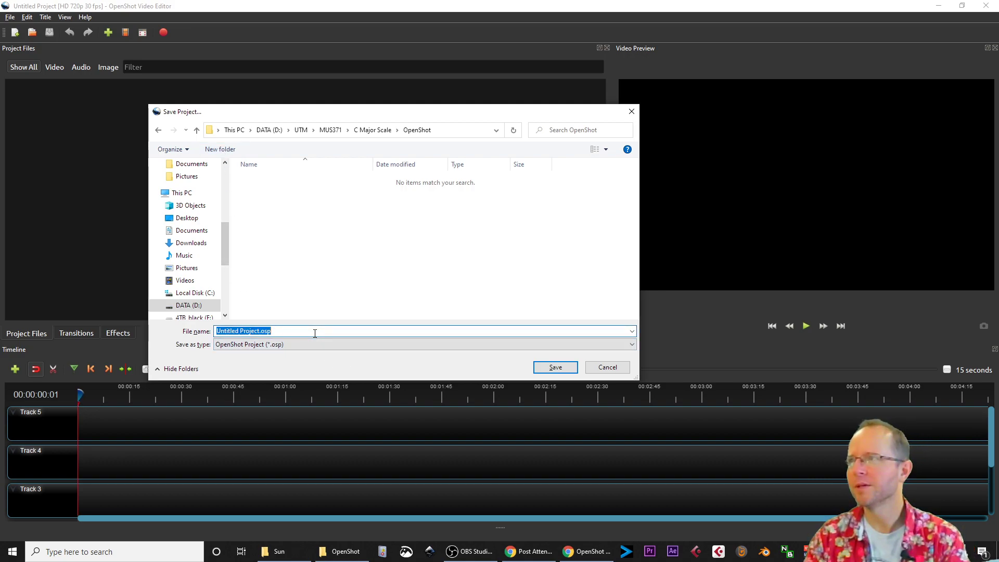
type("C Major Scale")
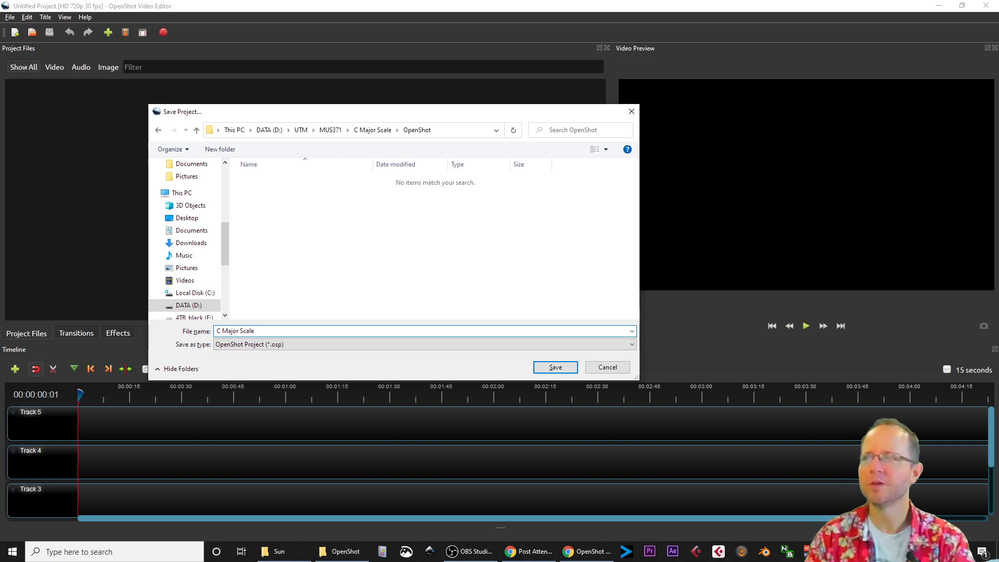
type("REV00")
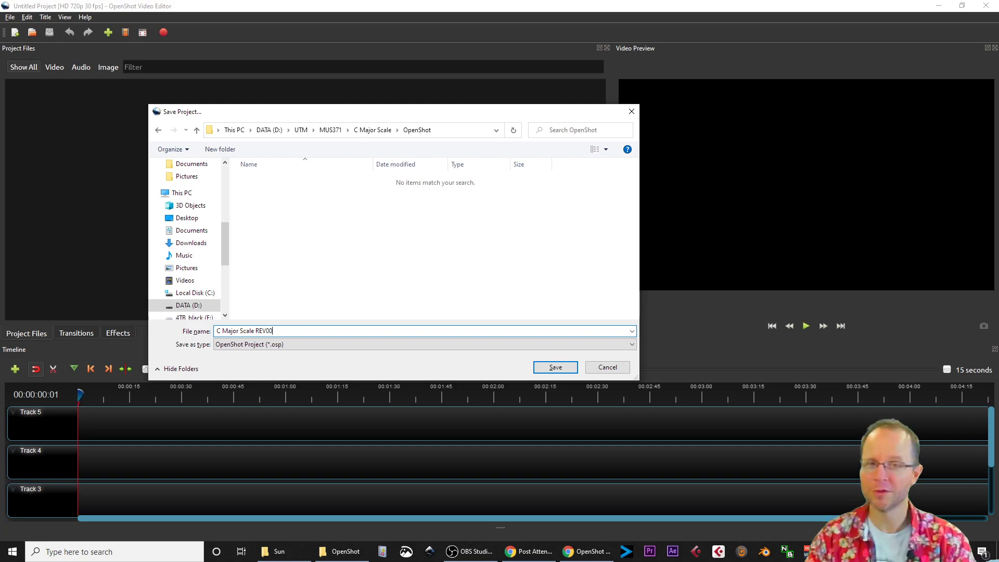
key("Return")
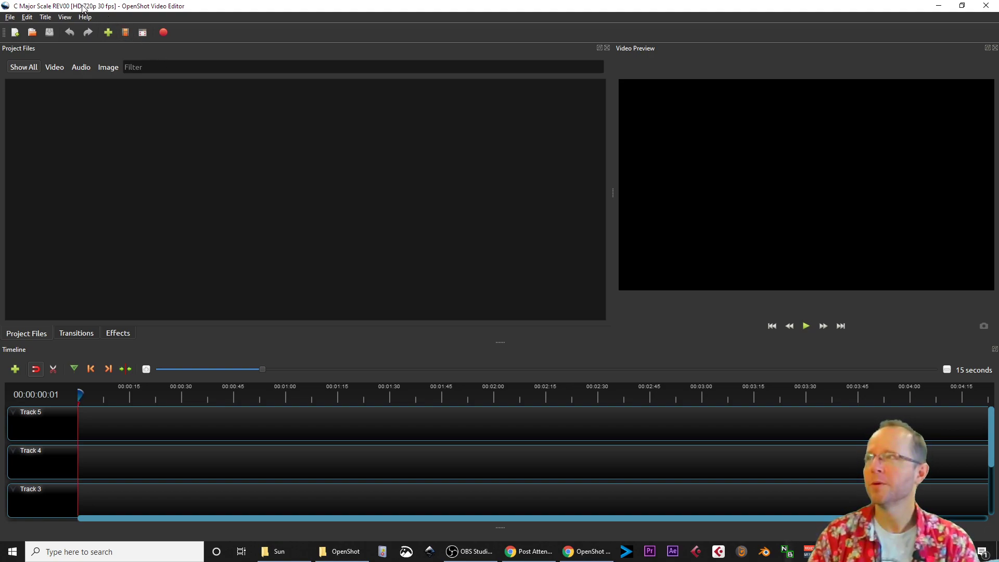
double_click(100, 6)
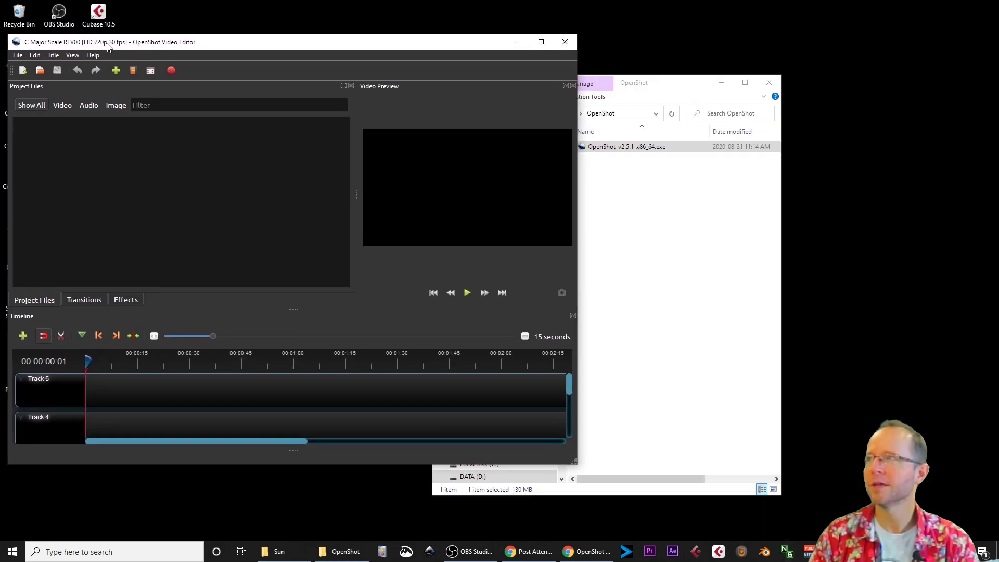
left_click_drag(111, 45, 122, 0)
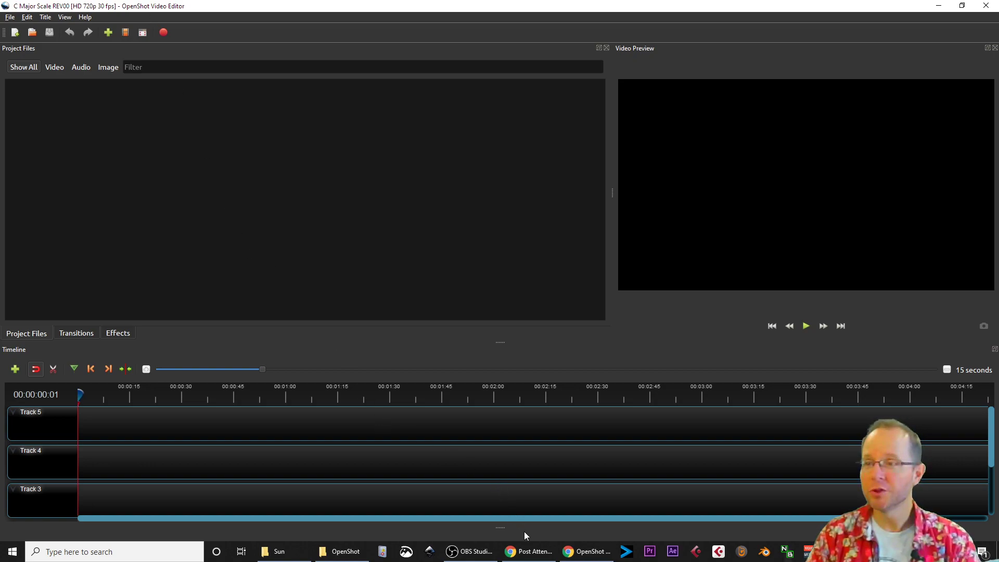
- Switch to Chrome, open My Drive in Google Drive, and place that browser window over the editor
left_click(543, 557)
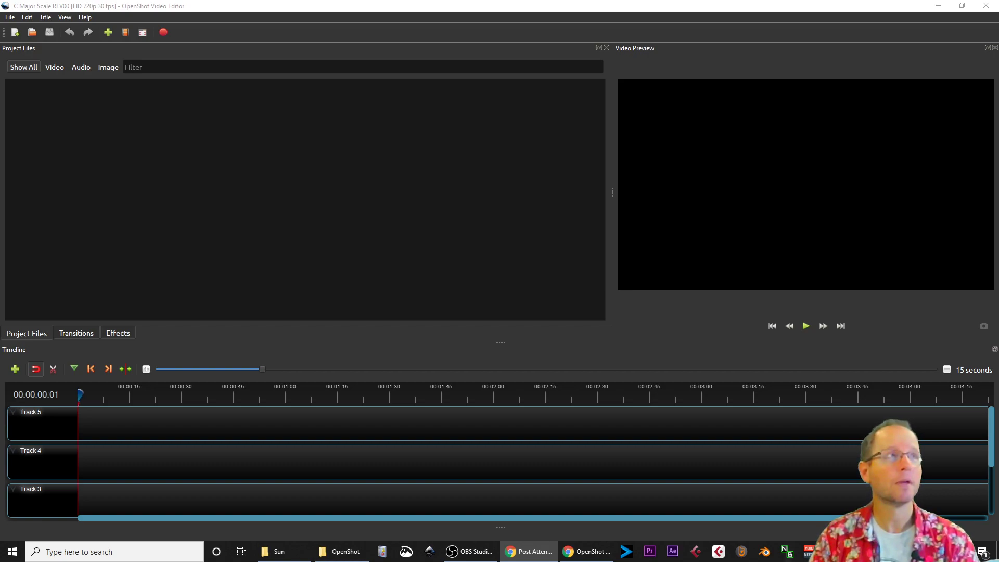
key("ctrl+t")
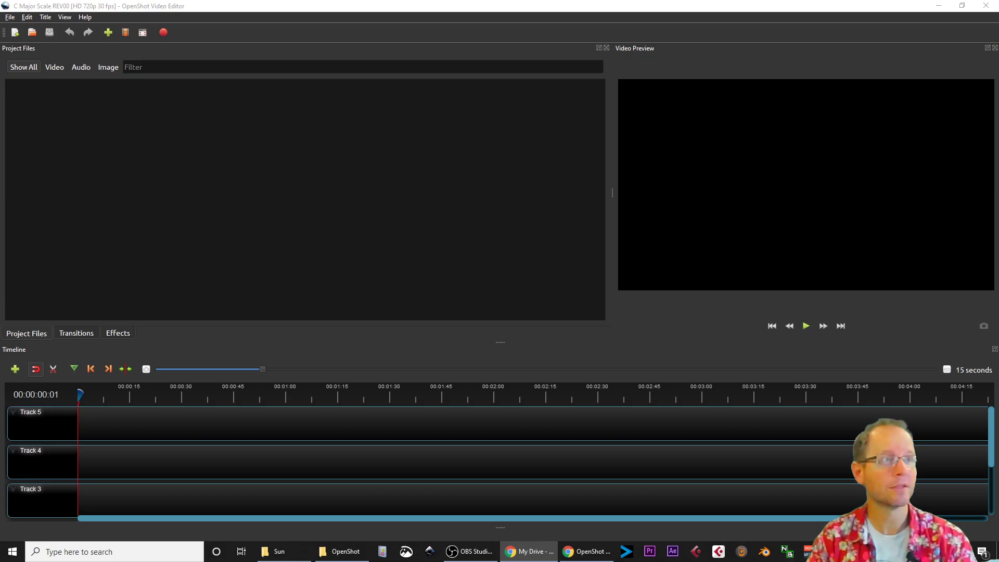
left_click_drag(998, 120, 554, 23)
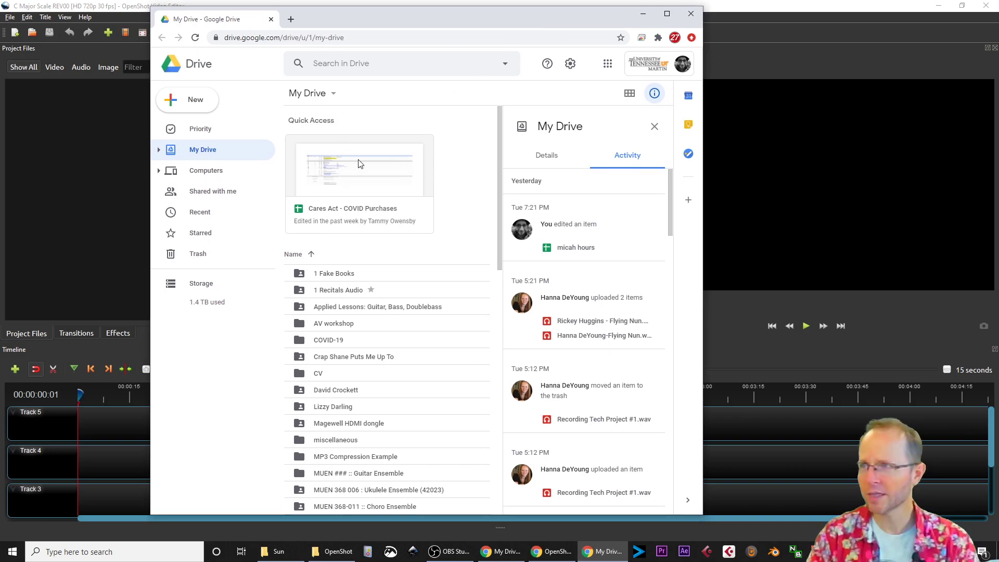
- Open the MUS371 Recording Tech Fall 2020 folder from the starred items in Google Drive
scroll(337, 348, "down", 3)
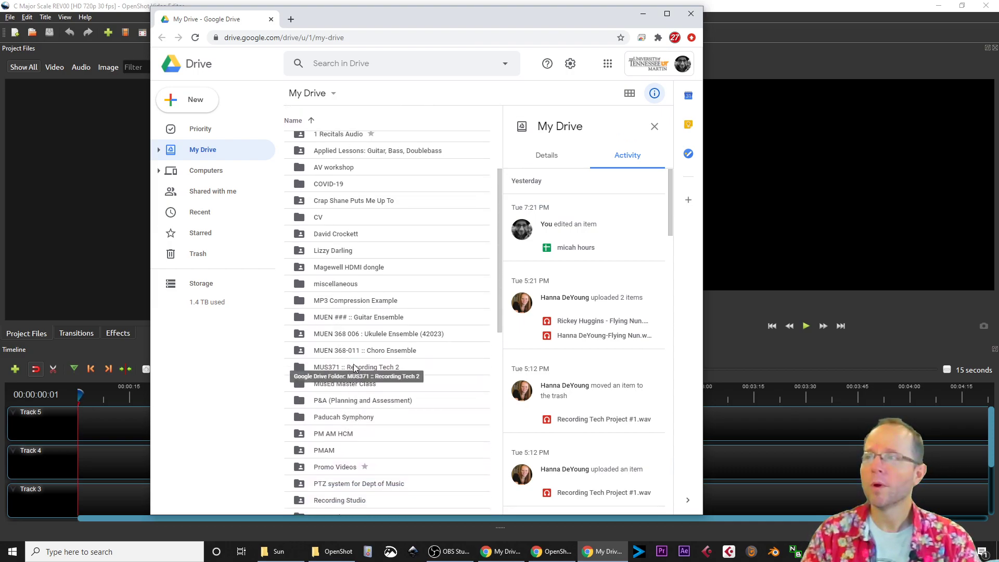
left_click(355, 371)
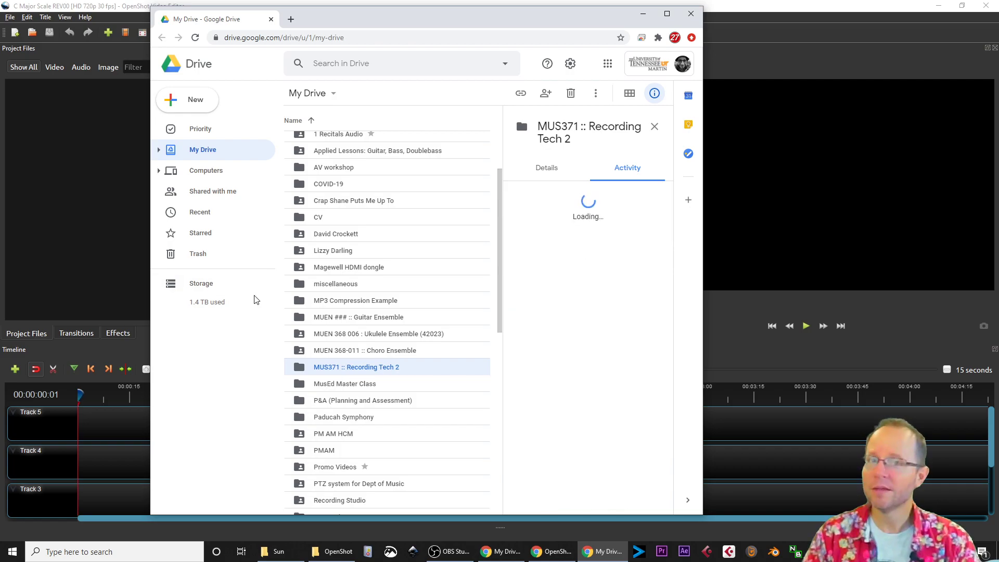
left_click(202, 238)
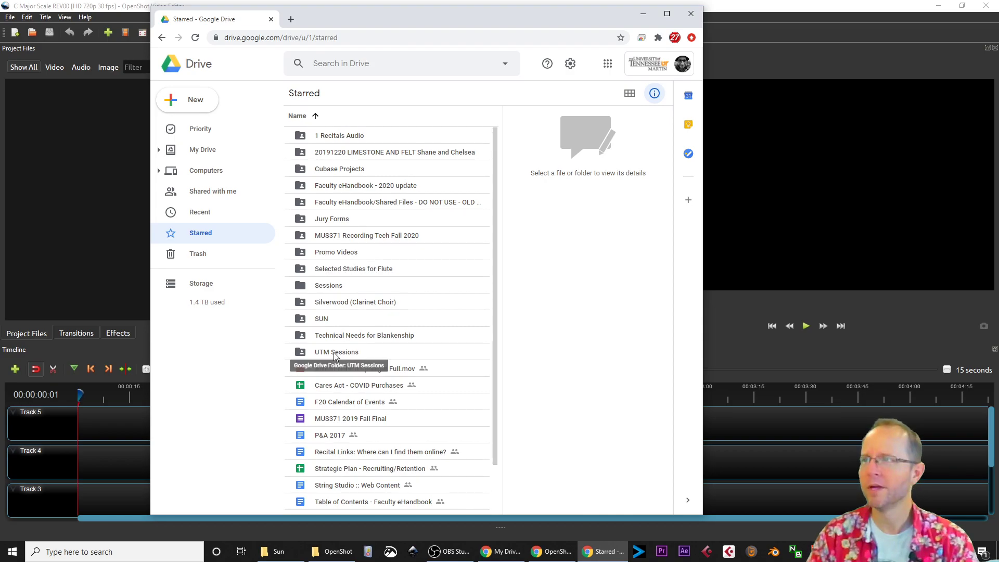
left_click(364, 236)
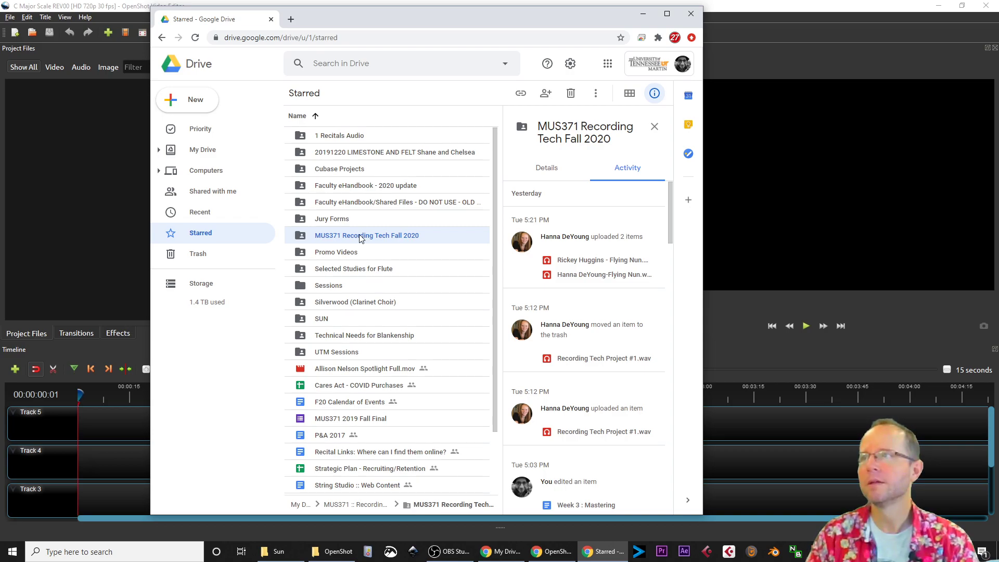
double_click(360, 238)
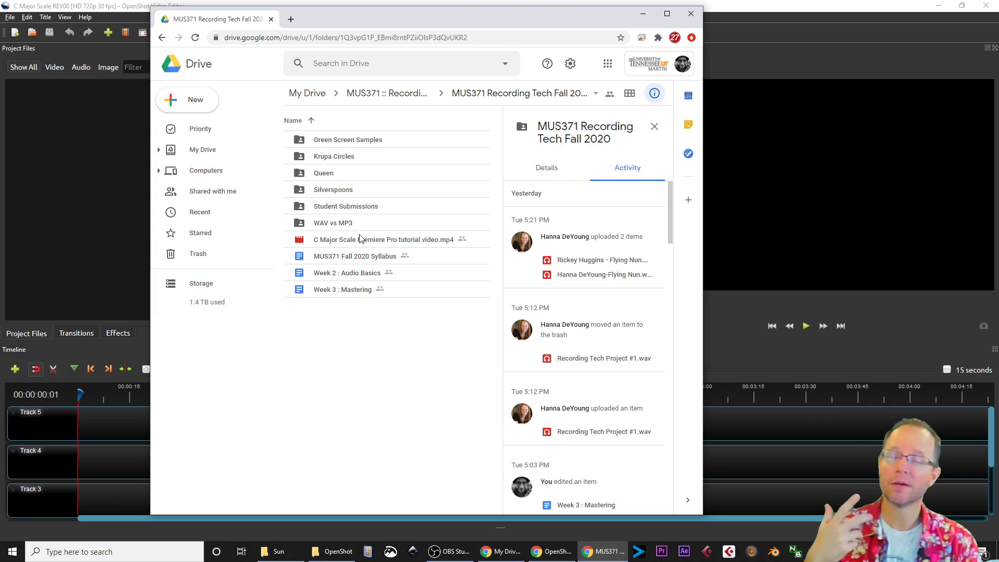
- Open the video folder inside 20190803 Scales under Green Screen Samples
right_click(328, 193)
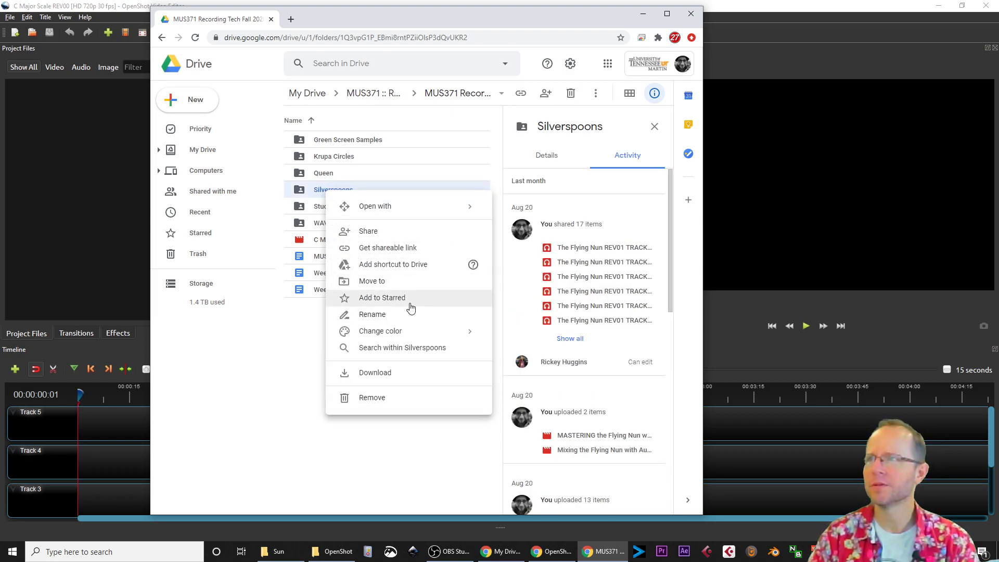
left_click(422, 441)
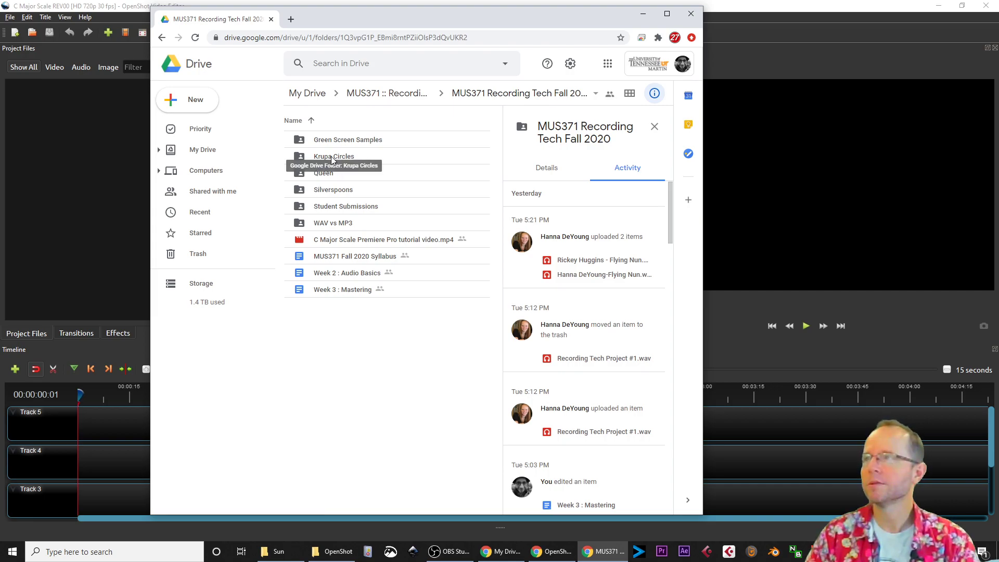
double_click(335, 142)
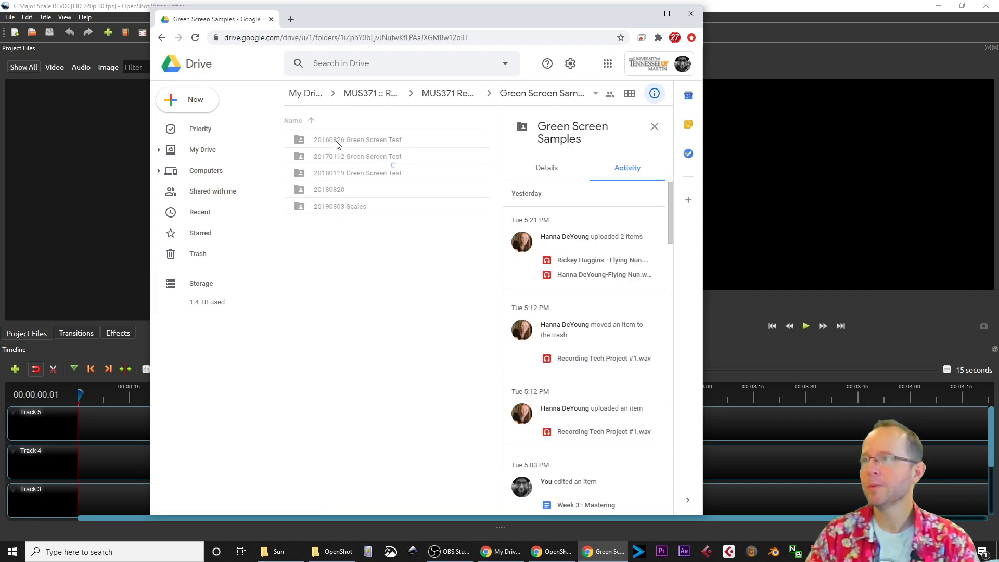
double_click(347, 211)
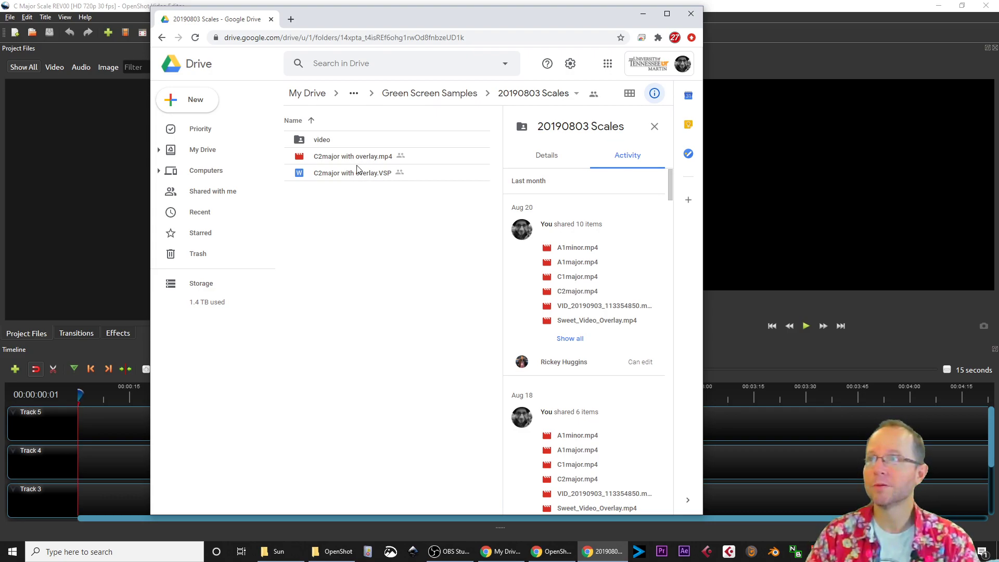
double_click(316, 143)
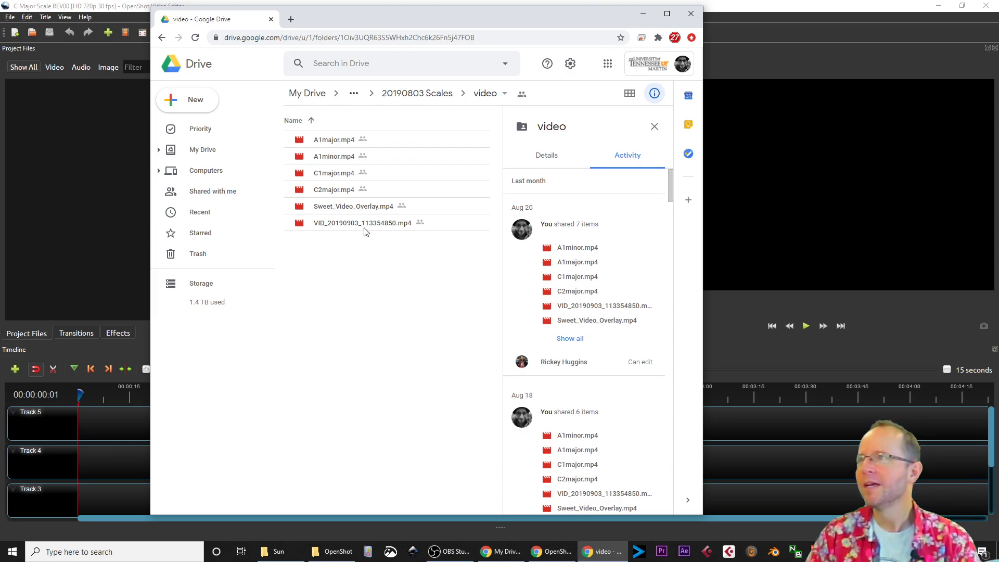
- Start downloading C2major.mp4 and browse to the OpenShot folder under UTM, MUS371 and C Major Scale on DATA (D:) as its destination
left_click(339, 195)
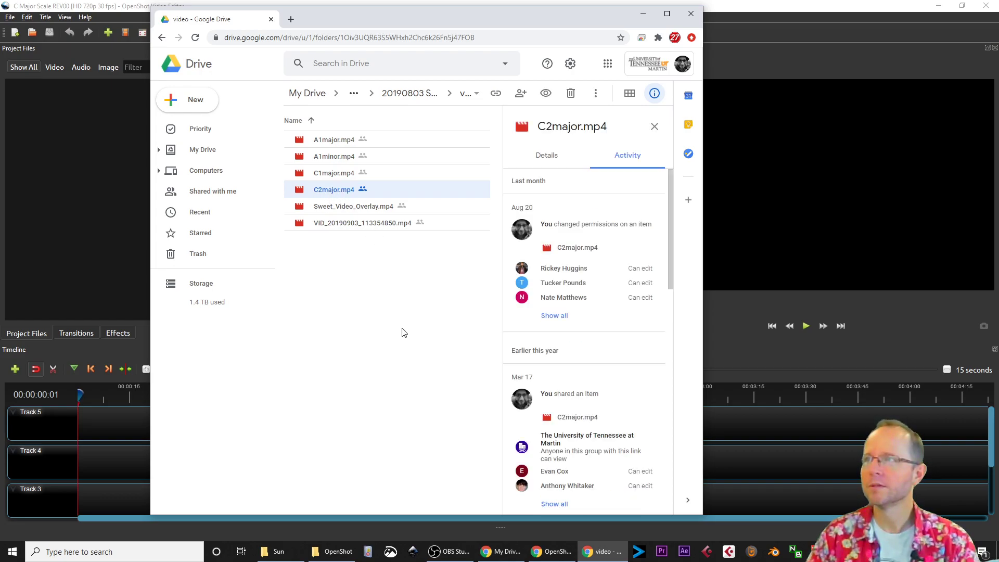
right_click(335, 196)
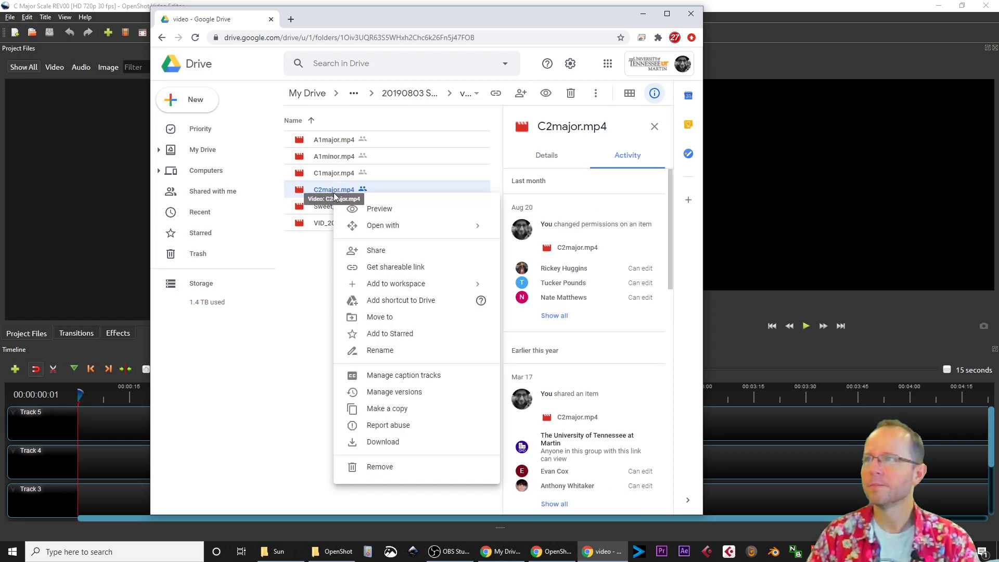
left_click(383, 442)
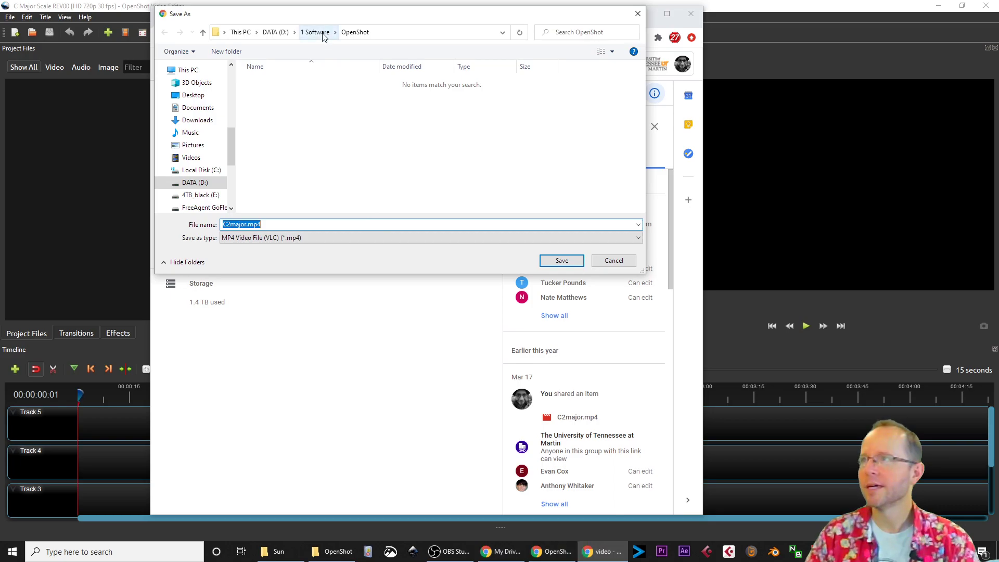
left_click(276, 32)
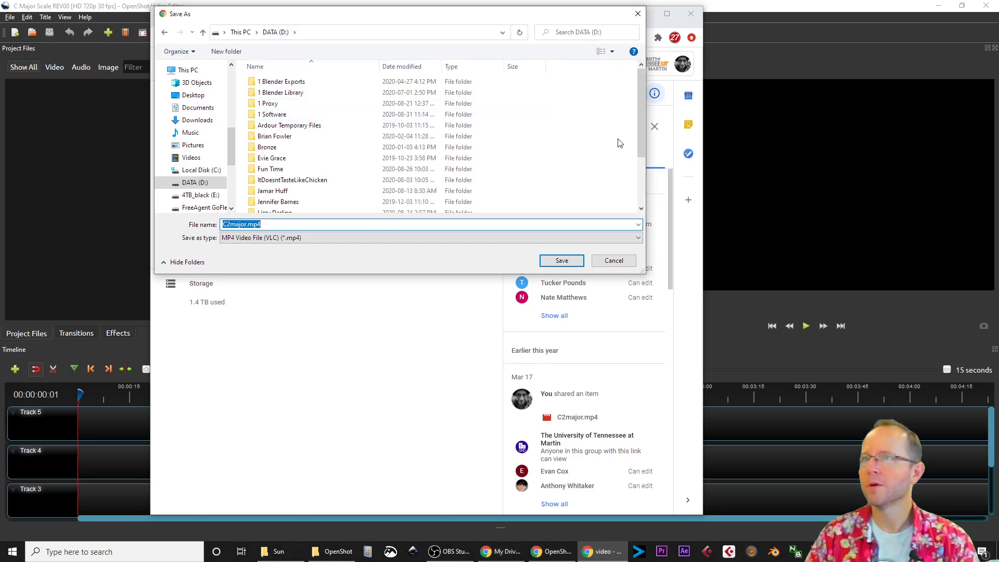
scroll(638, 138, "down", 3)
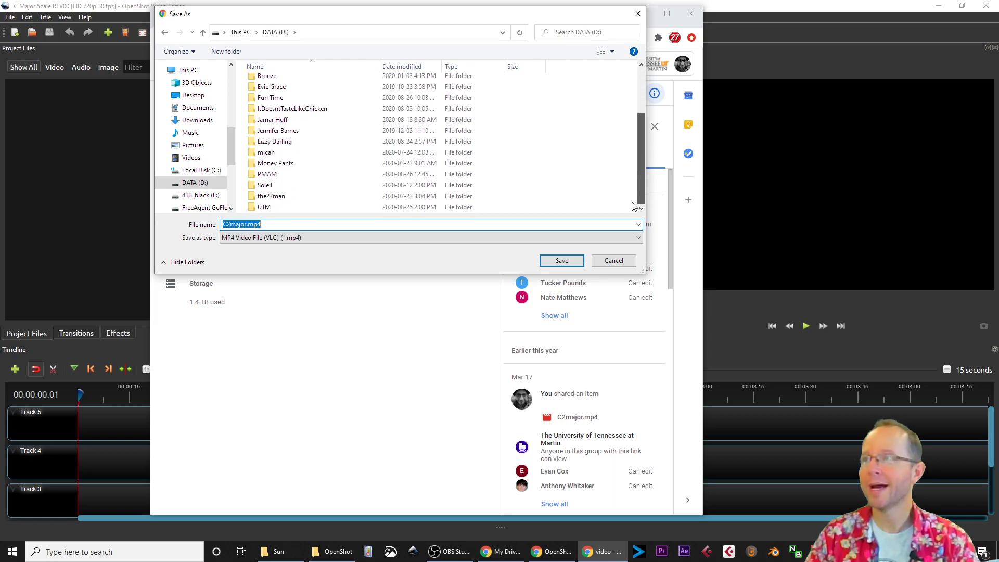
left_click(284, 207)
double_click(285, 207)
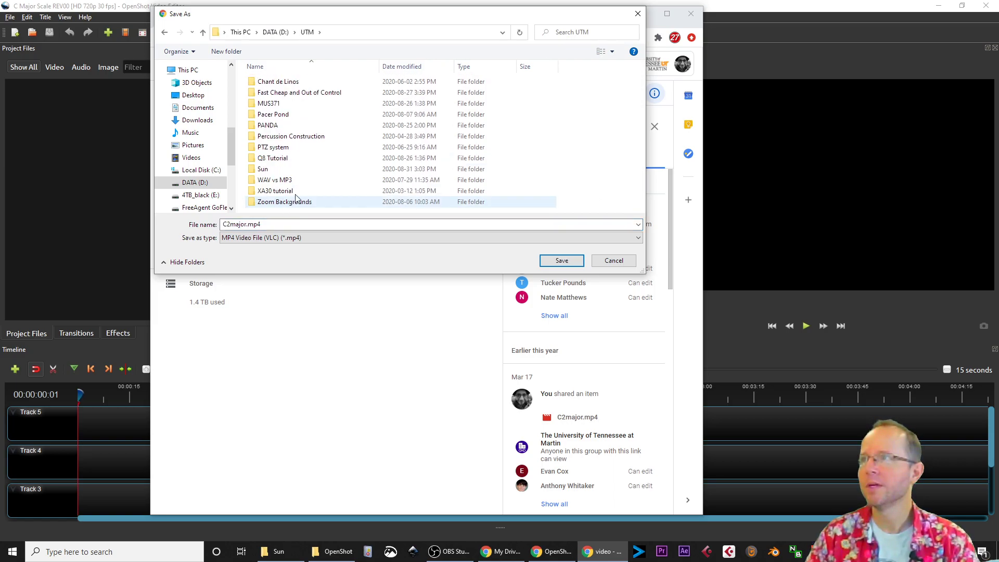
double_click(290, 105)
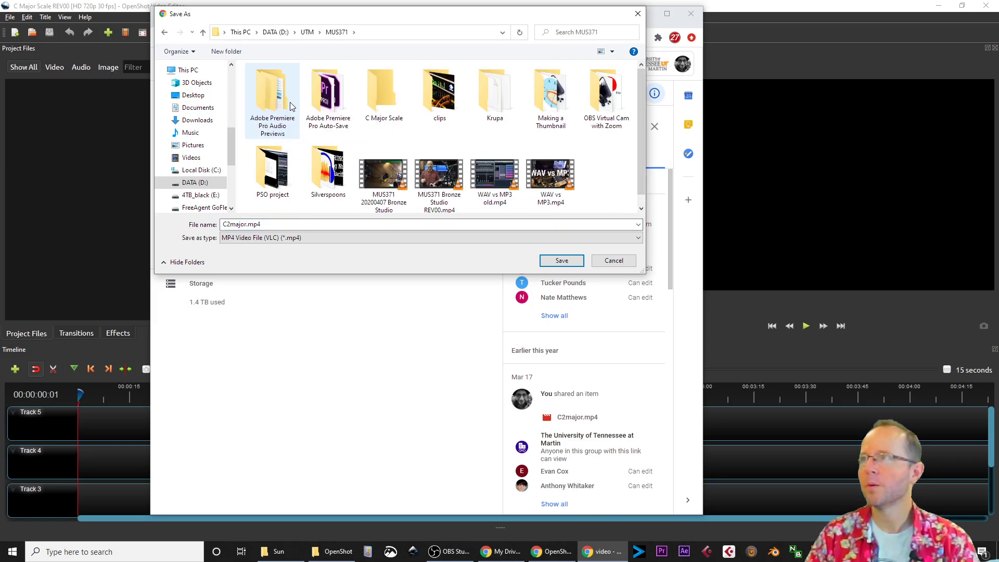
double_click(389, 100)
double_click(325, 107)
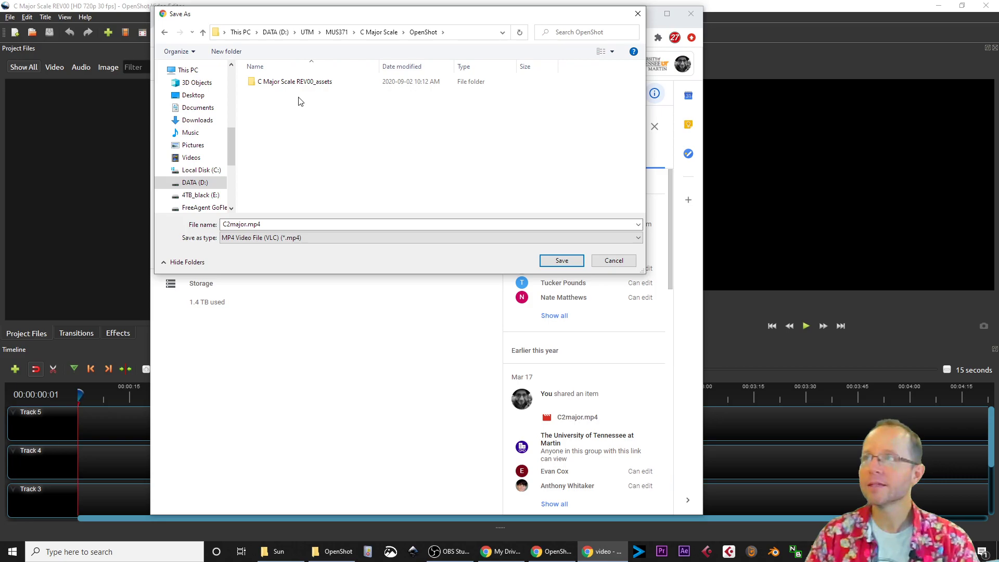
- Look inside the C Major Scale REV00_assets folder and return to the OpenShot folder
left_click(281, 85)
double_click(281, 85)
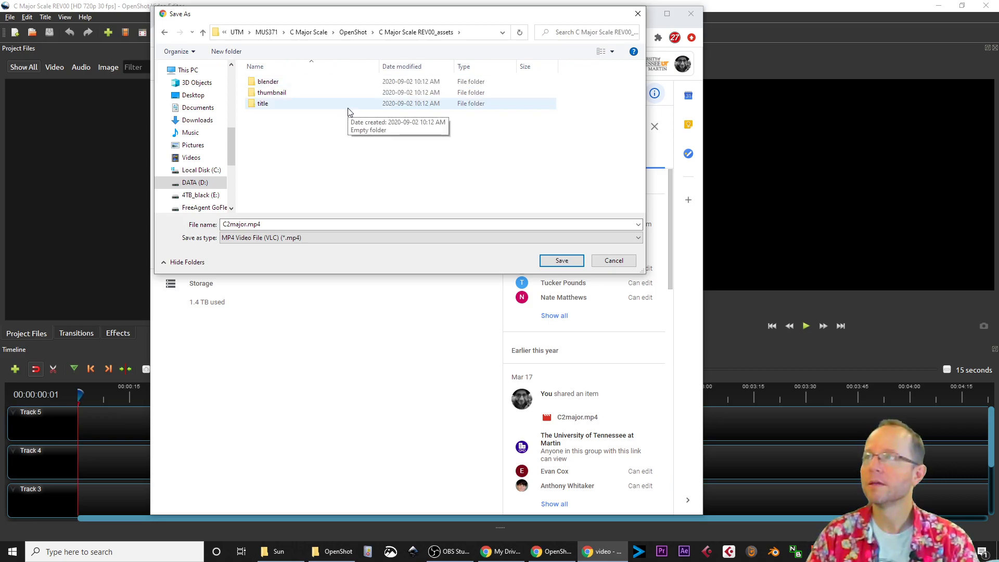
left_click(165, 32)
left_click(340, 129)
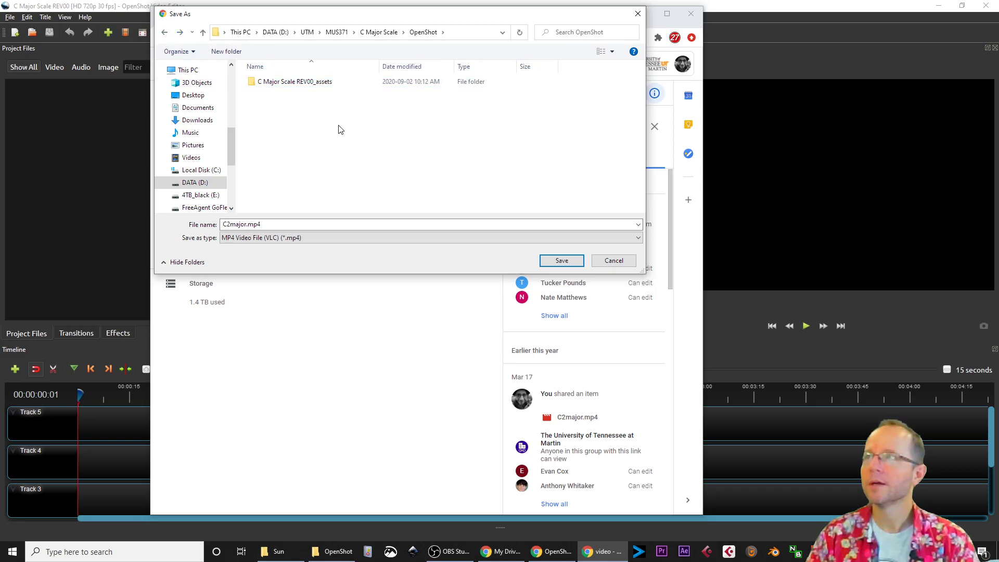
- Create a folder named assets inside the OpenShot folder and save C2major.mp4 in it
key("ctrl+shift+n")
type("assets")
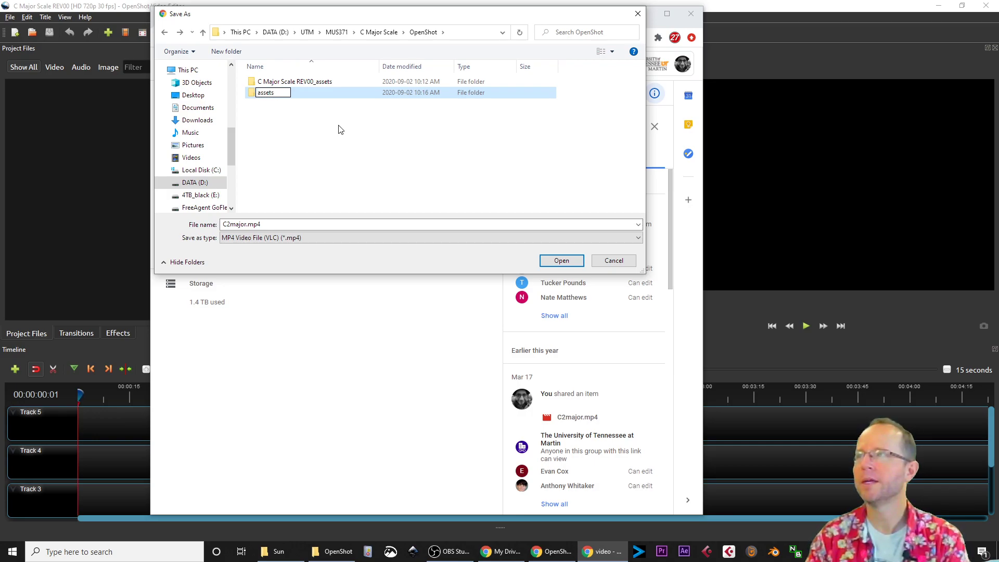
key("Return")
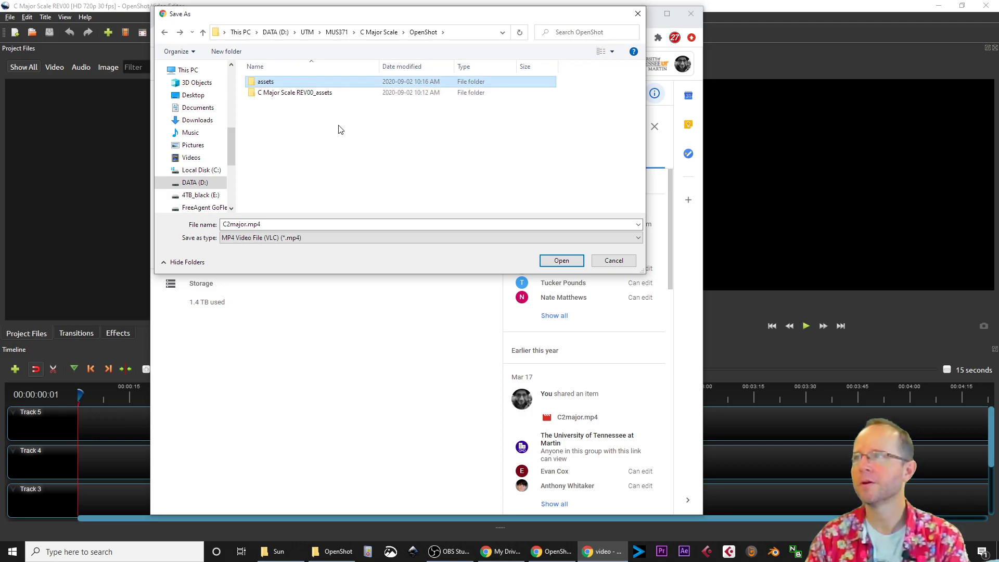
key("Return")
left_click(567, 261)
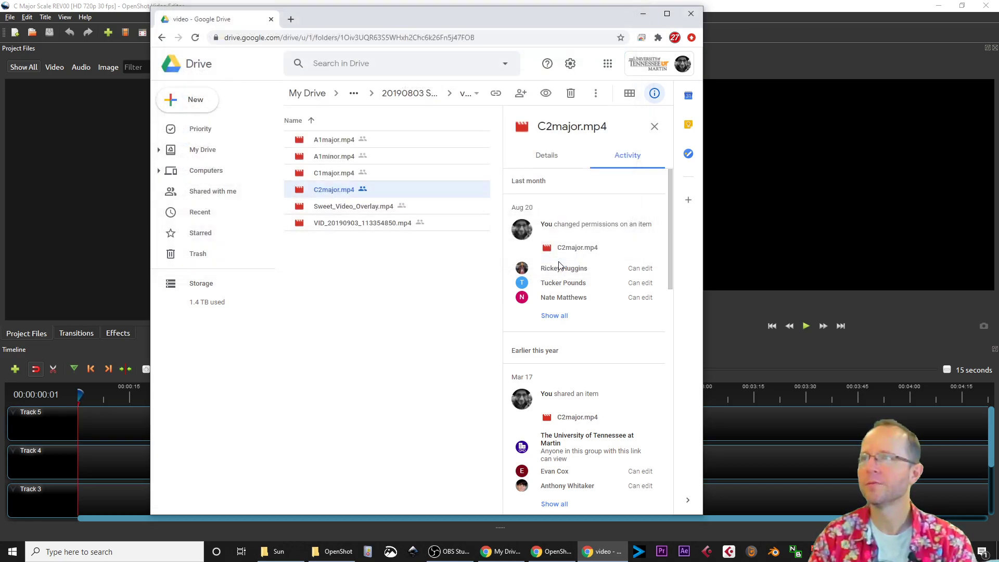
- Download Sweet_Video_Overlay.mp4 into the same assets folder
right_click(354, 210)
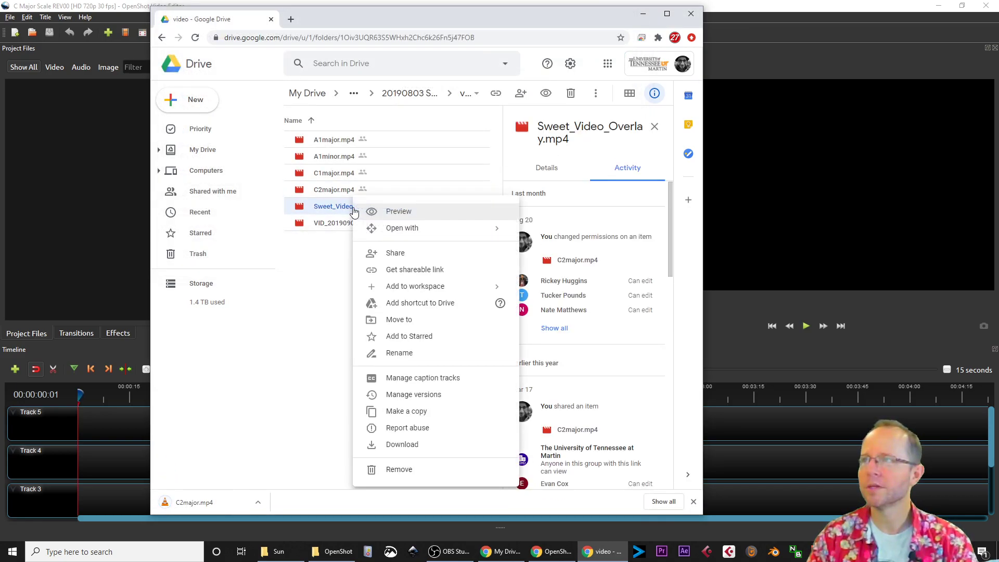
left_click(403, 446)
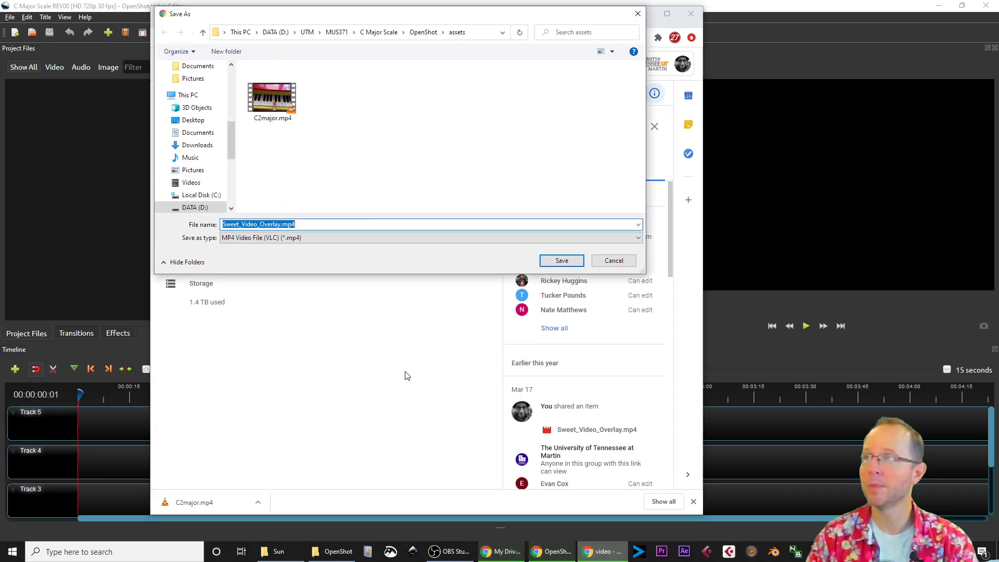
left_click(561, 260)
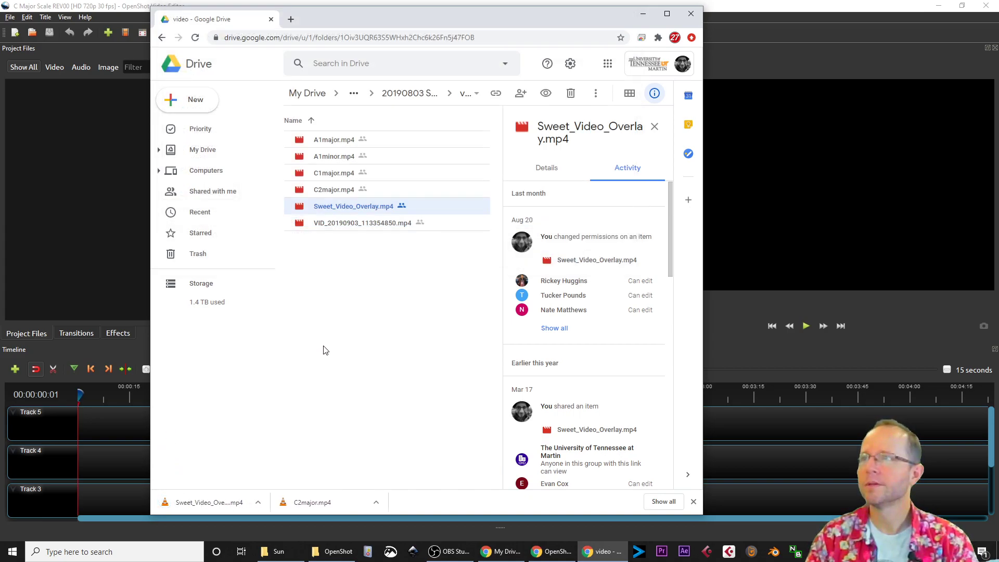
- Show the downloaded overlay video in its folder, then close Google Drive and move the folder window clear of the Project Files area
left_click(259, 503)
left_click(271, 471)
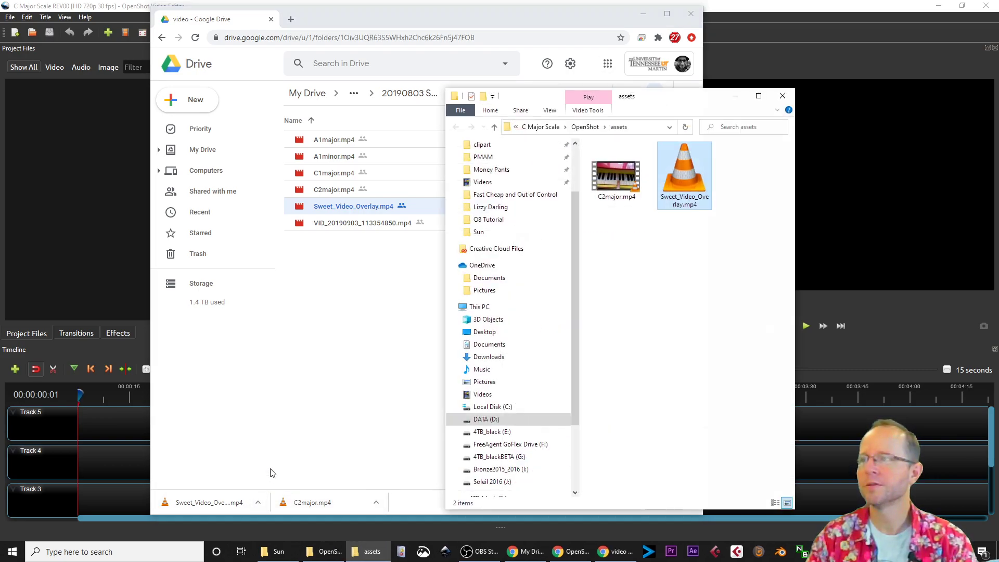
left_click(259, 504)
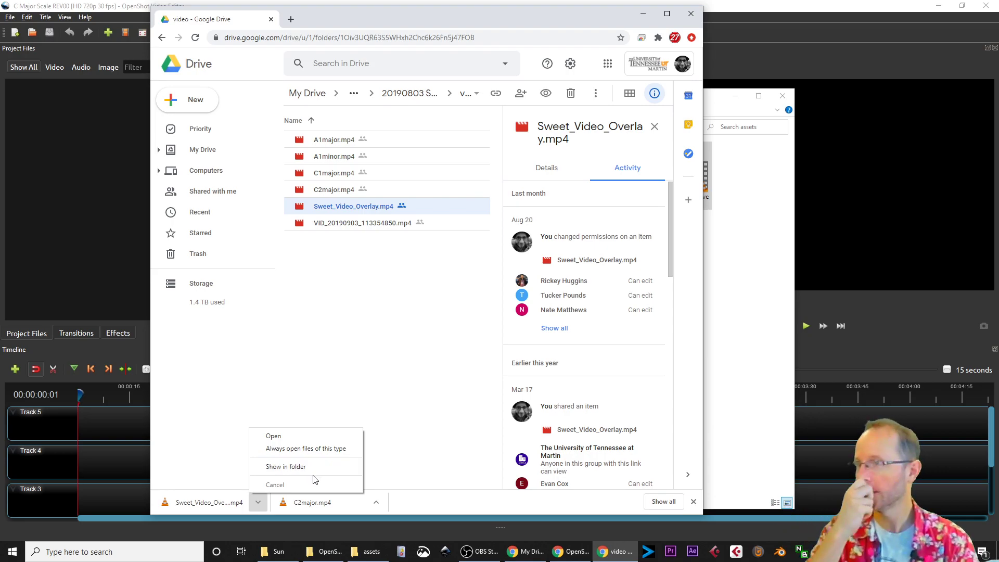
left_click(691, 14)
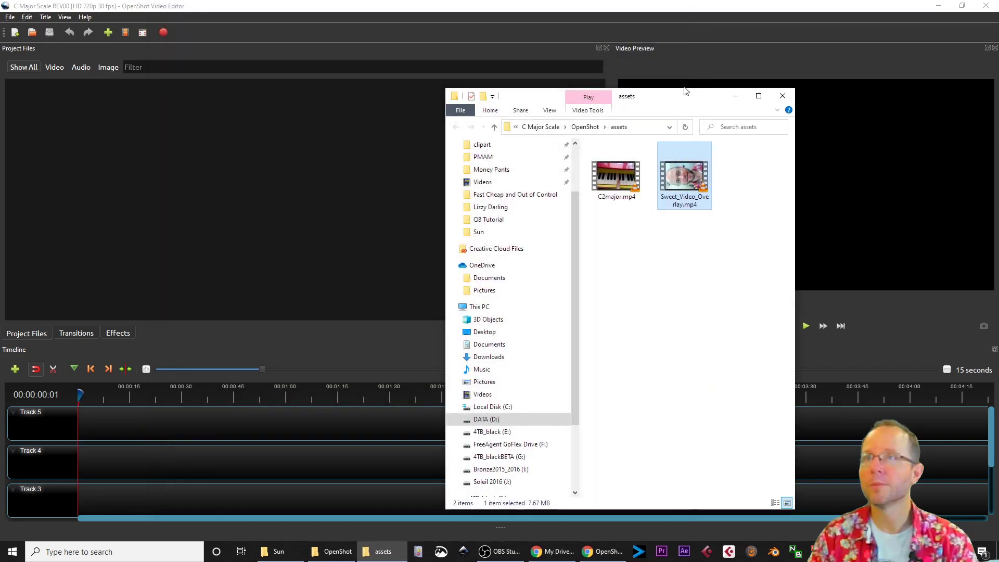
left_click_drag(678, 96, 729, 48)
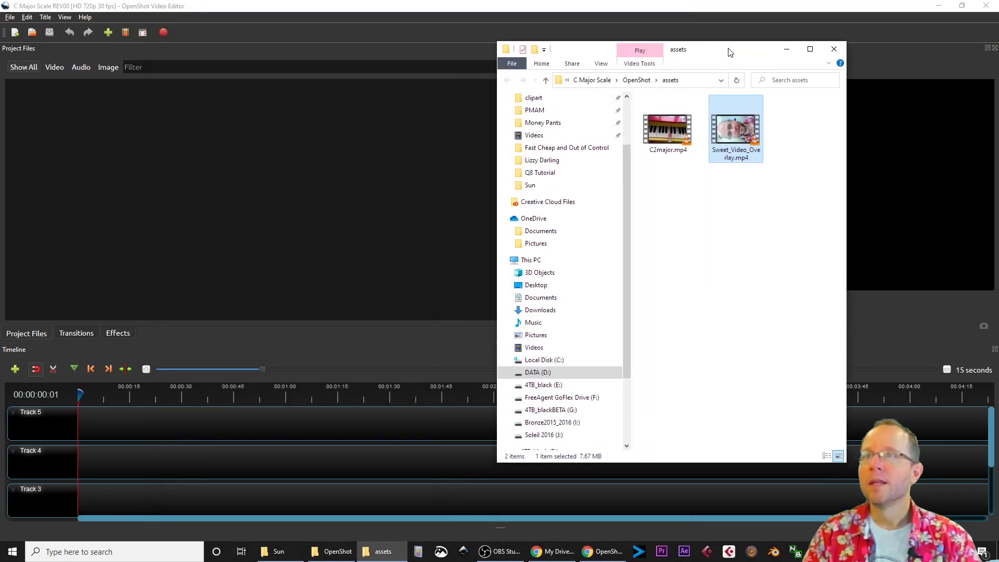
left_click_drag(722, 52, 842, 74)
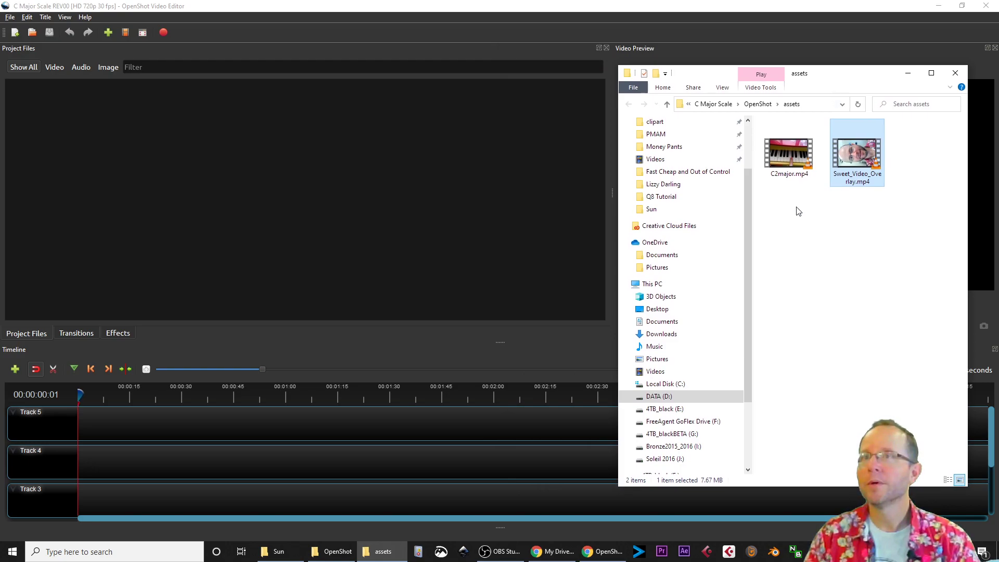
left_click(249, 167)
right_click(249, 166)
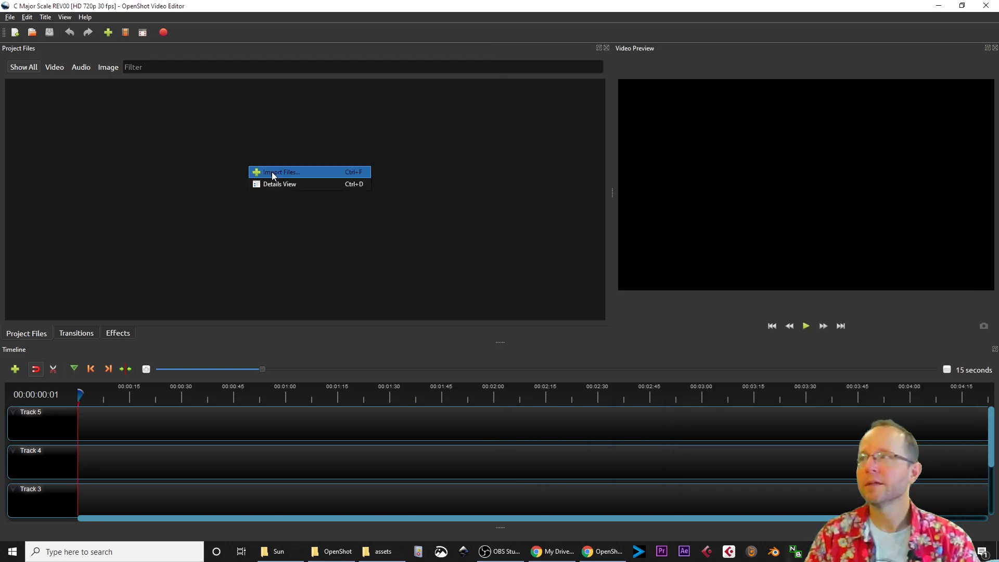
right_click(141, 140)
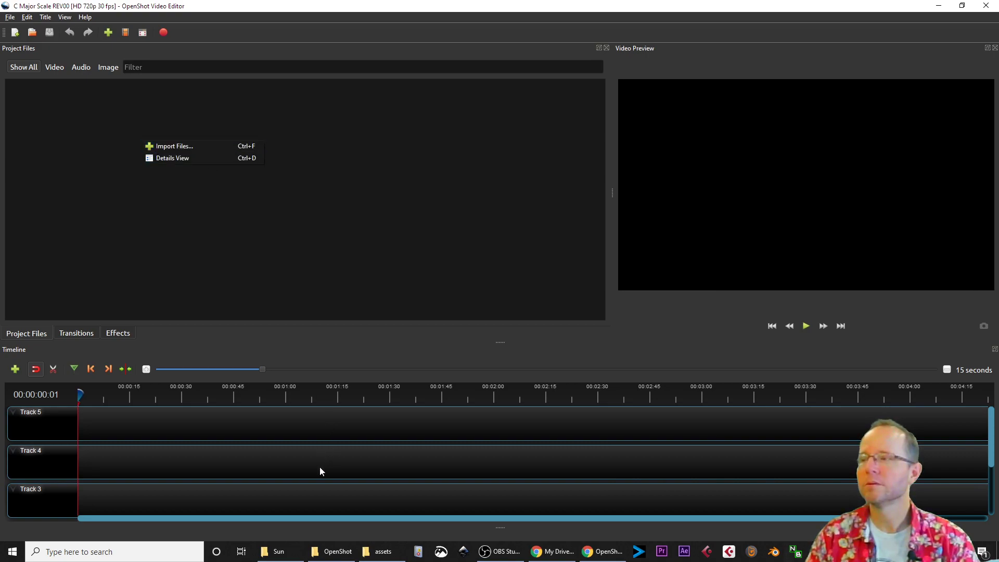
- Switch back to the assets folder window and import C2major.mp4 and Sweet_Video_Overlay.mp4 together into the OpenShot project files
mouse_move(406, 556)
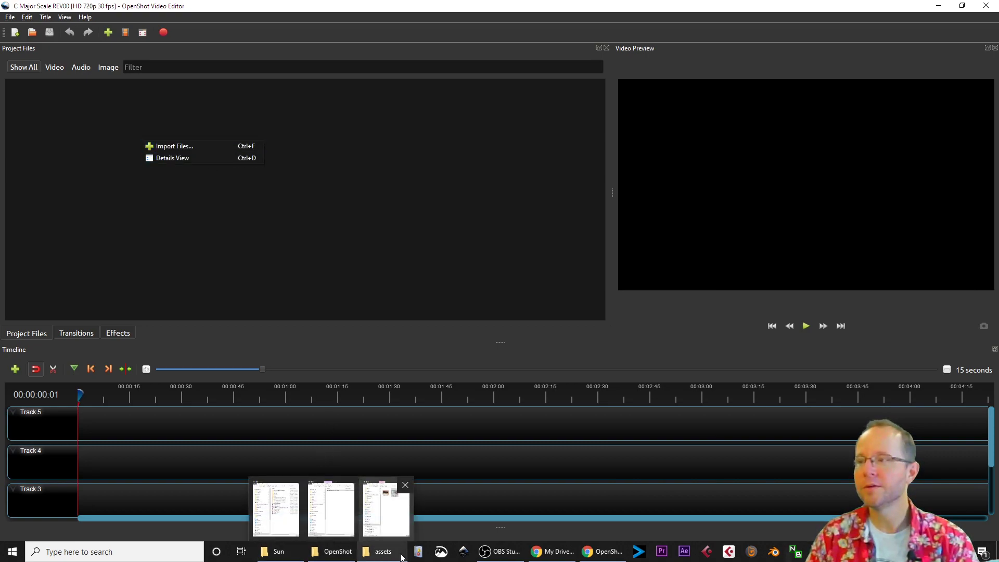
left_click(387, 510)
left_click_drag(905, 268, 744, 123)
left_click_drag(796, 156, 322, 230)
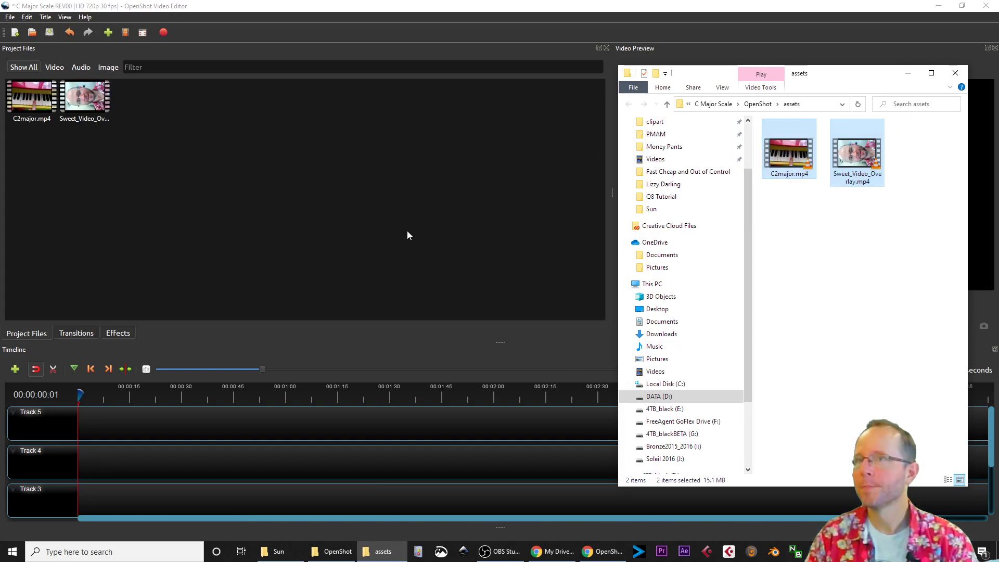
- Return to OpenShot, save the project, and place C2major.mp4 on Track 5
left_click(407, 231)
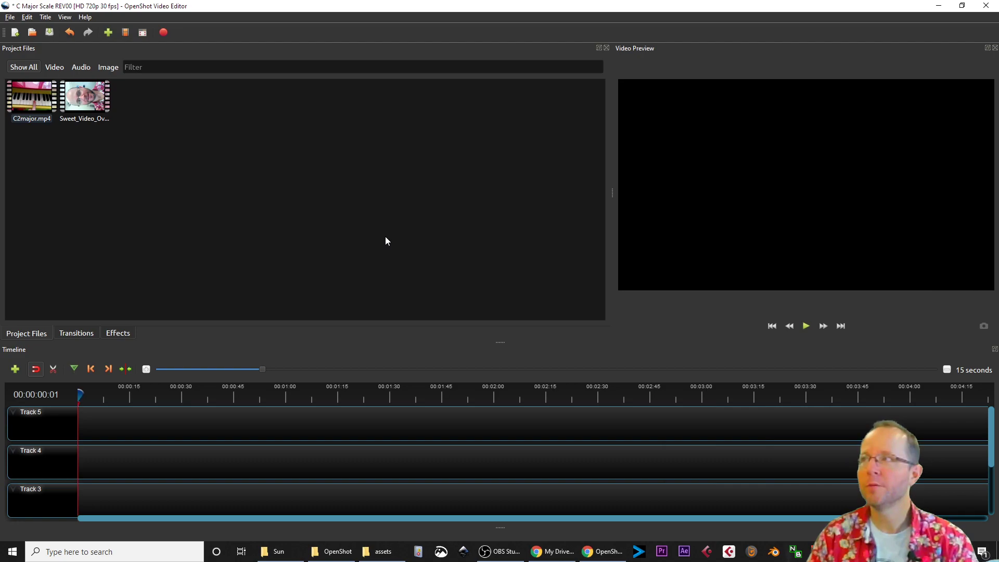
key("ctrl+s")
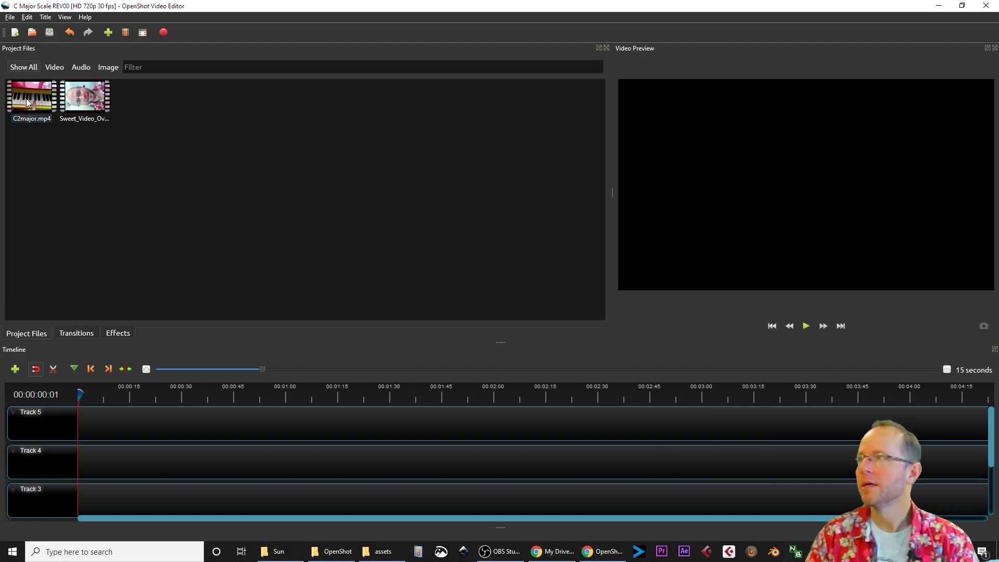
left_click(42, 119)
left_click_drag(32, 98, 107, 420)
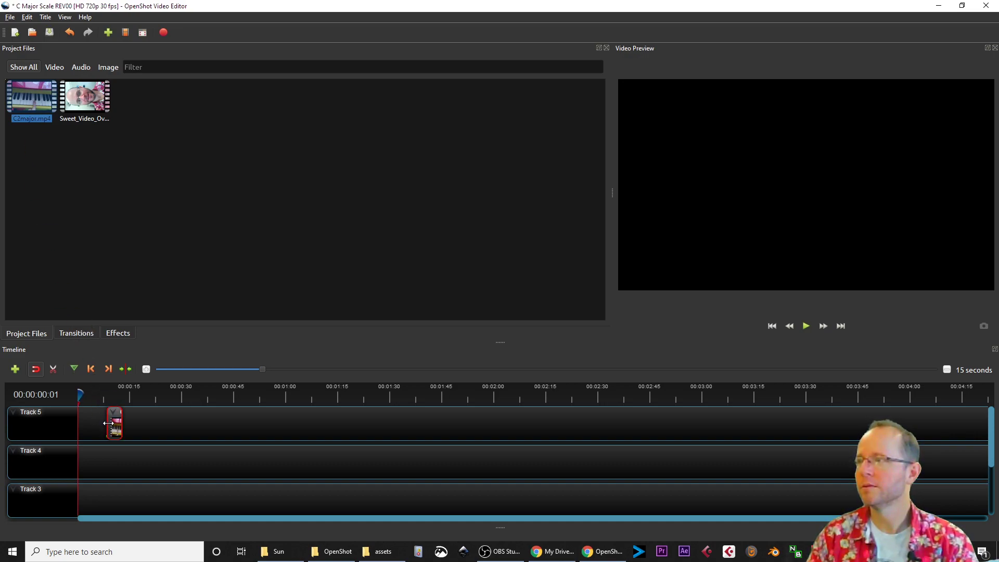
- Try the C2major.mp4 clip at different times on Track 5 while playing the timeline, ending with it at the very start
left_click_drag(113, 424, 216, 429)
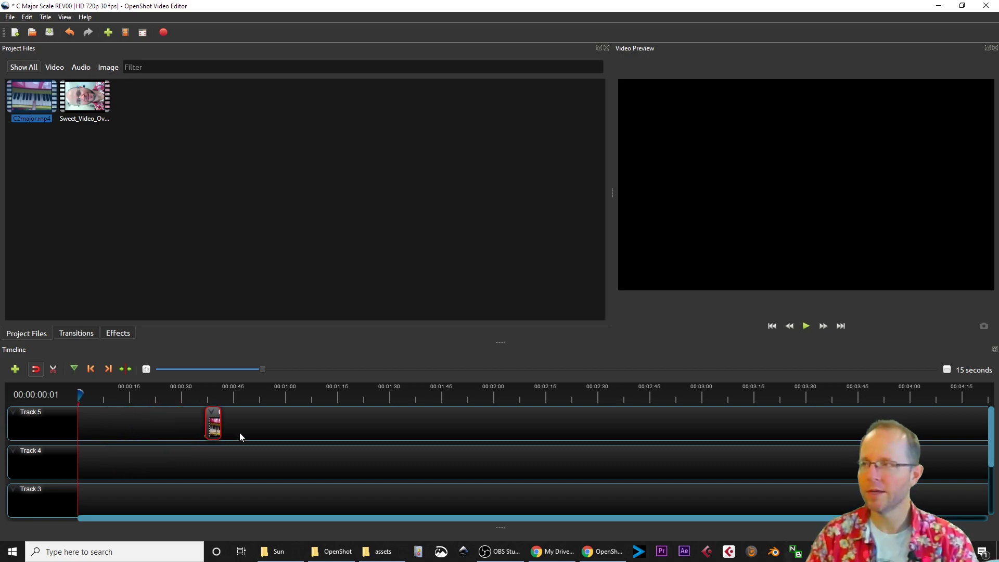
key("space")
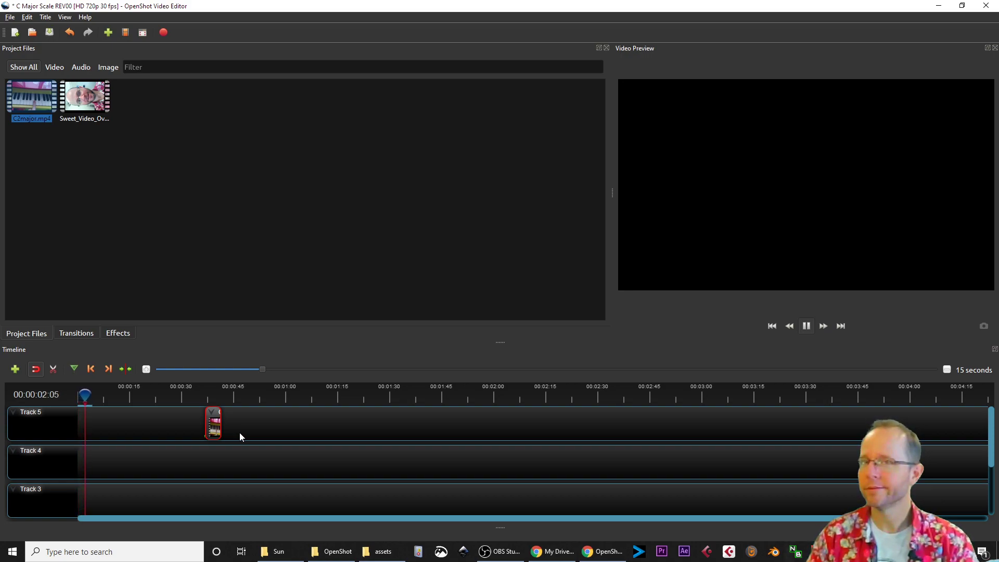
left_click_drag(208, 435, 105, 433)
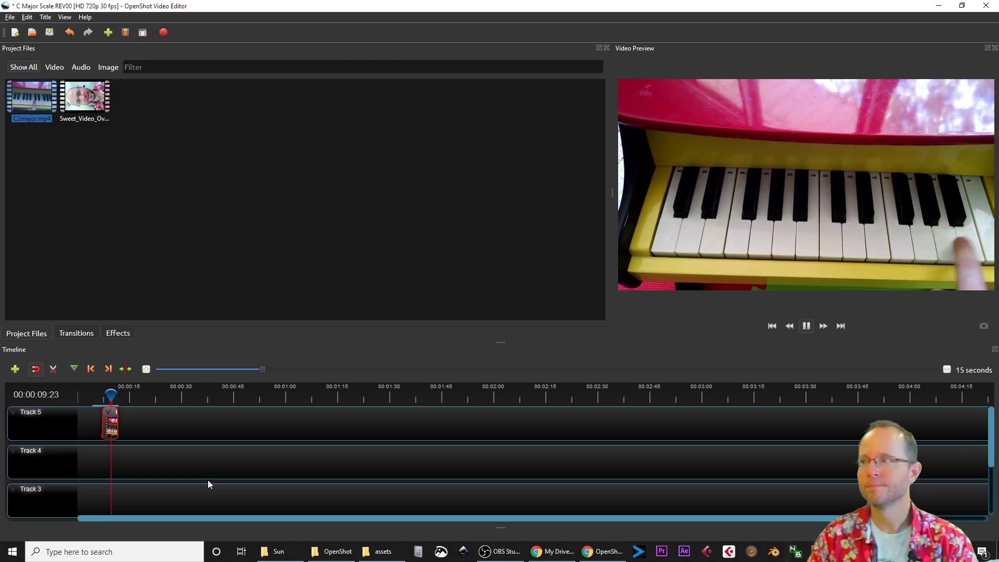
key("space")
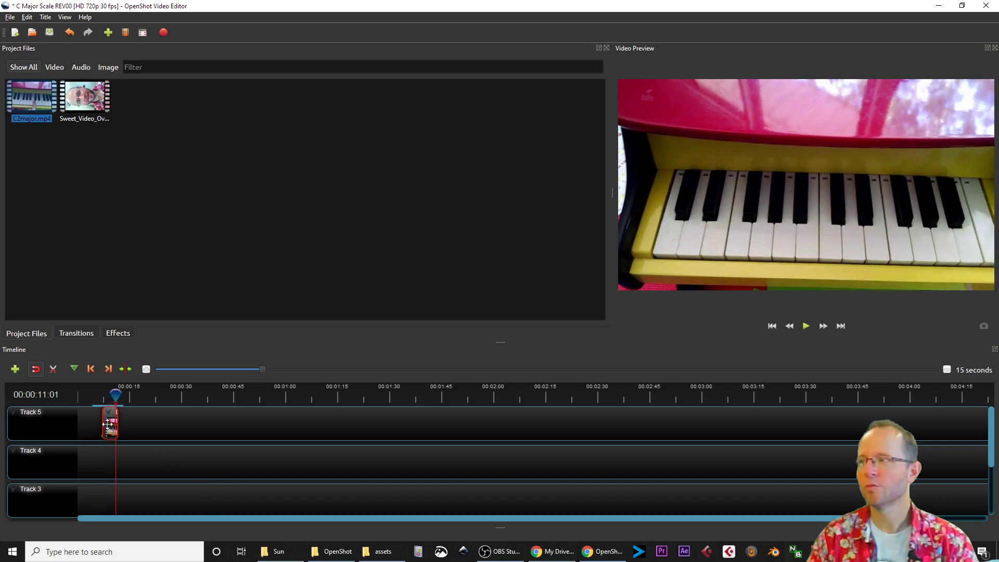
left_click_drag(107, 424, 85, 425)
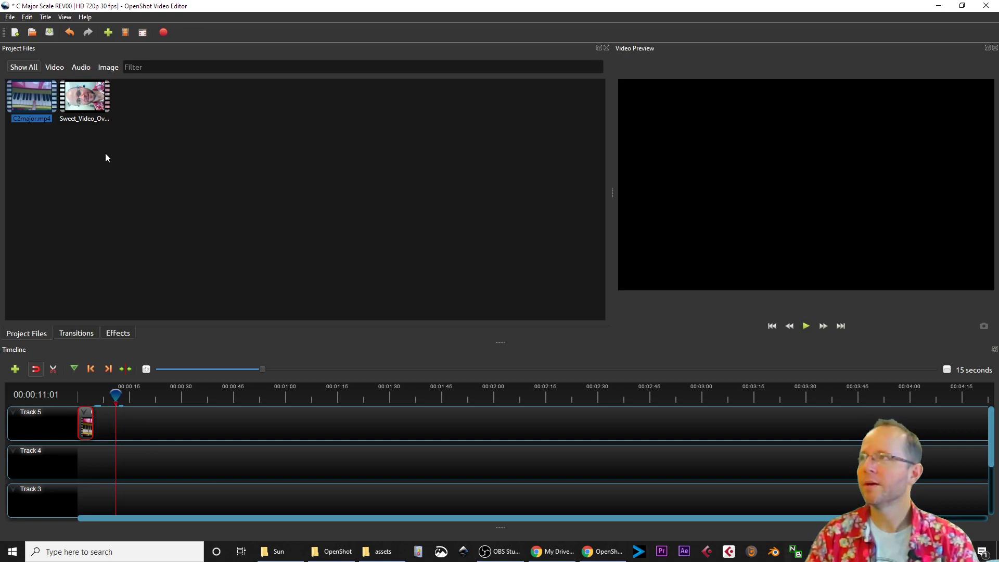
- Place Sweet_Video_Overlay.mp4 at the start of Track 4, directly below the piano clip, and deselect it
left_click(83, 96)
left_click_drag(82, 95, 82, 461)
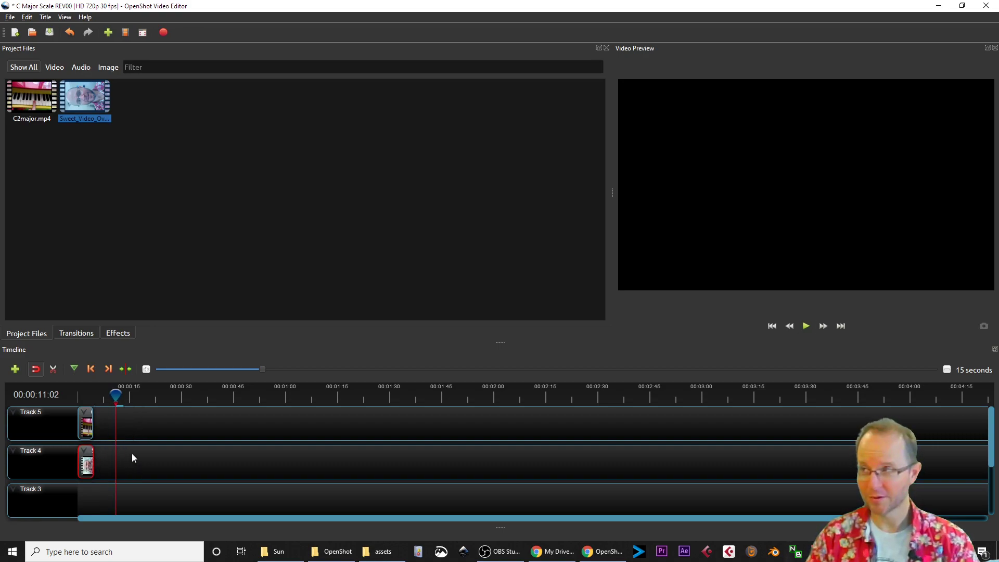
left_click(145, 427)
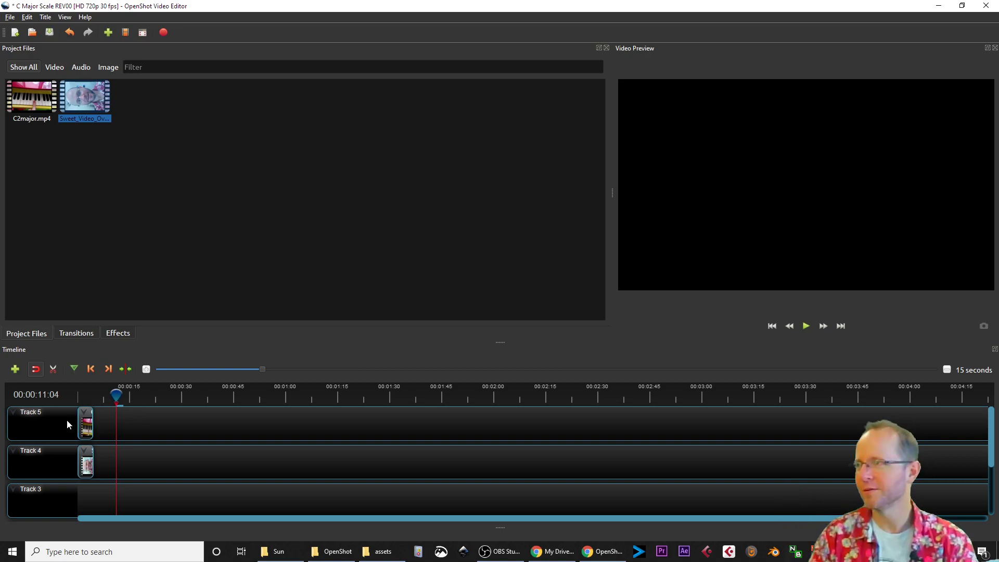
- Return the playhead to the start and play through both stacked clips, stopping near their end
left_click_drag(117, 396, 81, 399)
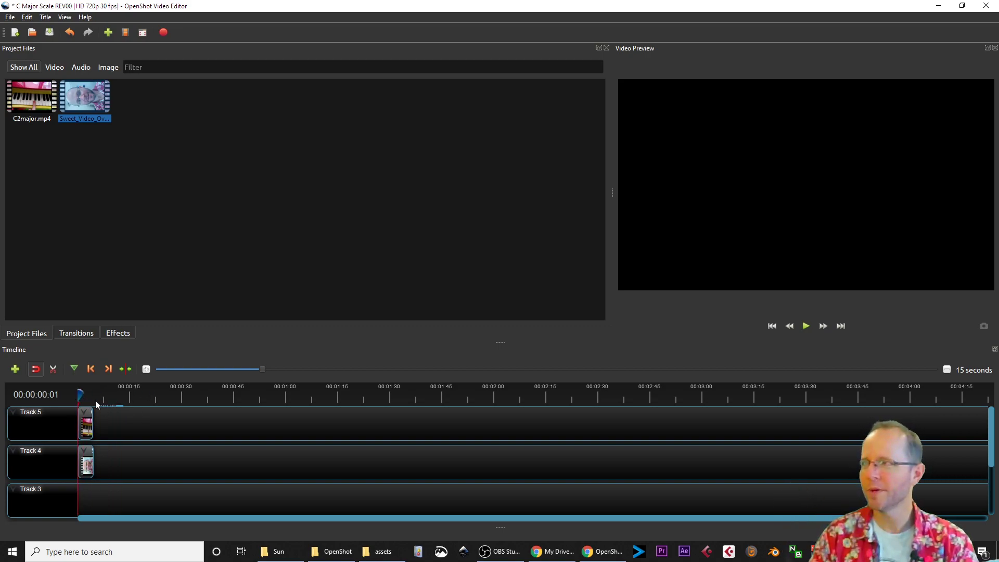
mouse_move(80, 394)
left_mouse_down()
mouse_move(125, 392)
mouse_move(67, 402)
left_mouse_up()
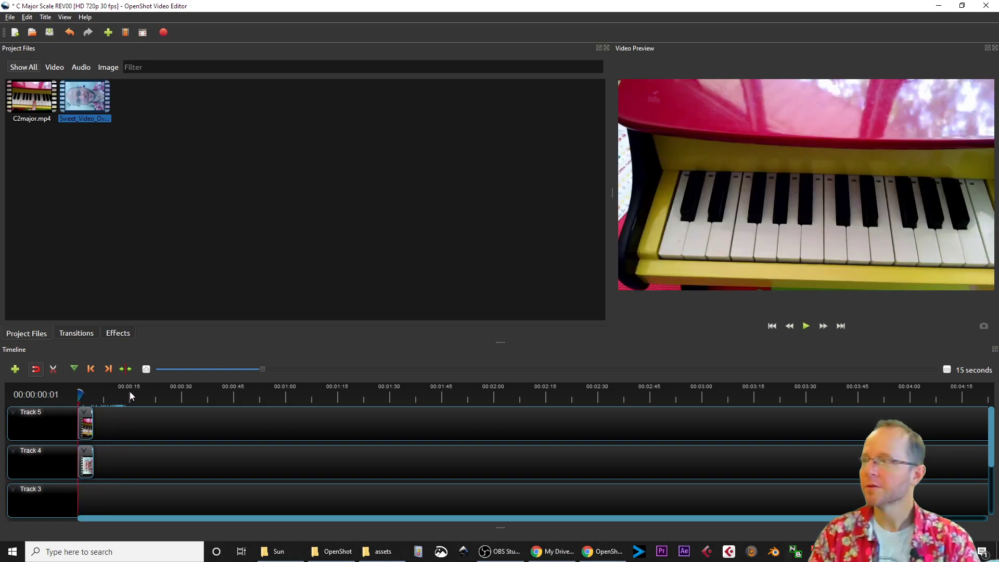
key("space")
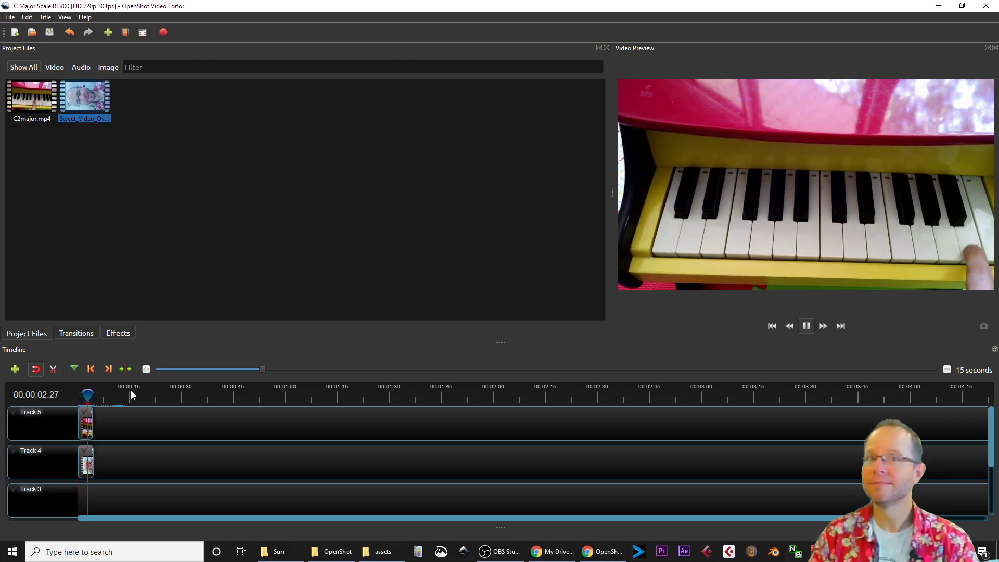
key("space")
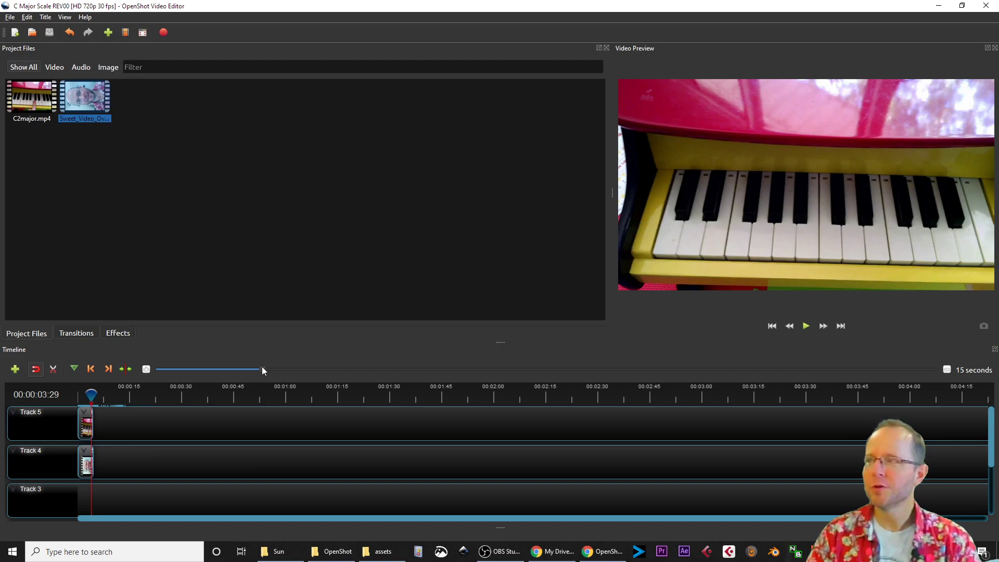
- Return the playhead to the start of the timeline and show the audio waveform of the C2major.mp4 clip on Track 5
left_click_drag(258, 369, 214, 370)
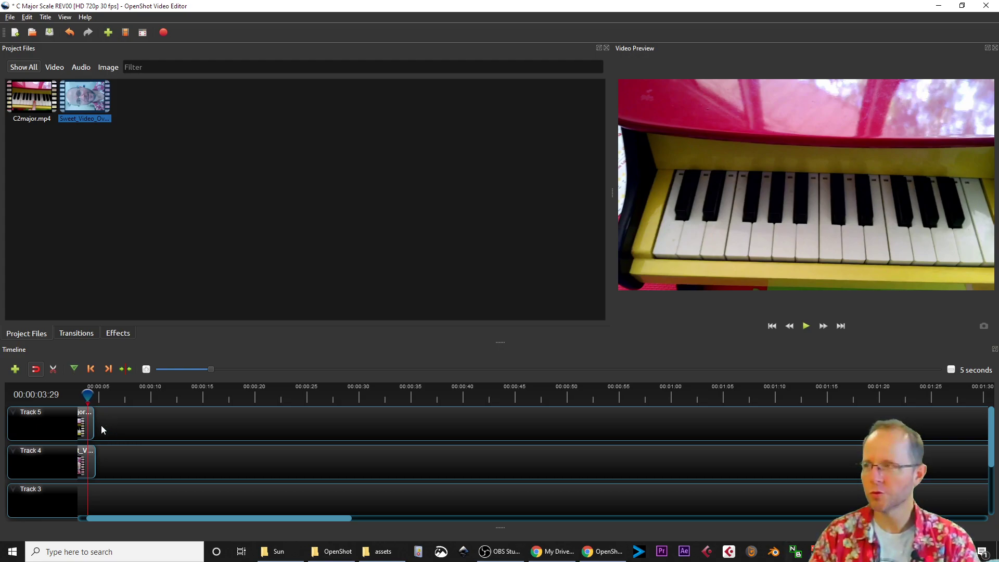
scroll(86, 436, "up", 3)
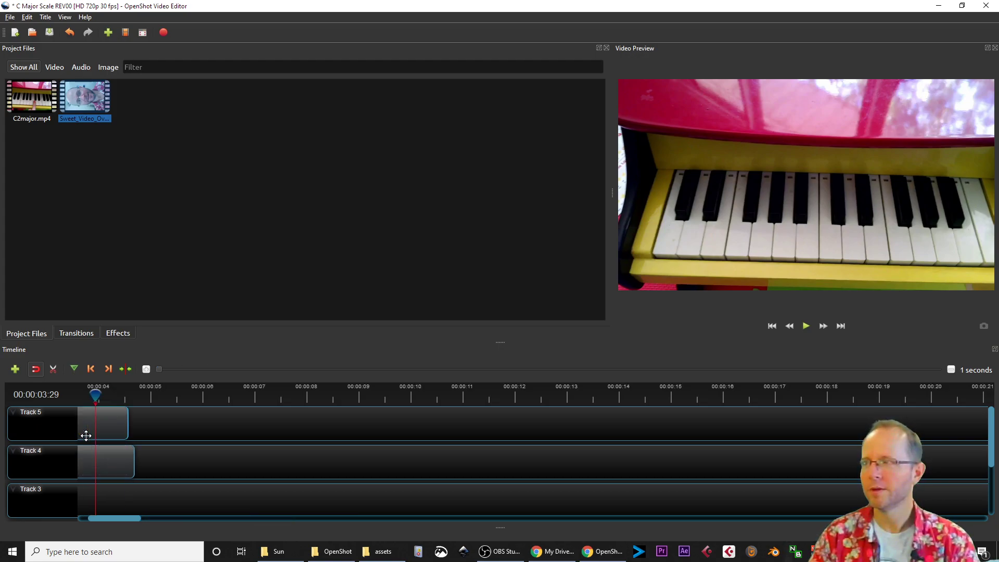
scroll(241, 433, "down", 3)
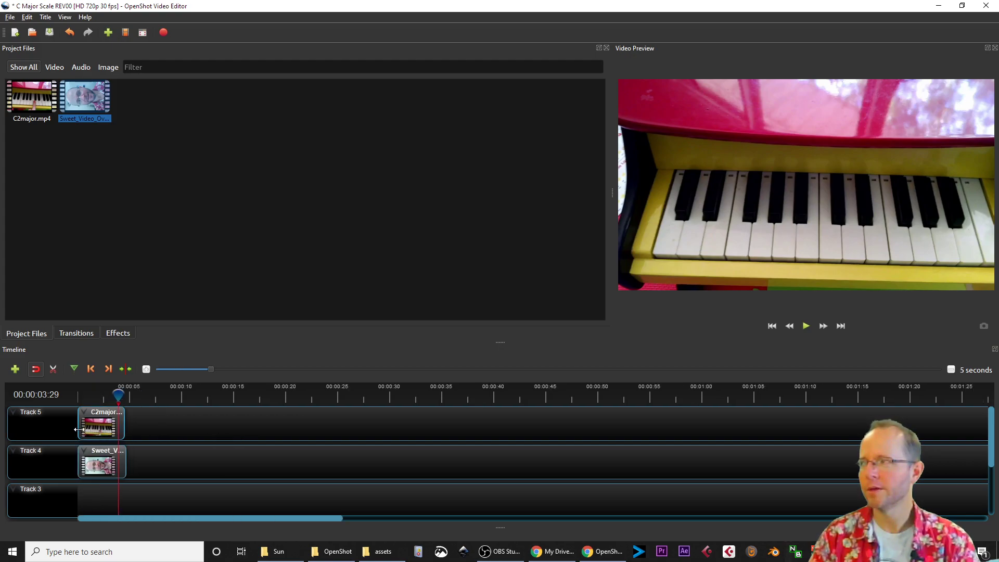
scroll(79, 430, "up", 3)
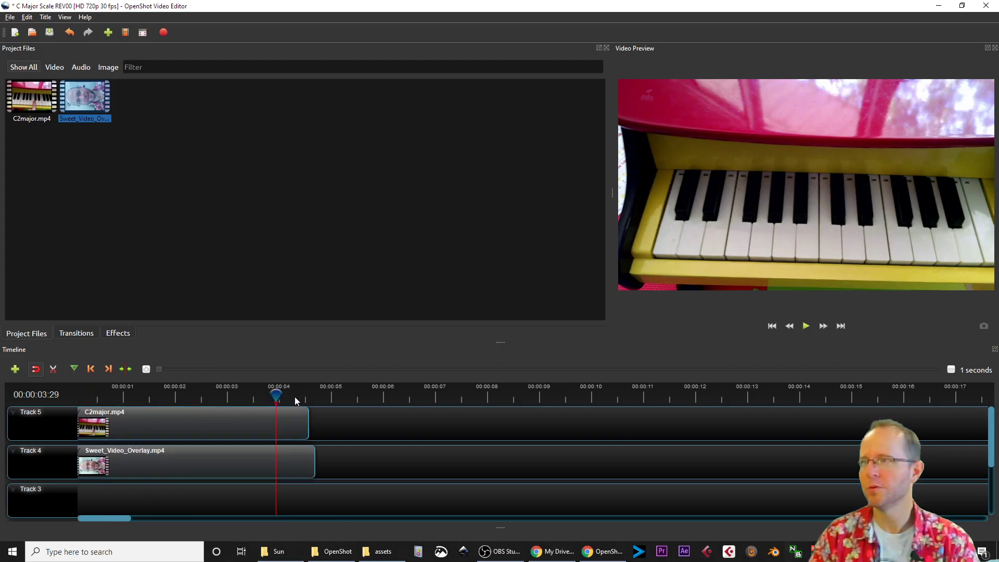
left_click_drag(275, 394, 70, 396)
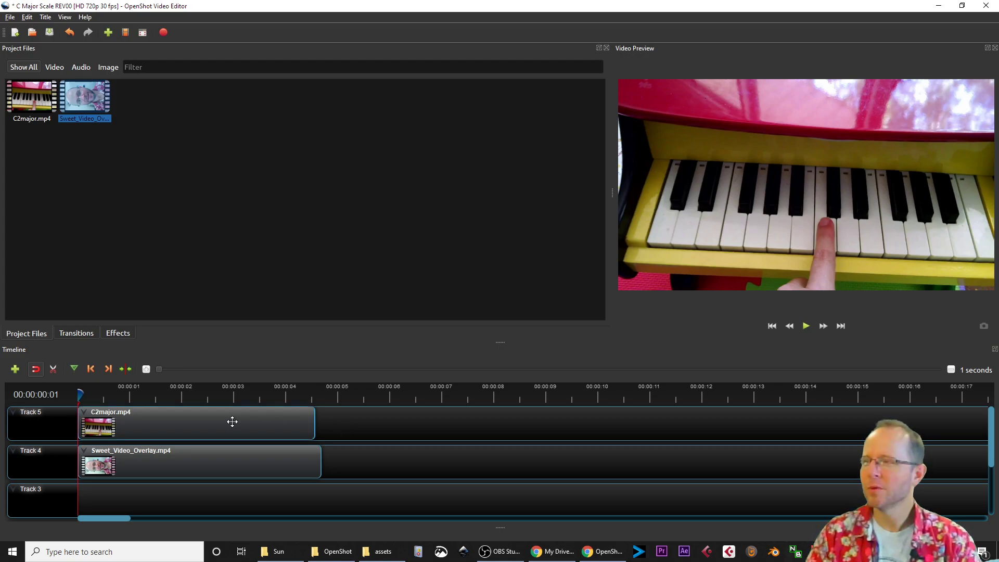
right_click(279, 422)
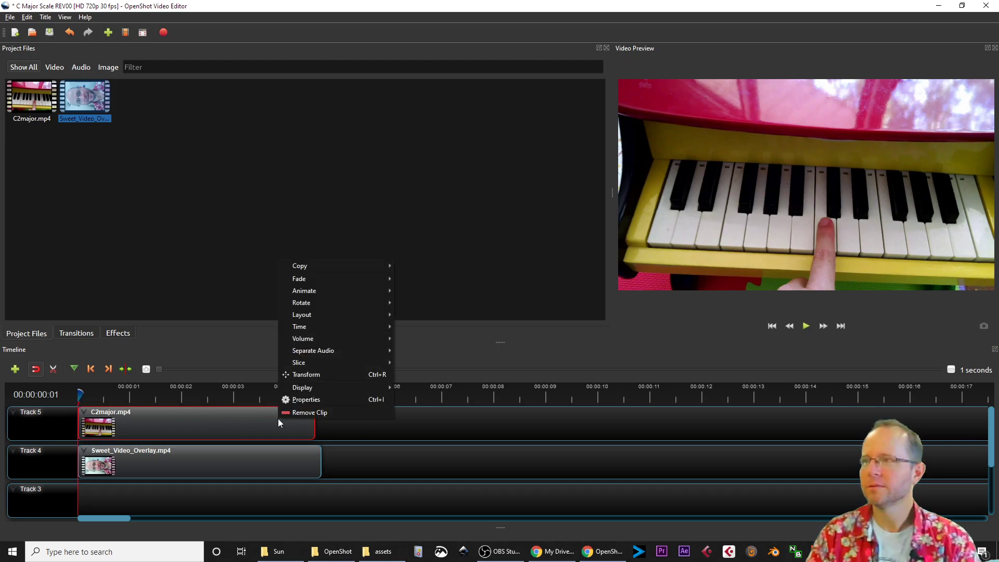
mouse_move(314, 385)
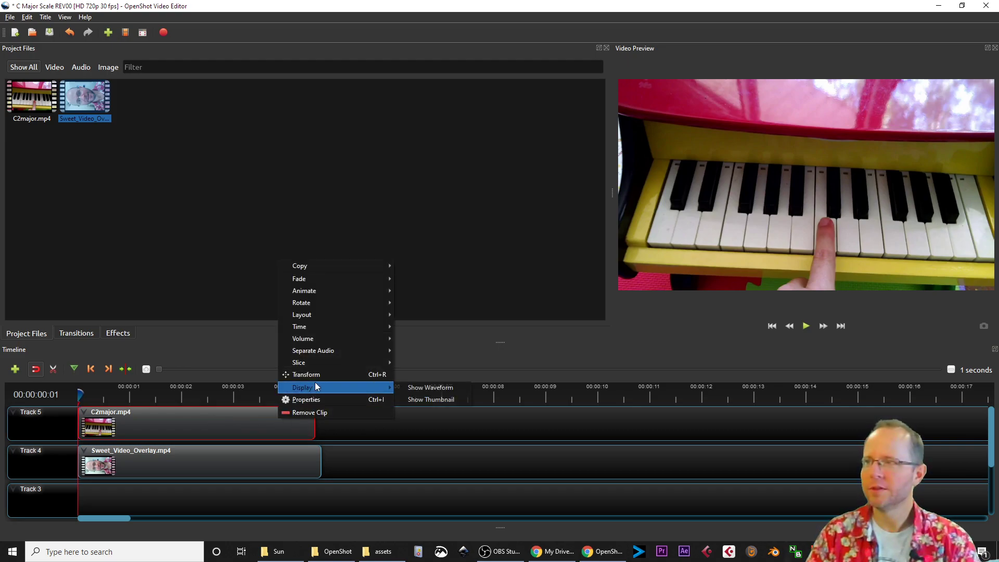
left_click(439, 389)
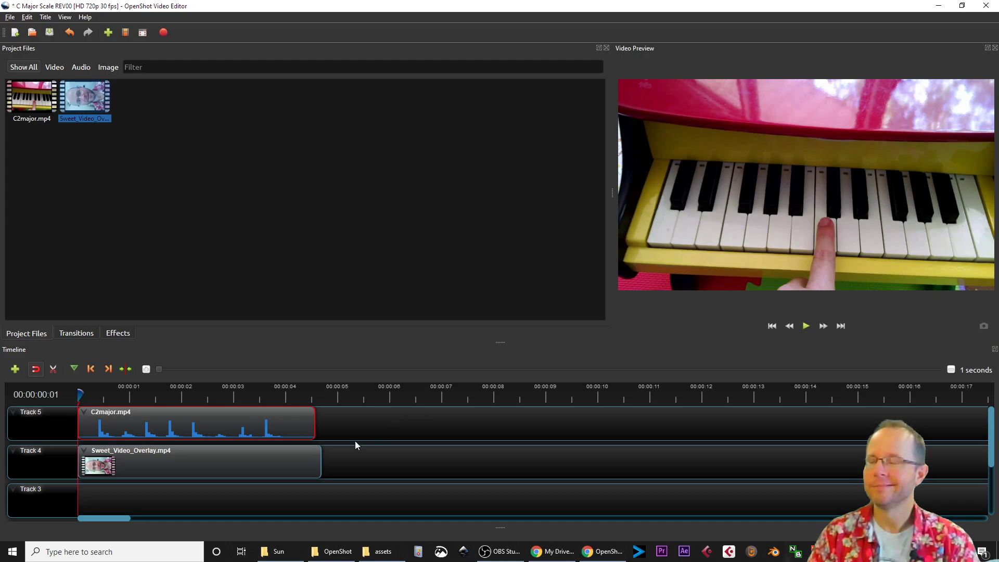
- Show the audio waveform of the Sweet_Video_Overlay.mp4 clip on Track 4
right_click(235, 466)
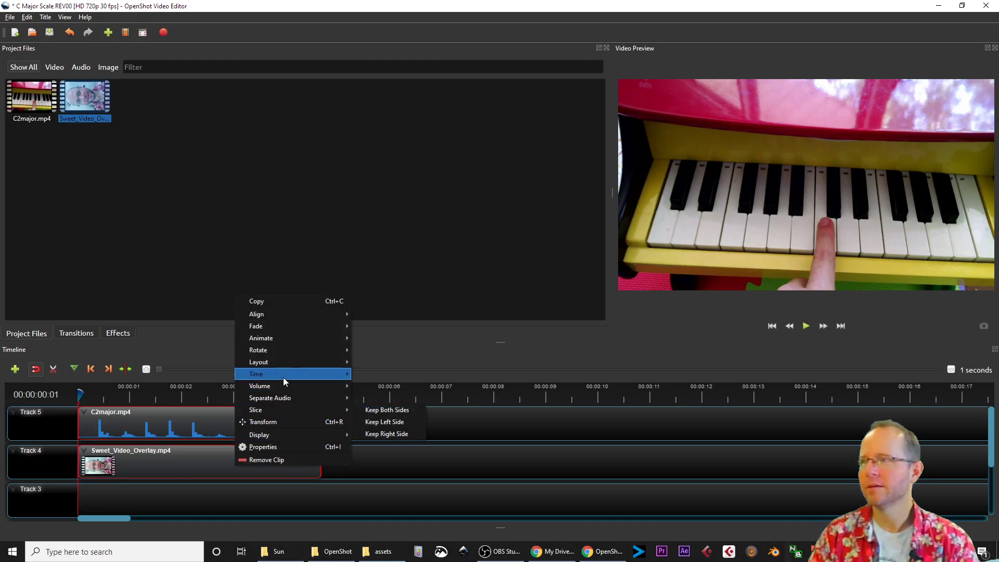
mouse_move(293, 434)
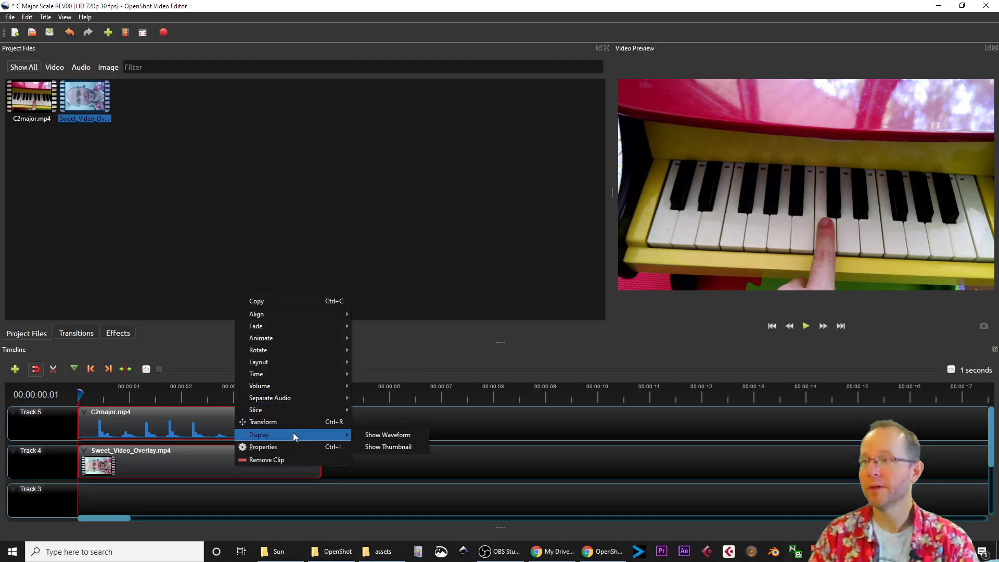
left_click(403, 436)
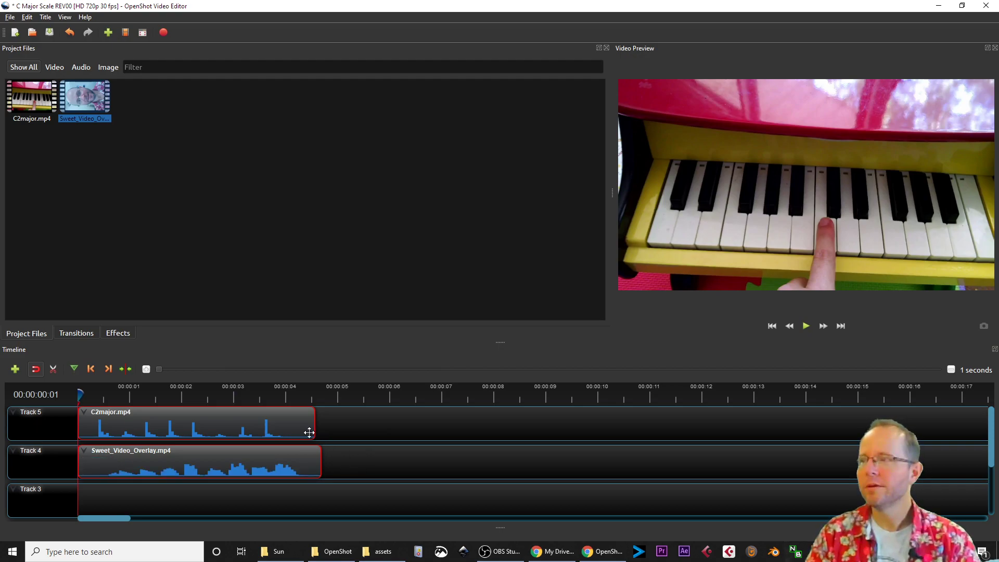
- Shift only the C2major.mp4 clip on Track 5 to start about 0.25 seconds in, and play the timeline to check the sync
left_click(261, 425)
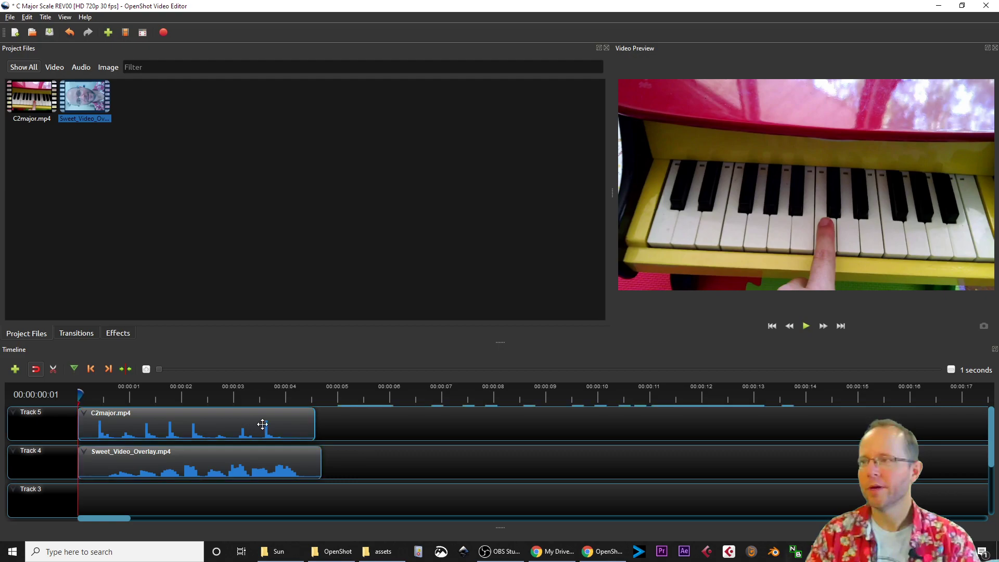
left_click_drag(283, 426, 281, 428)
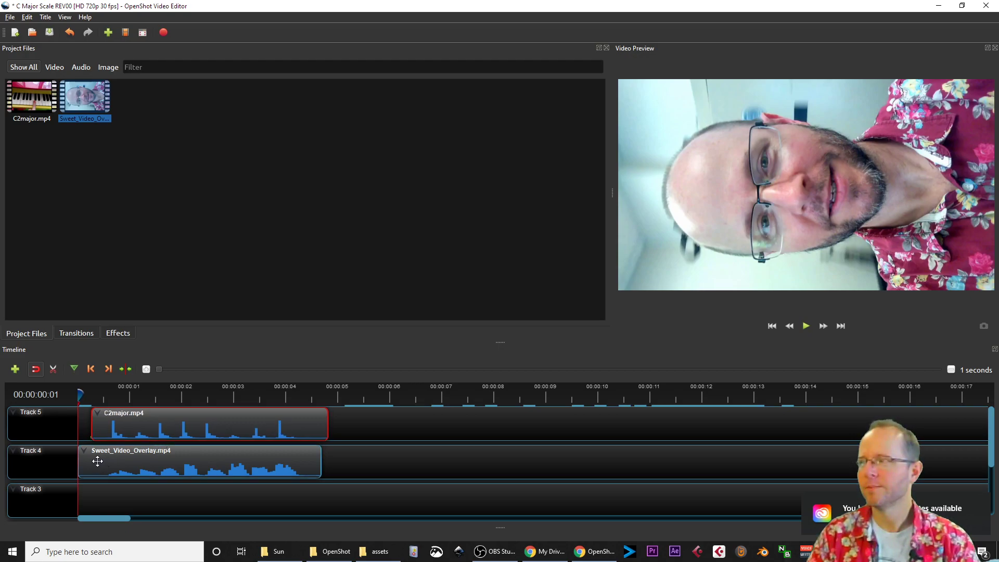
left_click(378, 457)
key("space")
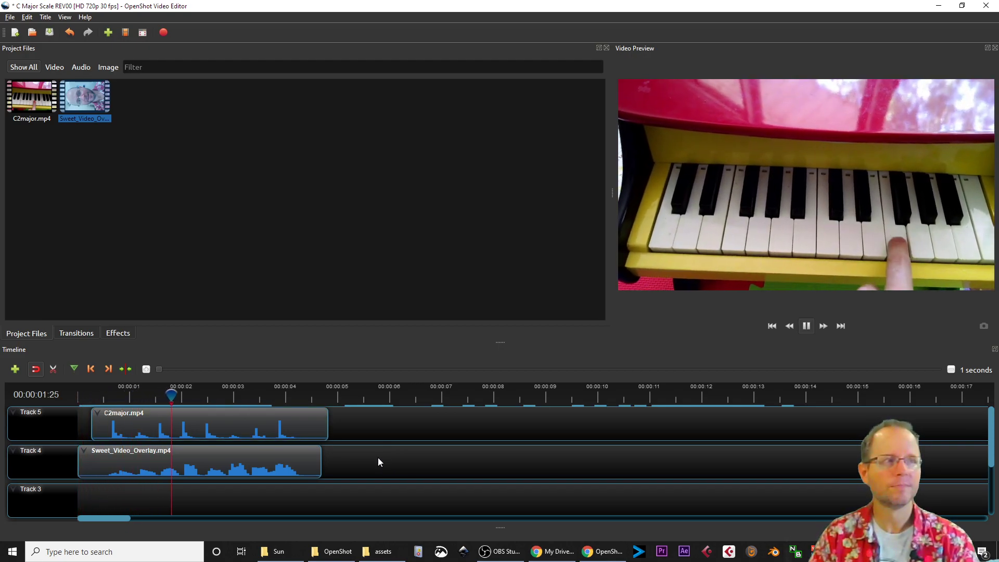
key("space")
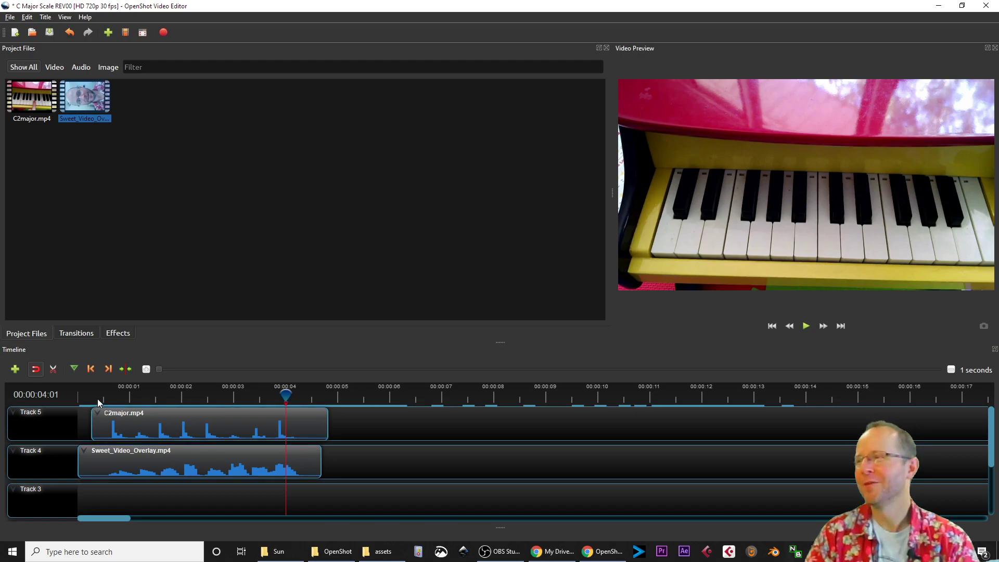
- Scrub through the clips to 00:00:03:18 and try to extend the start edge of Sweet_Video_Overlay.mp4 on Track 4 earlier
left_click_drag(285, 394, 104, 392)
left_click_drag(103, 391, 306, 394)
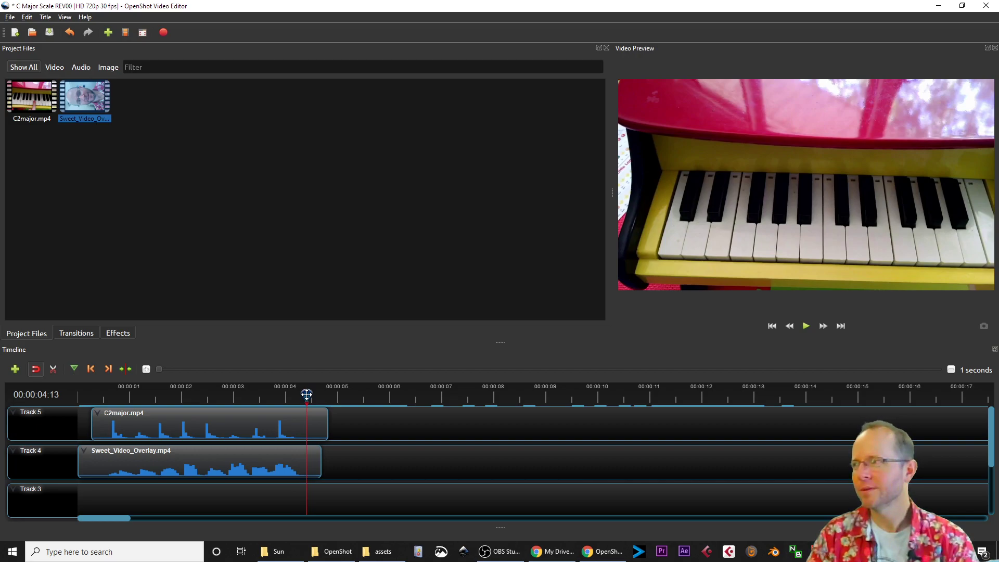
left_click_drag(307, 395, 263, 394)
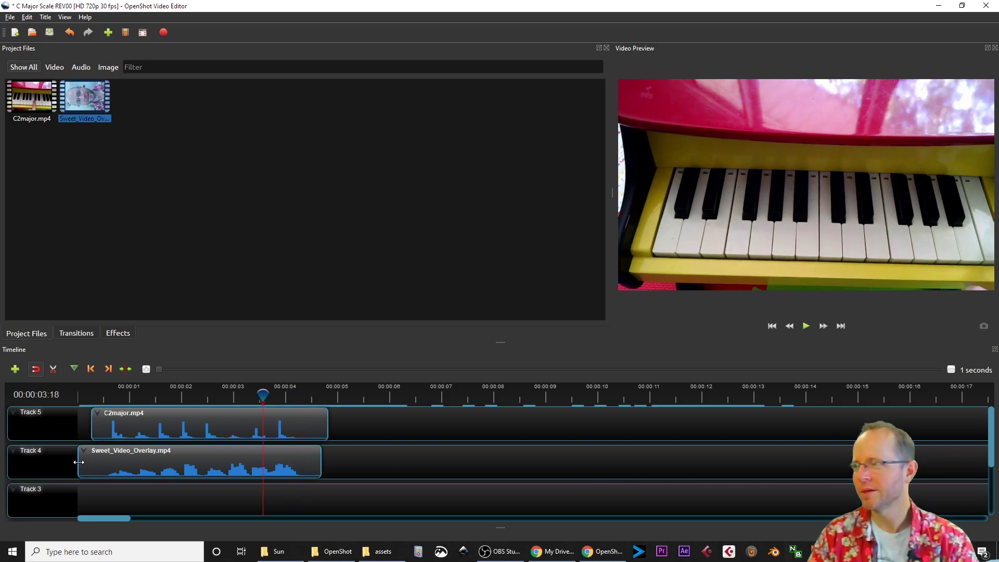
mouse_move(77, 462)
left_mouse_down()
mouse_move(91, 462)
mouse_move(70, 463)
left_mouse_up()
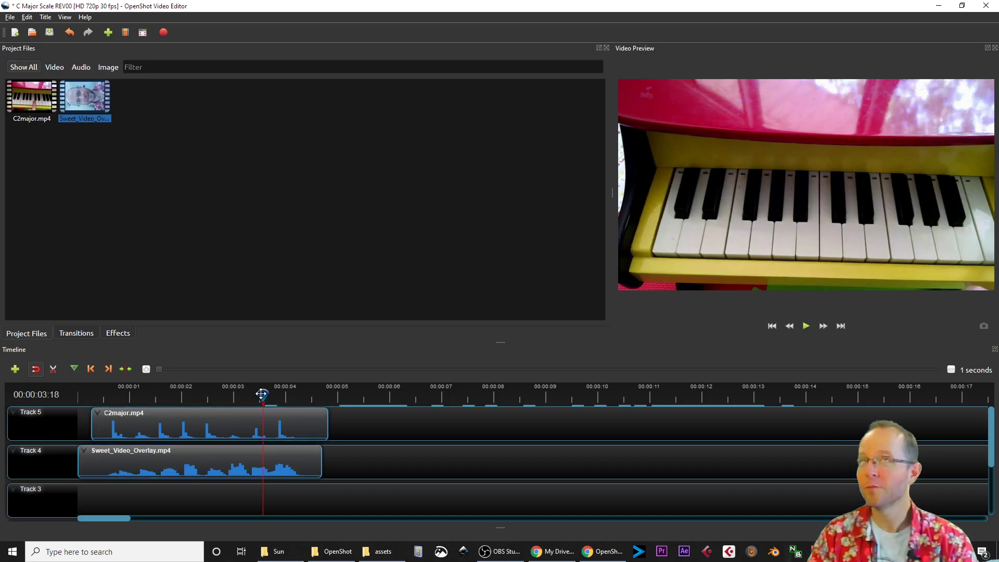
- Slice both C2major.mp4 and Sweet_Video_Overlay.mp4 at 00:00:00:12, keeping the right side of each clip
left_click_drag(262, 394, 97, 395)
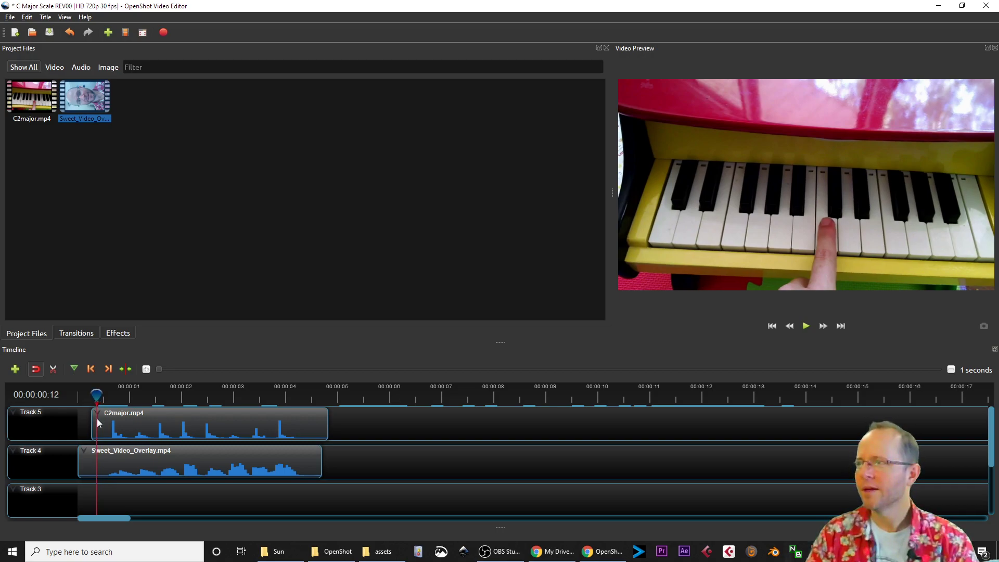
right_click(103, 430)
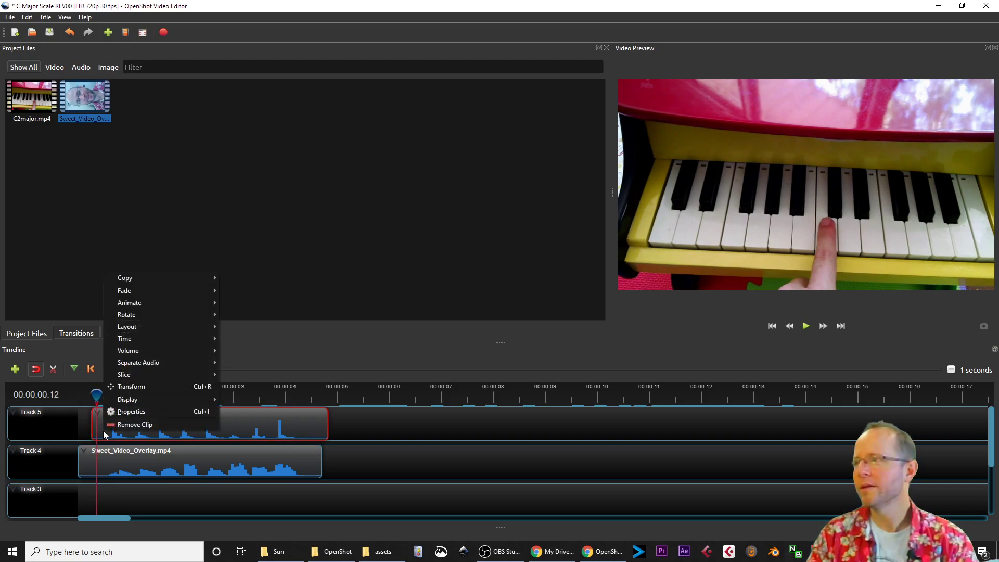
mouse_move(161, 380)
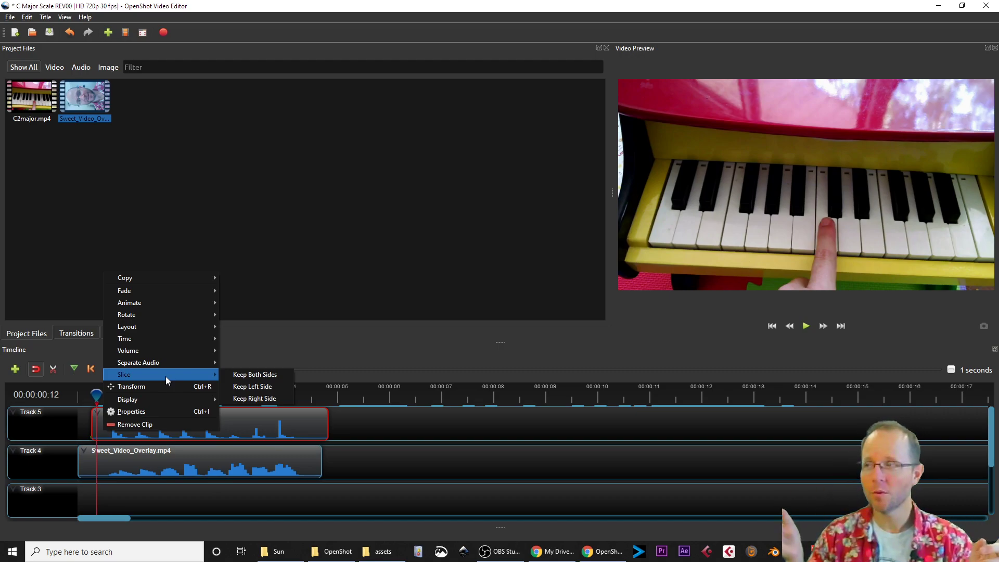
left_click(260, 399)
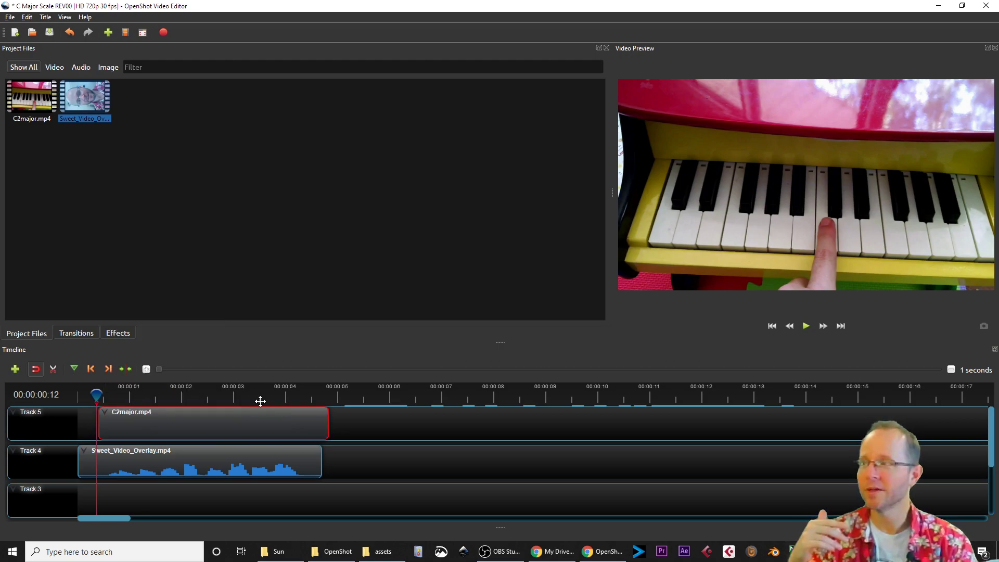
right_click(121, 463)
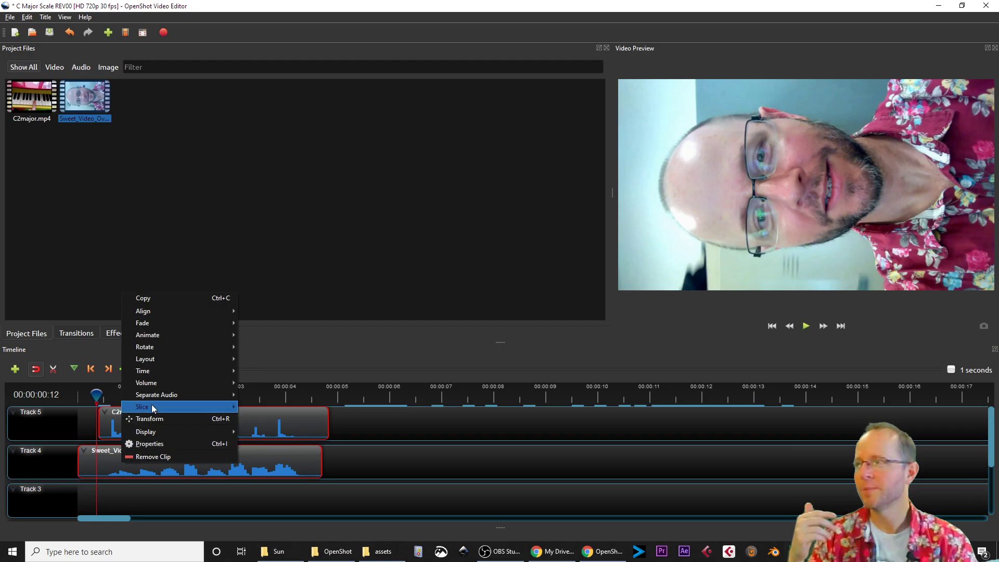
mouse_move(153, 402)
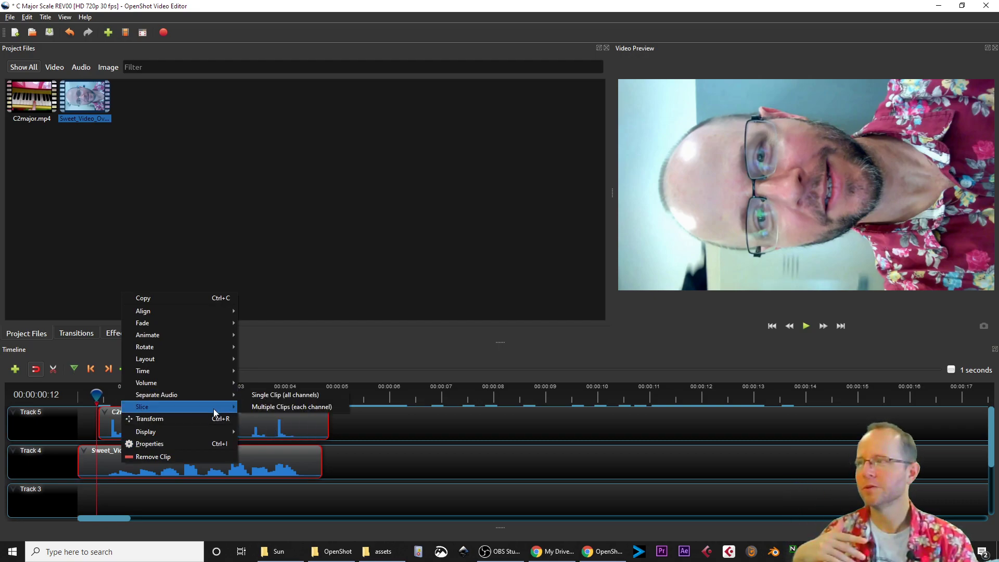
mouse_move(214, 407)
left_click(269, 431)
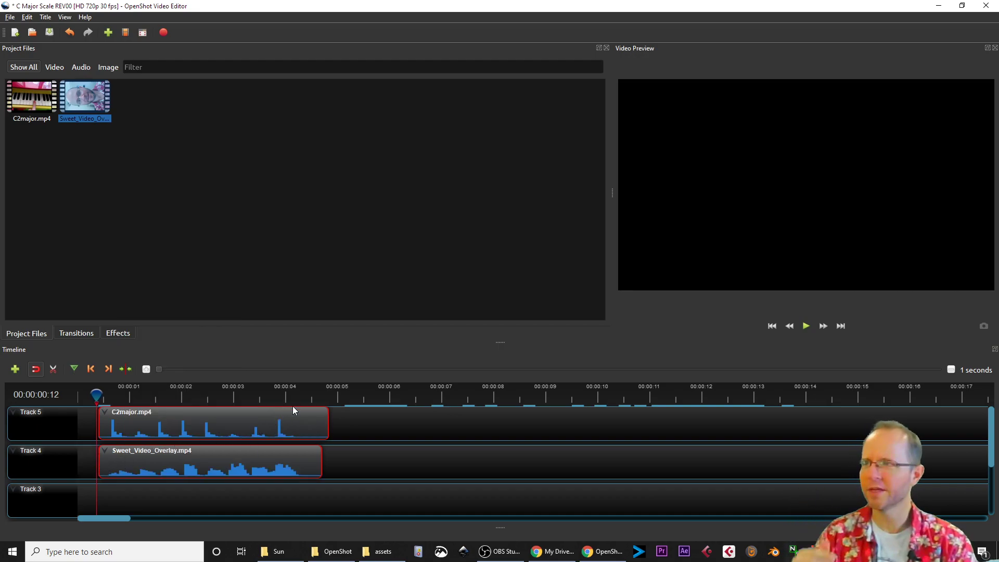
- Slice both C2major.mp4 and Sweet_Video_Overlay.mp4 at 00:00:04:15, keeping the left side of each, and play the trimmed clips from before their start
left_click(304, 400)
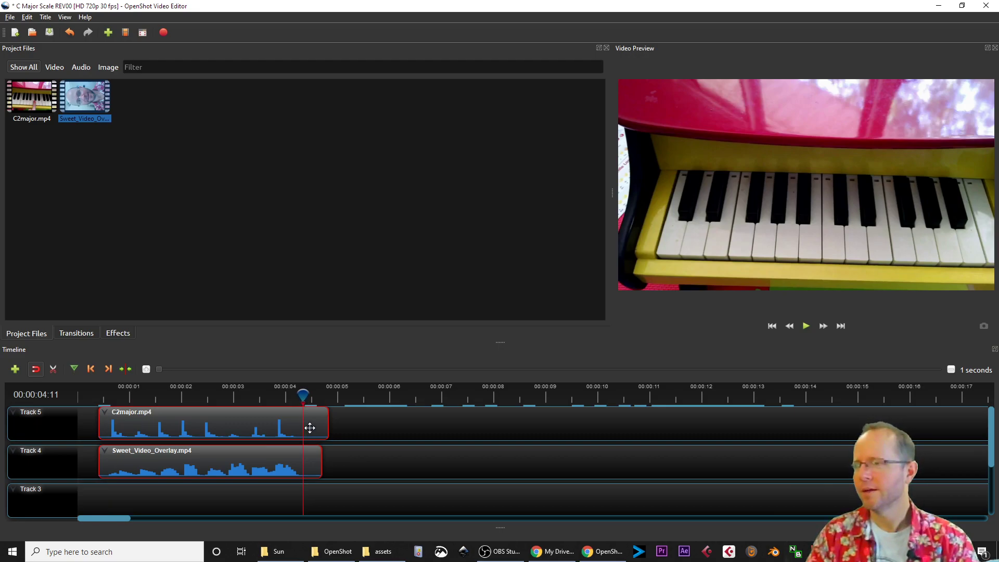
left_click_drag(304, 398, 311, 395)
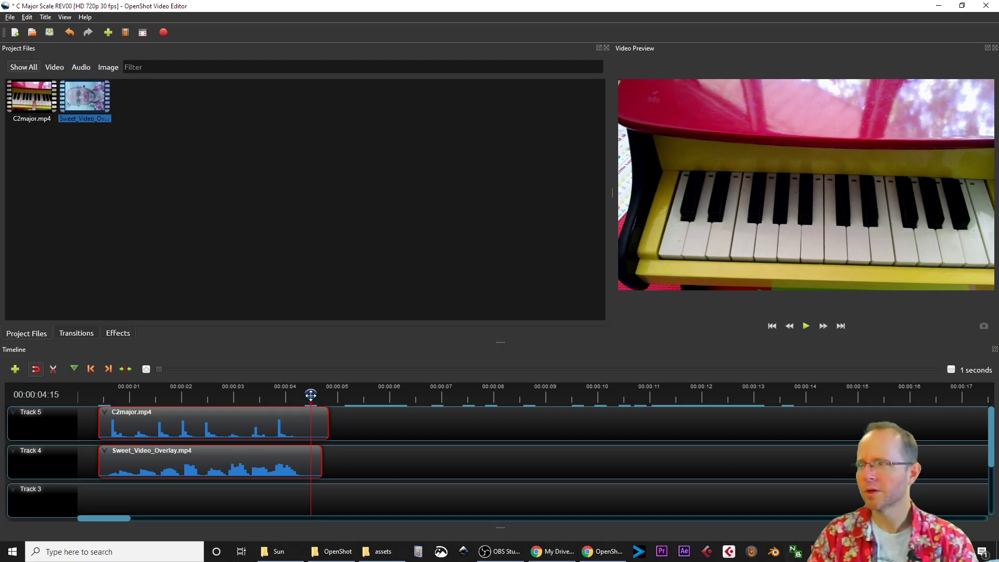
right_click(314, 417)
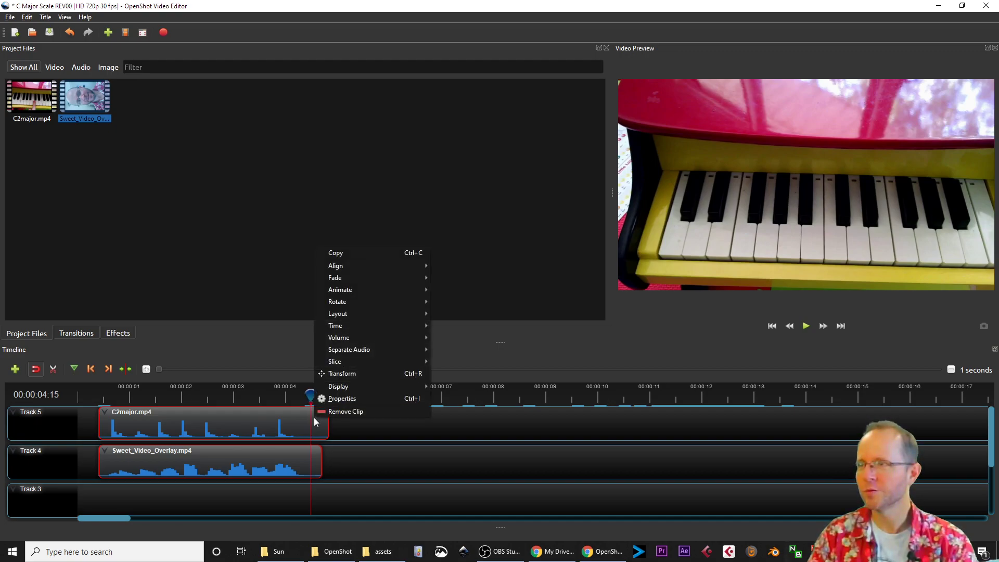
mouse_move(358, 391)
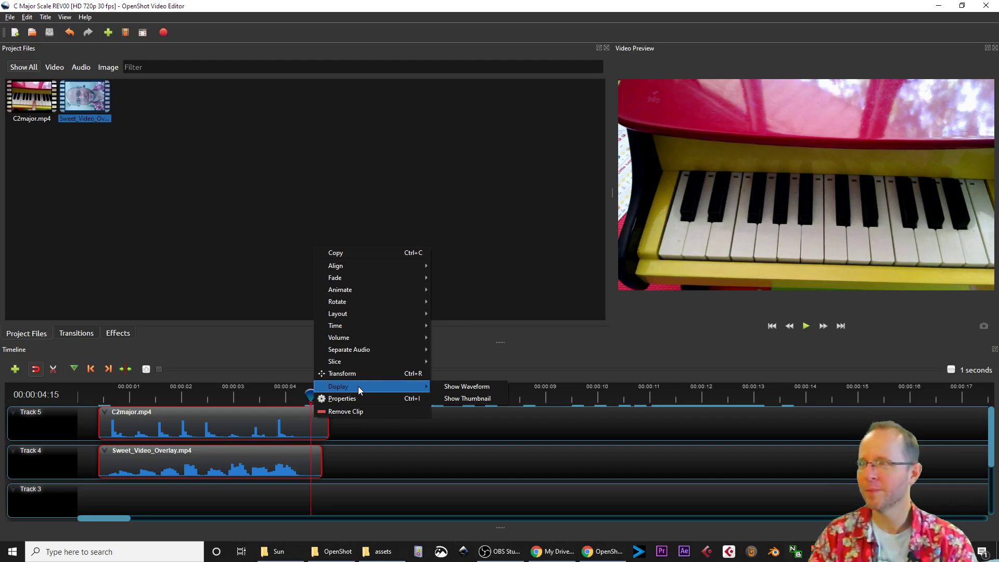
mouse_move(365, 363)
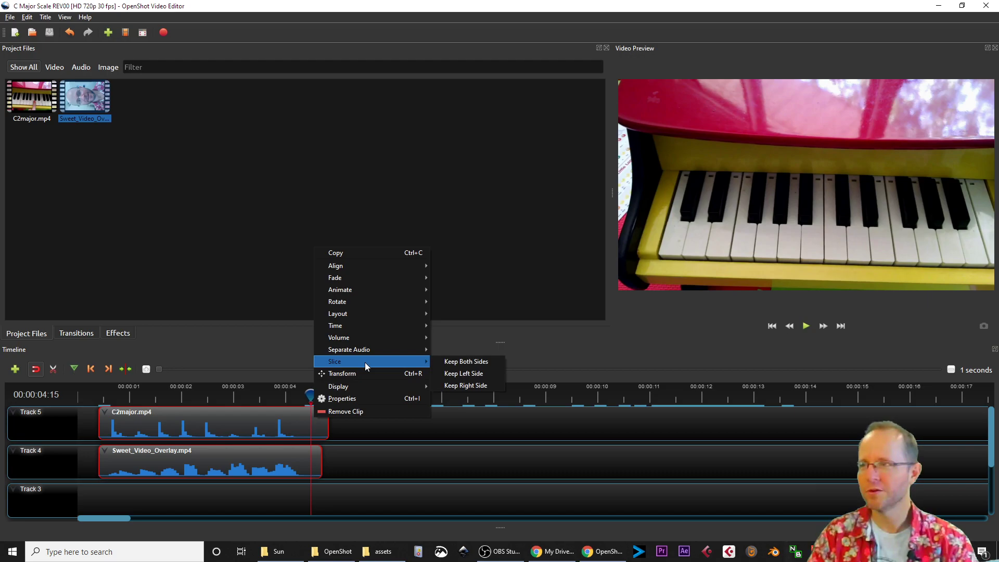
left_click(454, 374)
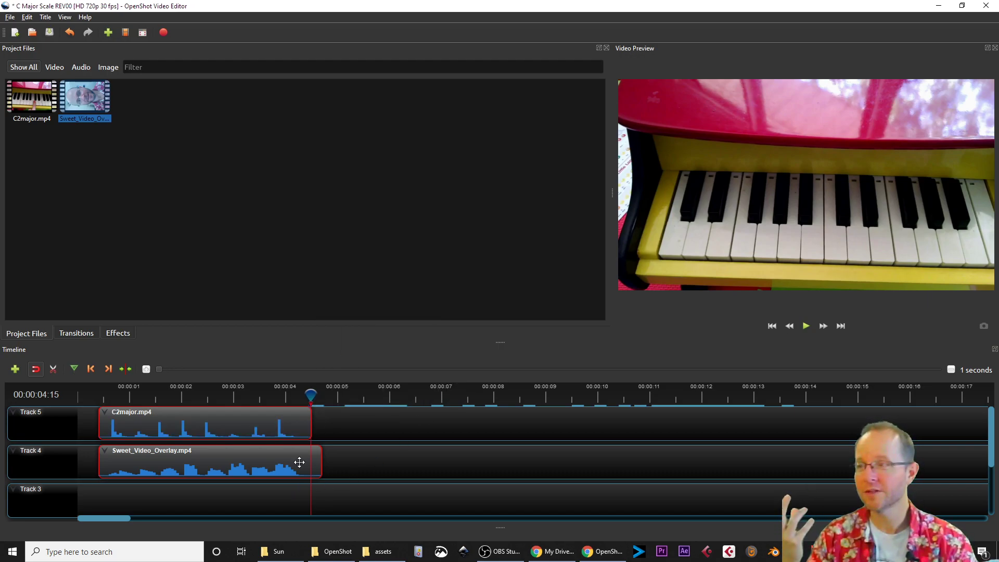
right_click(295, 461)
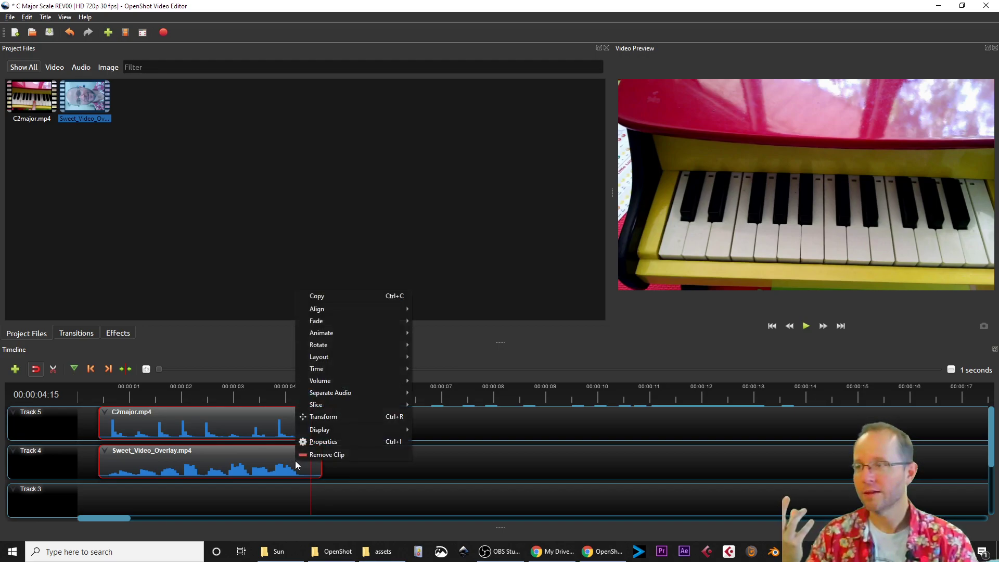
mouse_move(340, 407)
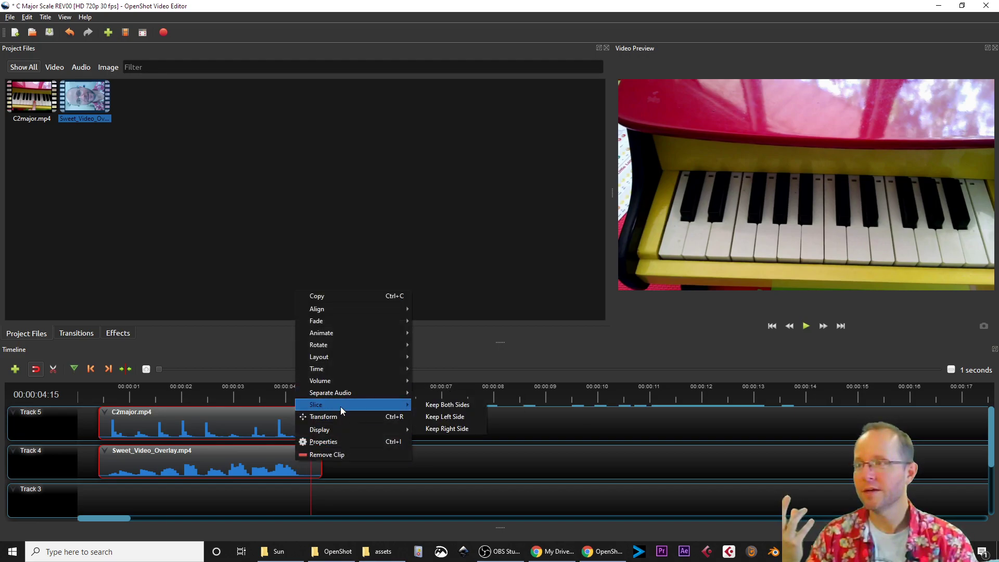
left_click(438, 416)
left_click(349, 464)
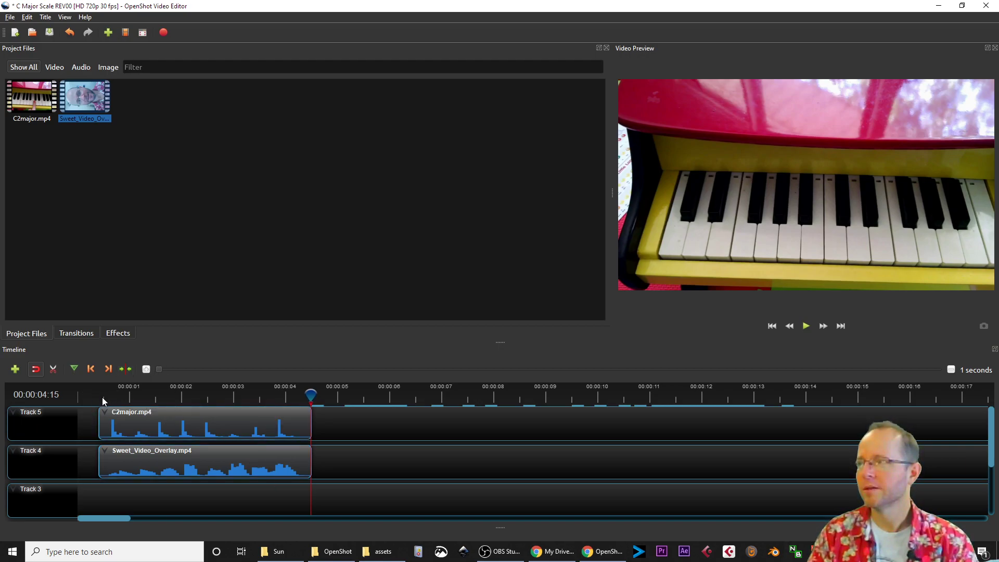
left_click(87, 397)
key("space")
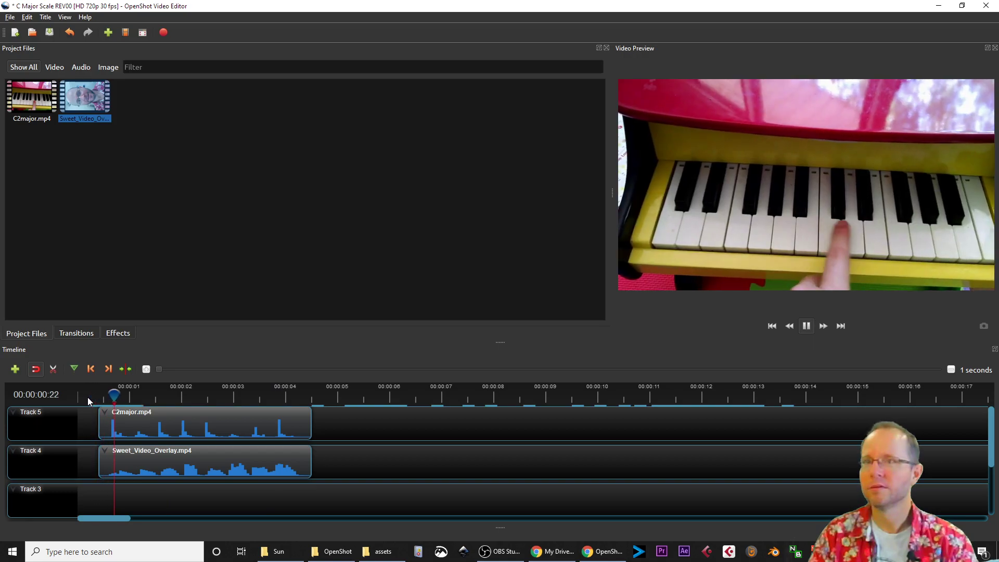
key("space")
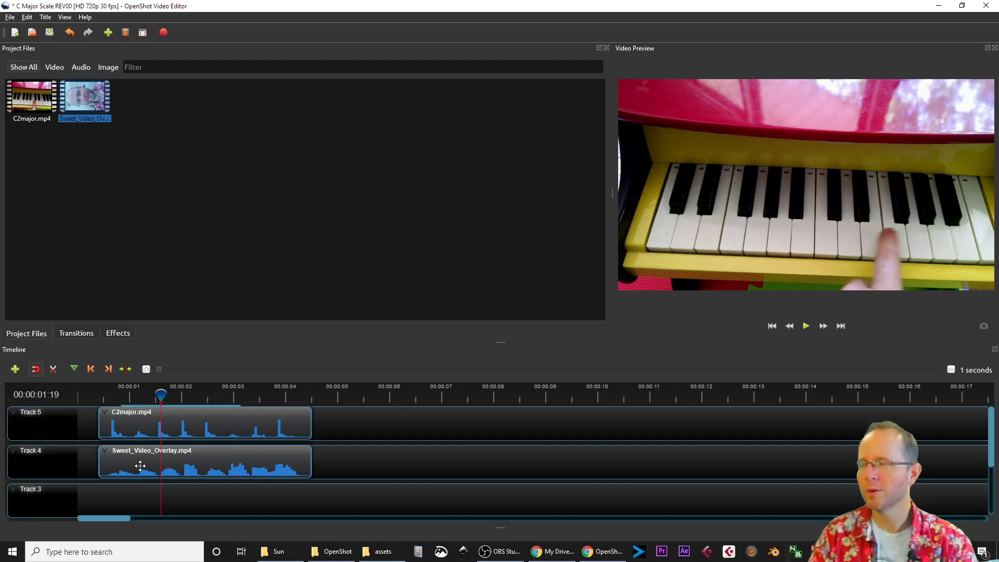
- Move Sweet_Video_Overlay.mp4 onto Track 5 at about 1.2 seconds so it overlaps C2major.mp4, and play the overlap
left_click_drag(141, 463, 147, 430)
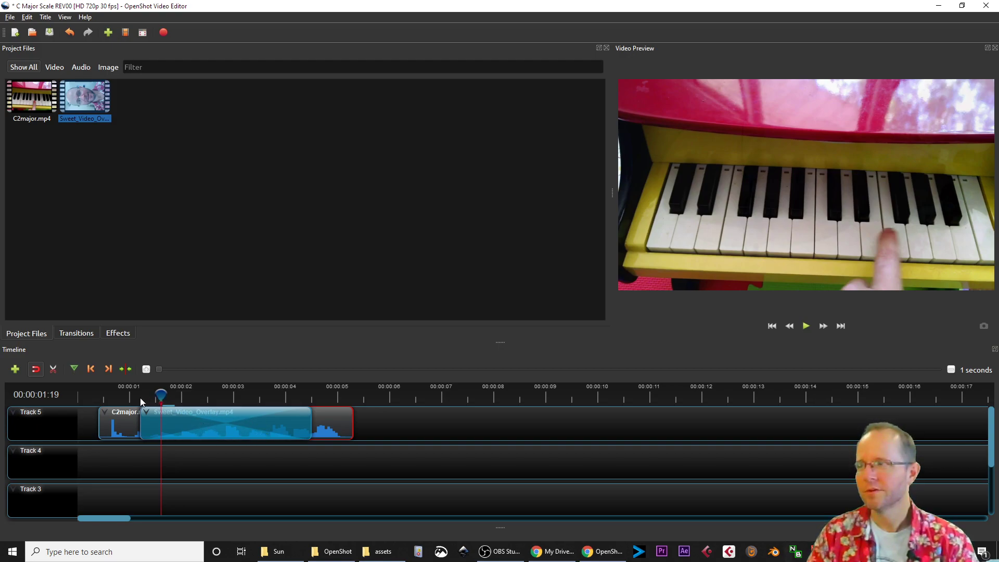
key("space")
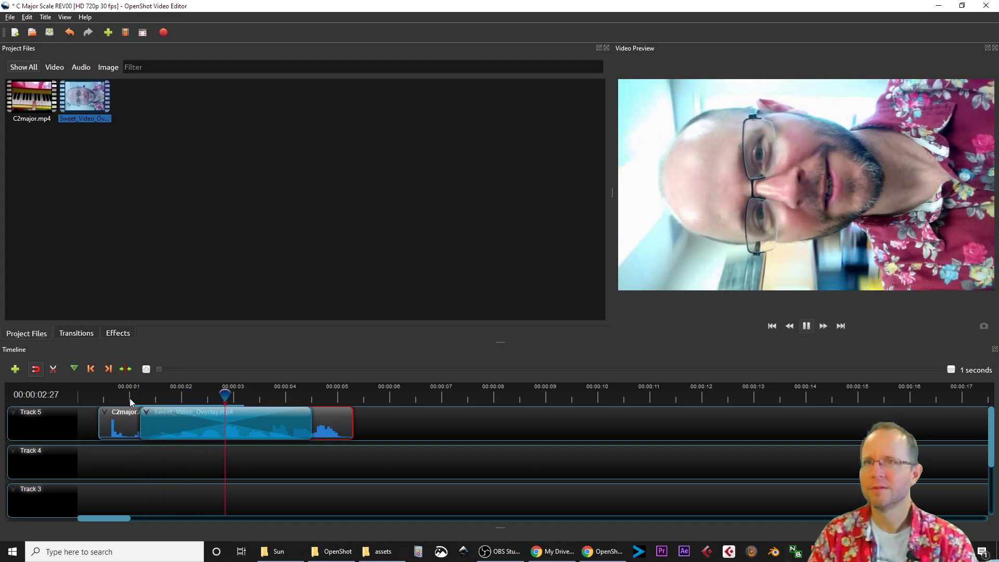
key("space")
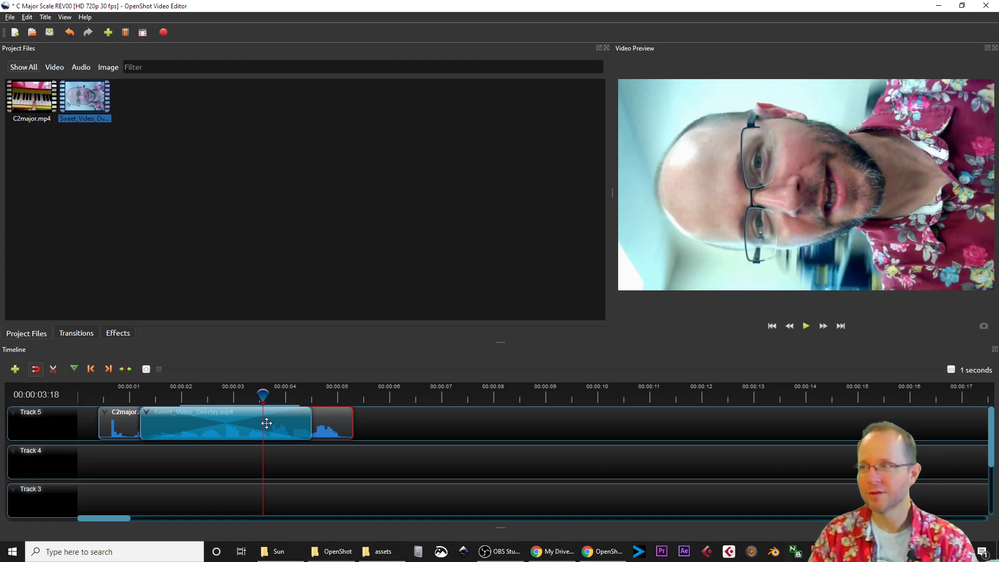
- Shorten the transition on Track 5 at both ends to span about 2.3 to 3.7 seconds, and play the timeline to check it
left_click_drag(311, 423, 213, 427)
left_click_drag(141, 427, 199, 427)
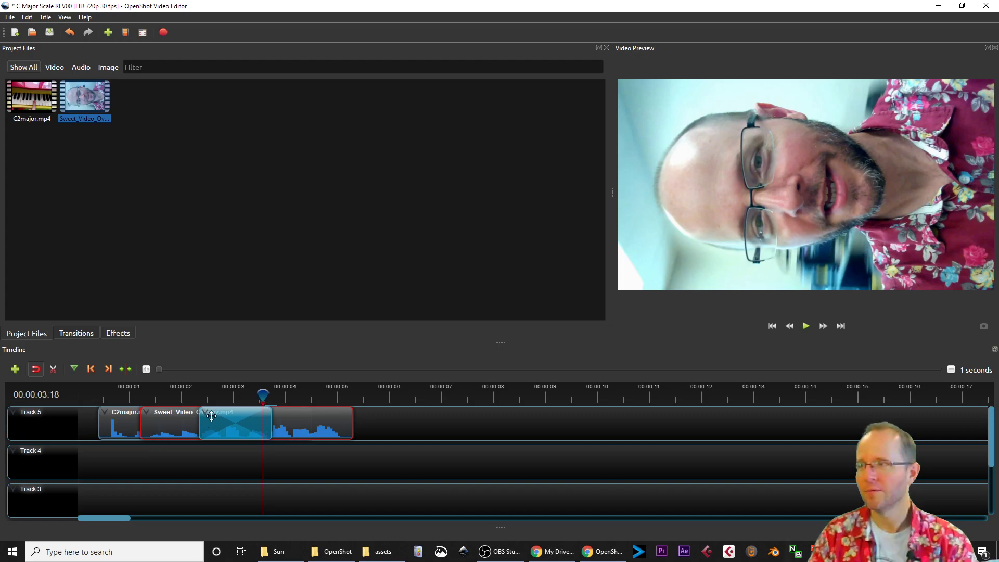
left_click(202, 399)
left_click(146, 398)
left_click(127, 399)
key("space")
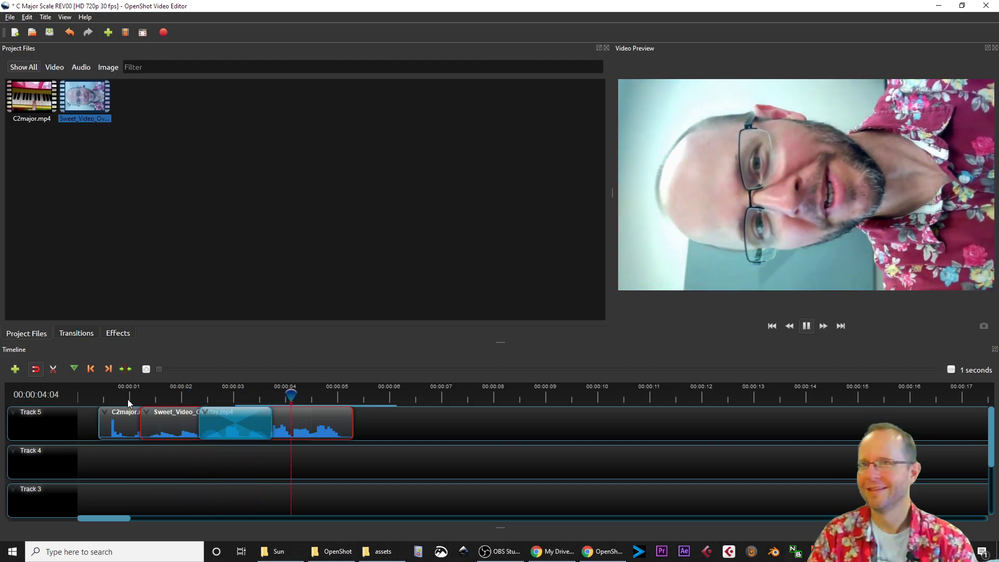
key("space")
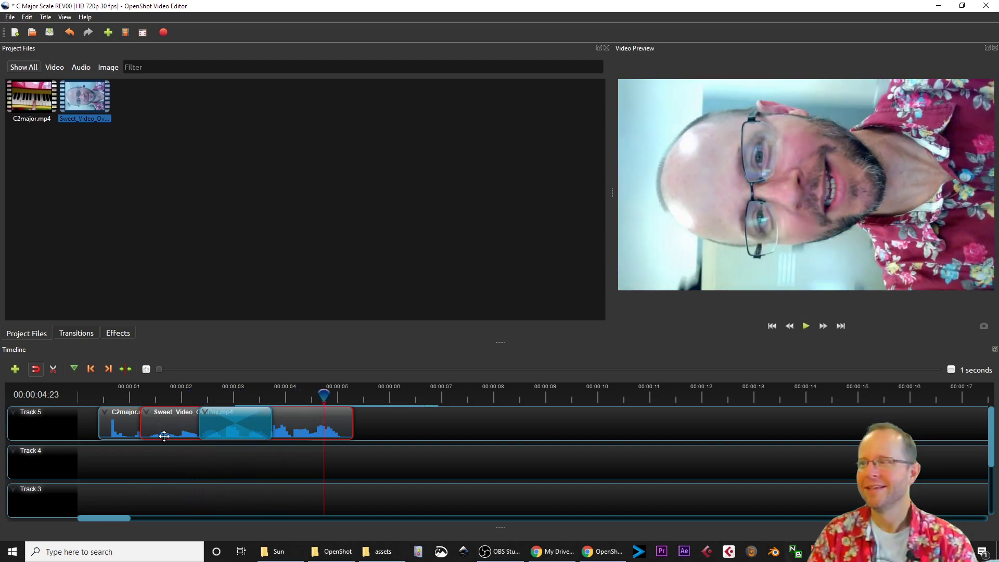
- Place C2major.mp4 on Track 4 and Sweet_Video_Overlay.mp4 on Track 5, both at the timeline start, and delete the leftover transition
left_click(211, 431)
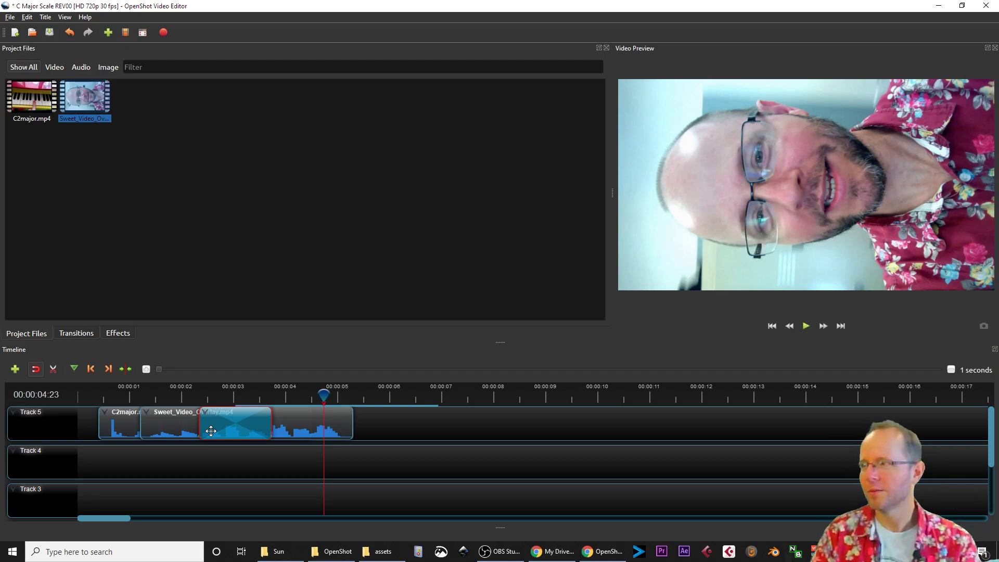
left_click_drag(125, 429, 104, 468)
left_click_drag(166, 427, 101, 424)
left_click(227, 429)
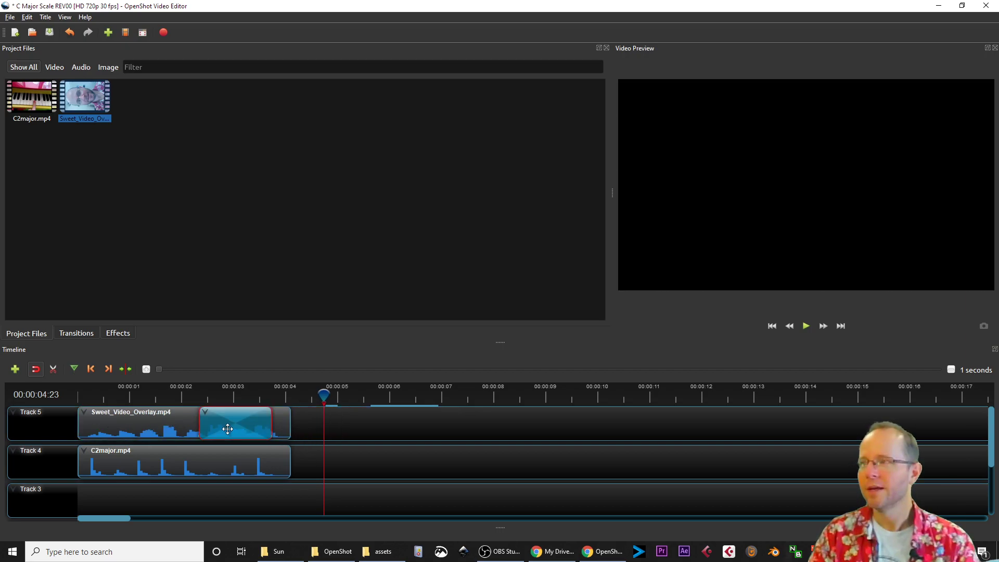
key("Delete")
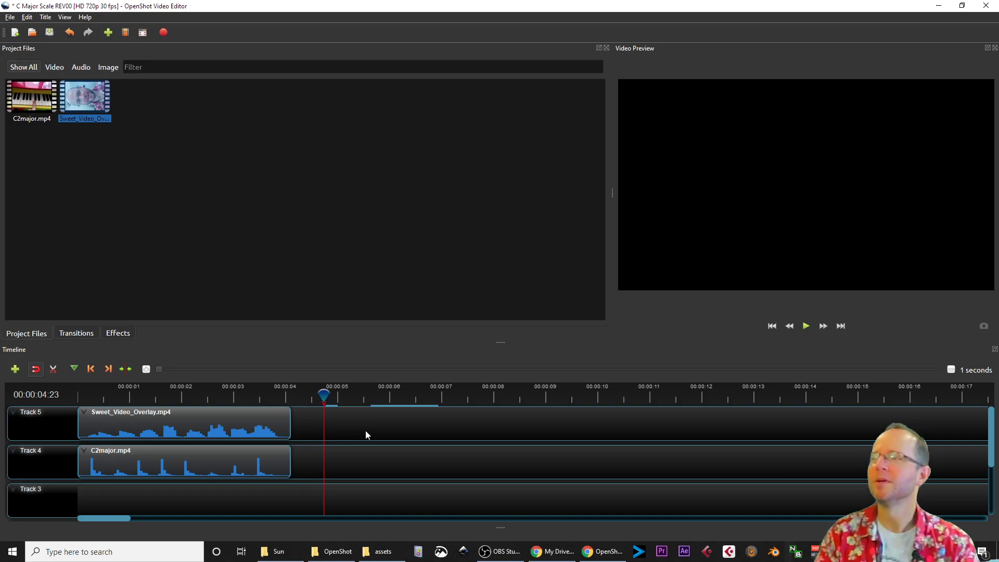
- Play the realigned clips from the timeline start to check which one covers the other
left_click_drag(323, 395, 76, 400)
key("space")
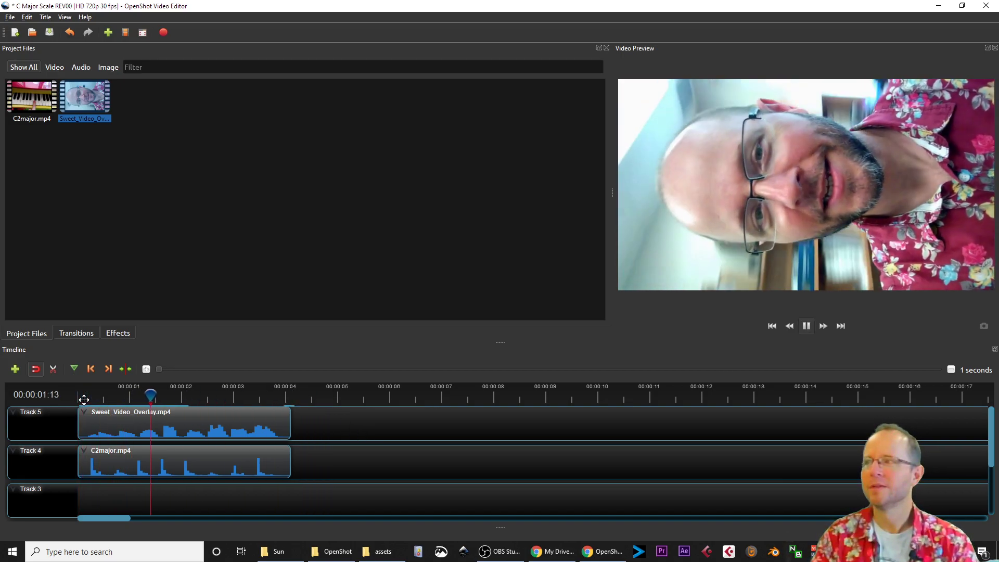
key("space")
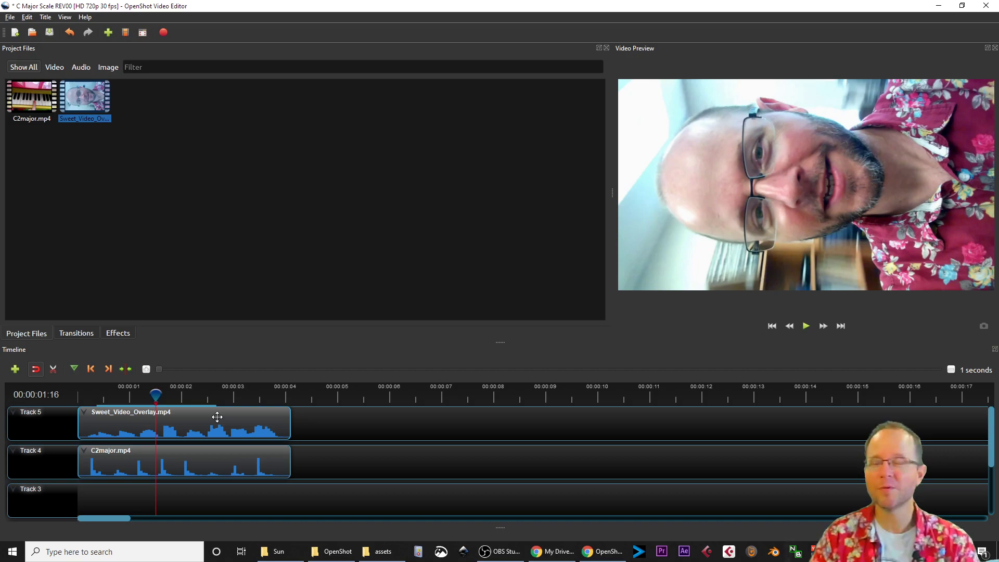
- Open the properties of the Sweet_Video_Overlay.mp4 clip on Track 5 and set its Rotation to 90
left_click(242, 420)
right_click(242, 422)
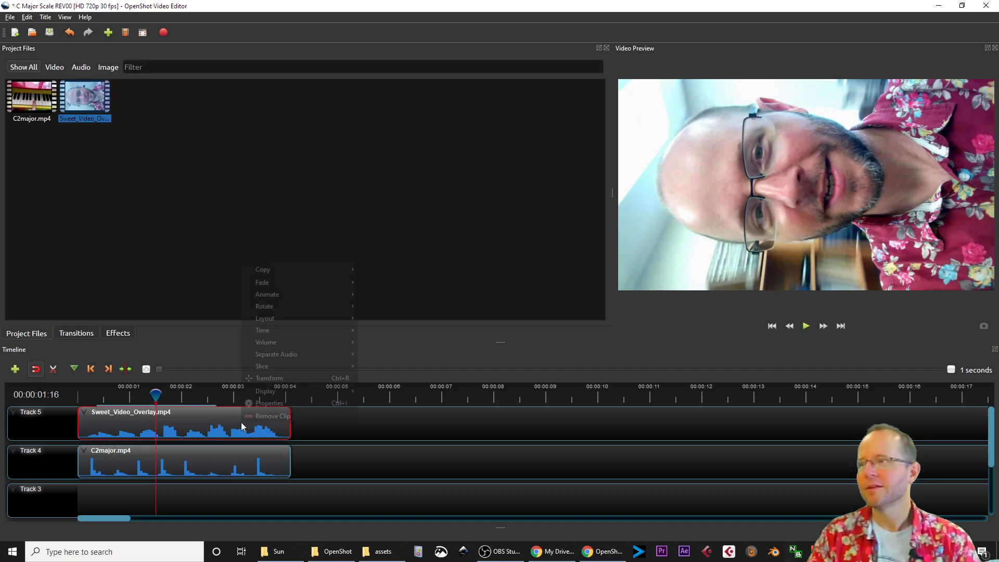
left_click(257, 404)
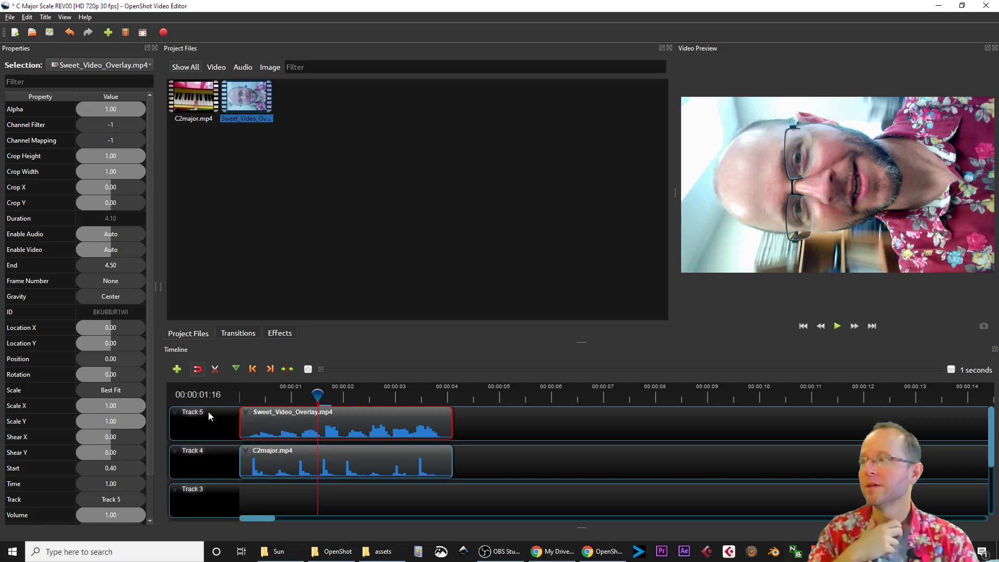
mouse_move(111, 375)
left_mouse_down()
mouse_move(123, 375)
mouse_move(114, 382)
left_mouse_up()
double_click(114, 379)
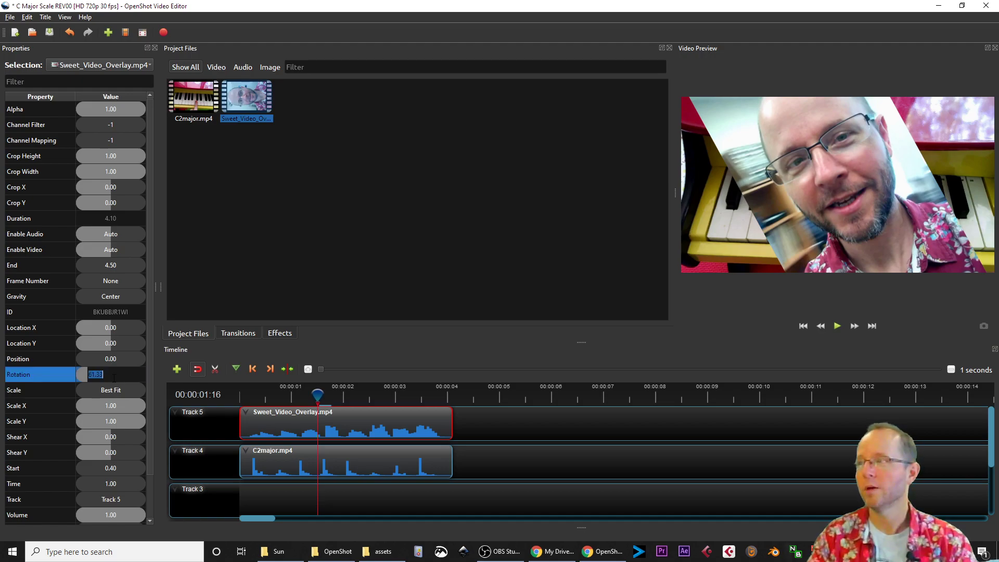
type("90")
key("Return")
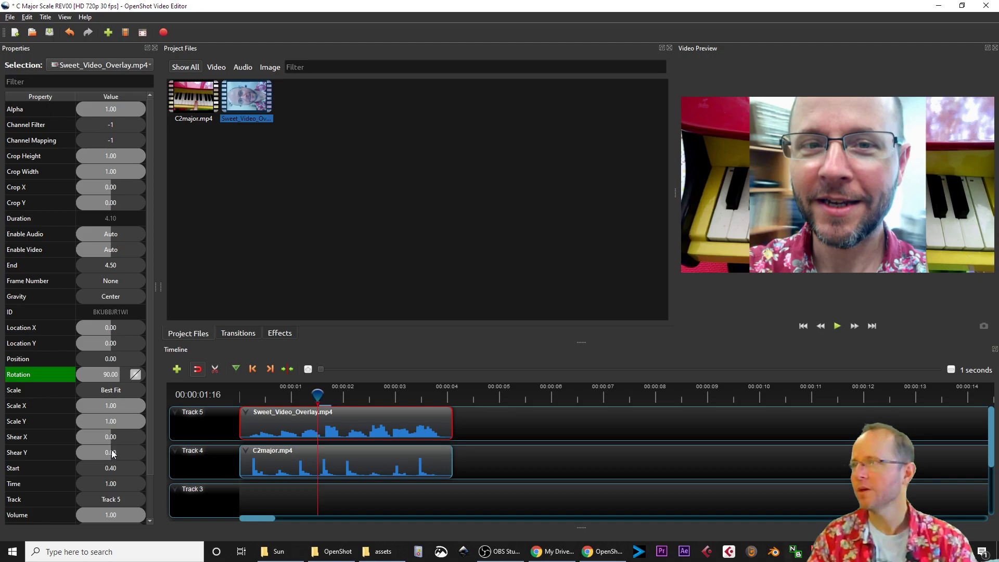
- Set the overlay clip's Location X to 0.30 and its Scale X and Scale Y to 0.33
left_click_drag(105, 328, 122, 332)
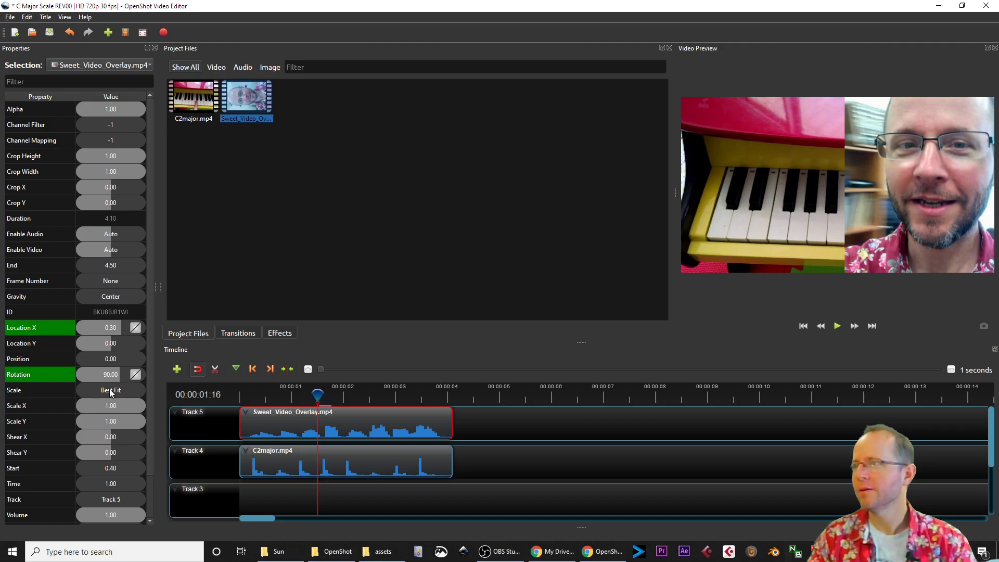
left_click(111, 410)
left_click_drag(108, 408, 99, 422)
left_click(111, 420)
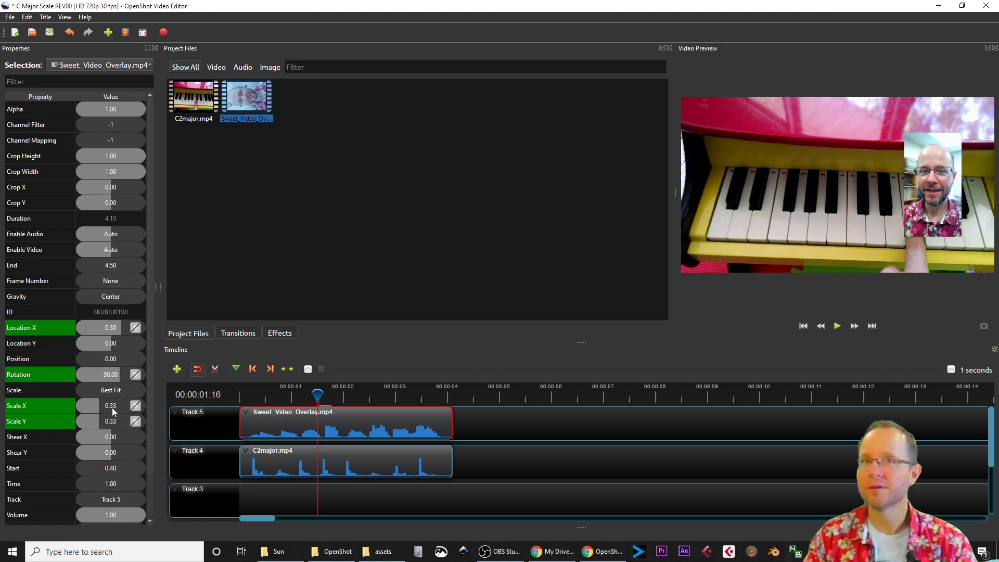
- Set the Sweet_Video_Overlay.mp4 clip's Scale X and Scale Y to 0.40
double_click(111, 407)
type(".4")
double_click(108, 421)
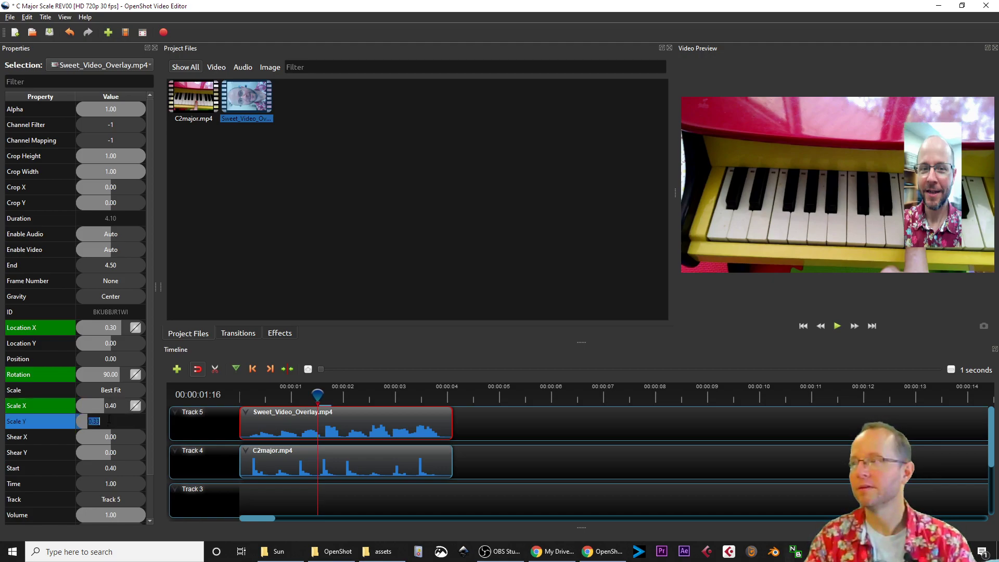
type(".4")
key("Return")
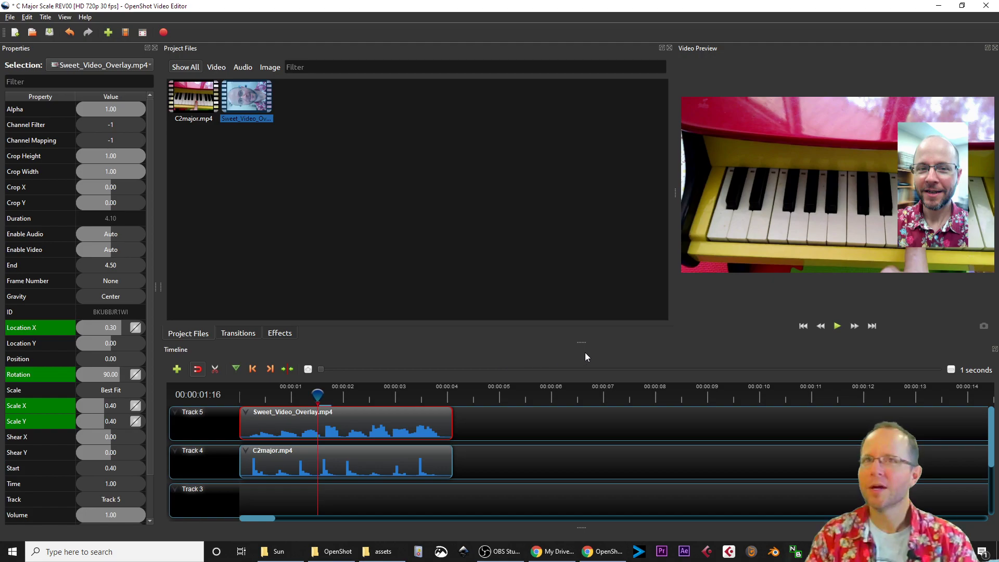
- Play the timeline from near its start to check how the overlay clip animates over the piano
key("space")
left_click(319, 397)
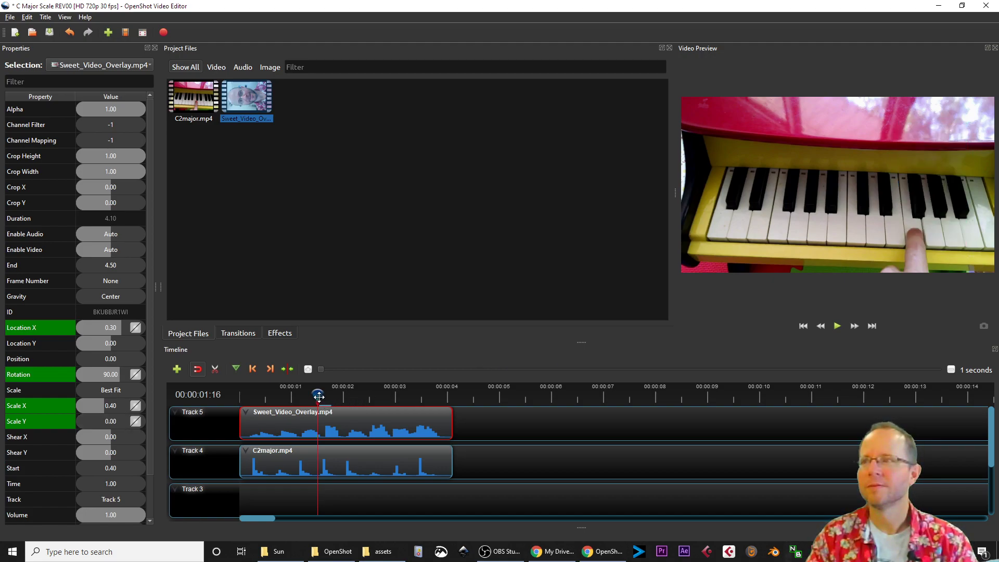
key("space")
key("space")
left_click_drag(345, 397, 241, 397)
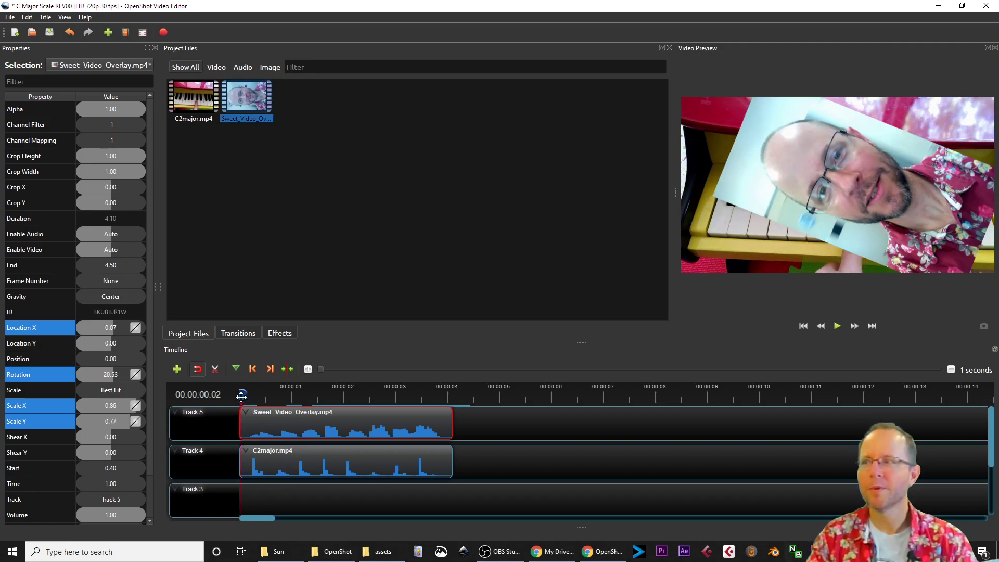
key("space")
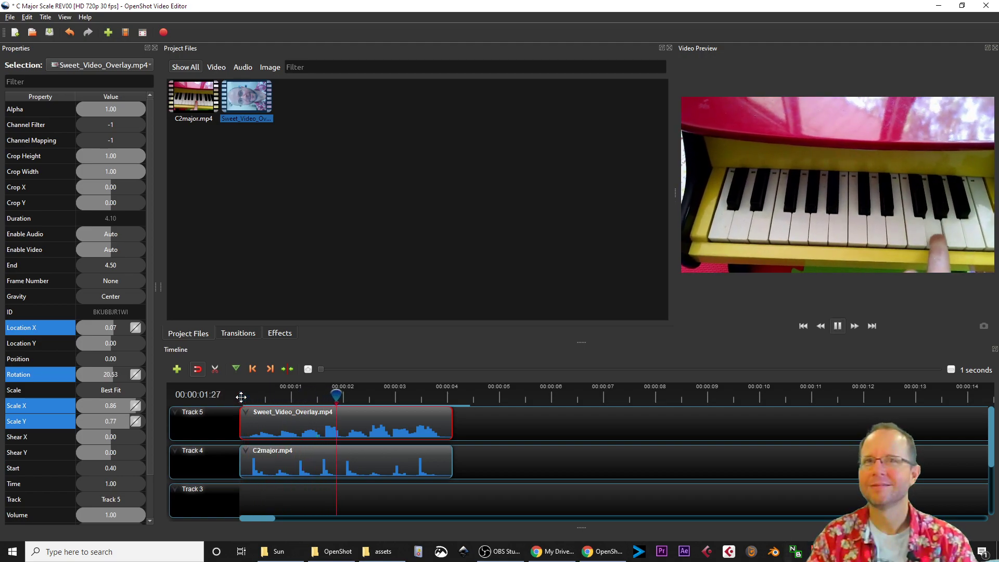
key("space")
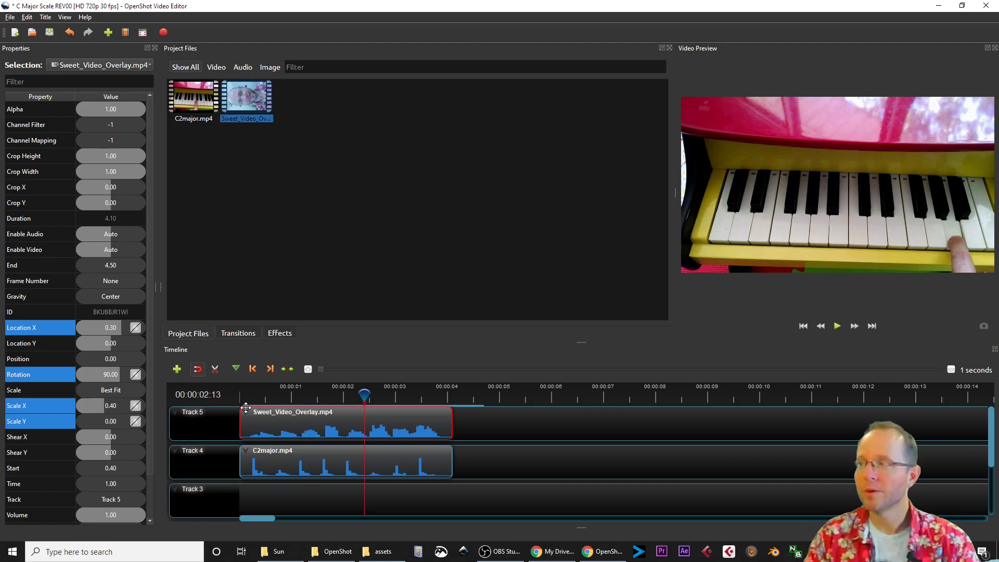
- Move the playhead to the overlay's keyframe at 00:00:01:16 and compare its property values on the neighbouring frames
left_click(362, 395)
left_click_drag(362, 395, 328, 406)
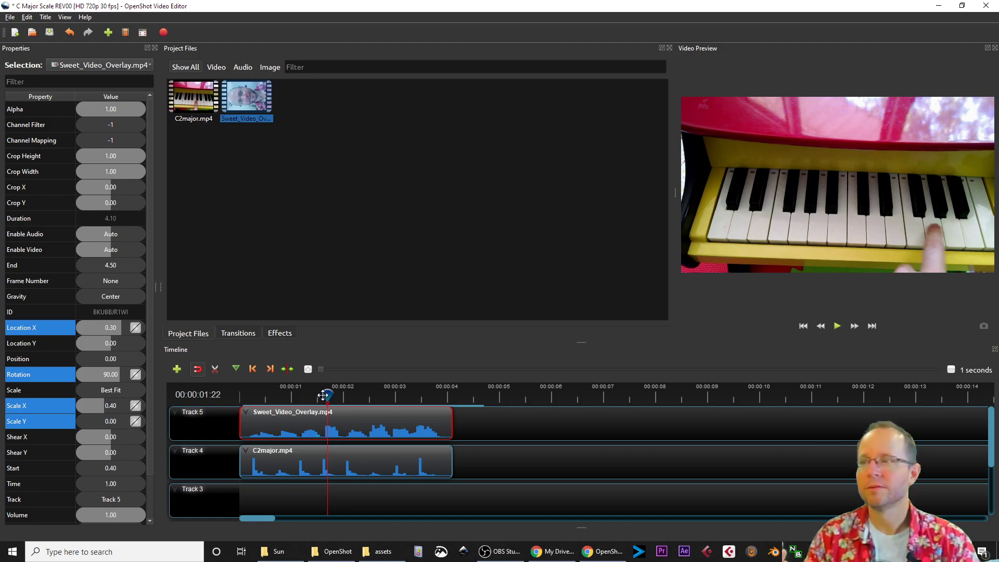
left_click(322, 394)
mouse_move(322, 395)
left_mouse_down()
mouse_move(310, 394)
mouse_move(317, 399)
left_mouse_up()
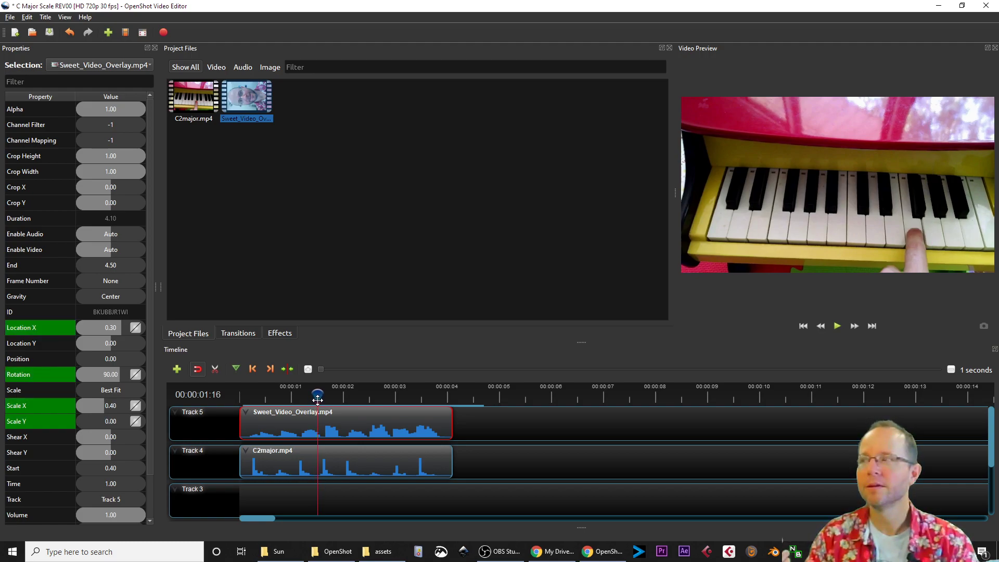
left_click_drag(317, 399, 319, 400)
key("Left")
key("Left")
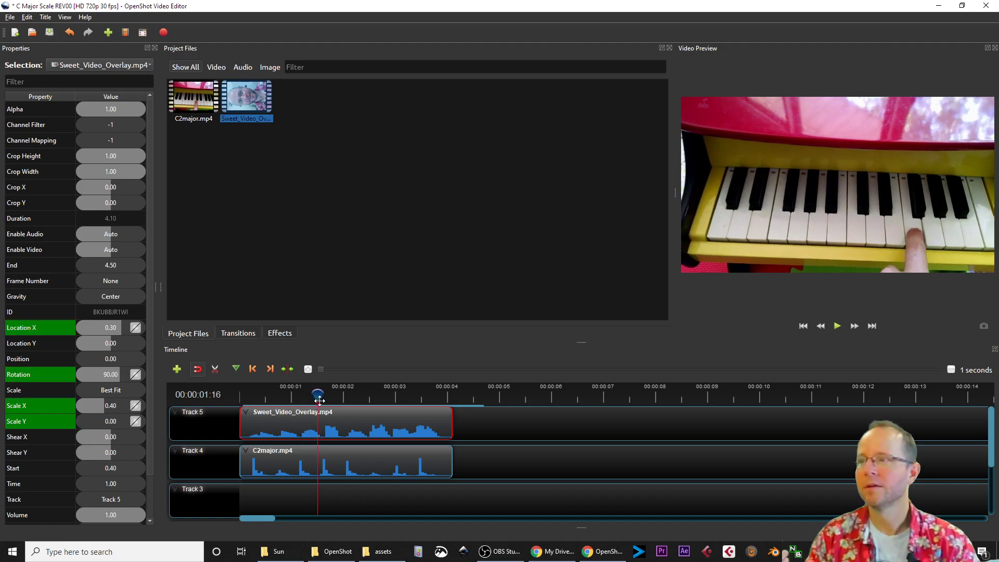
key("Left")
key("Left")
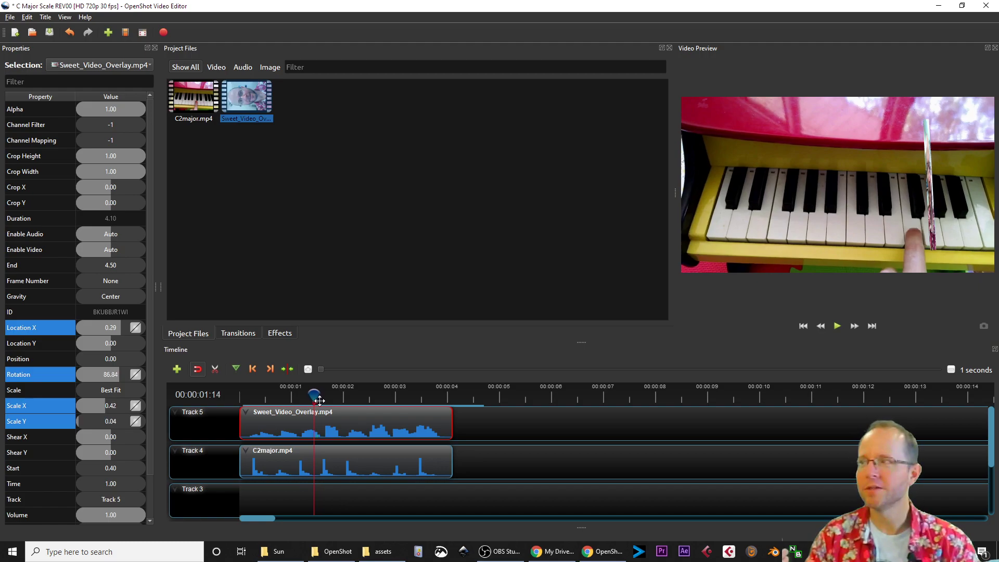
key("Right")
key("Right")
key("Right")
key("Right")
key("Right")
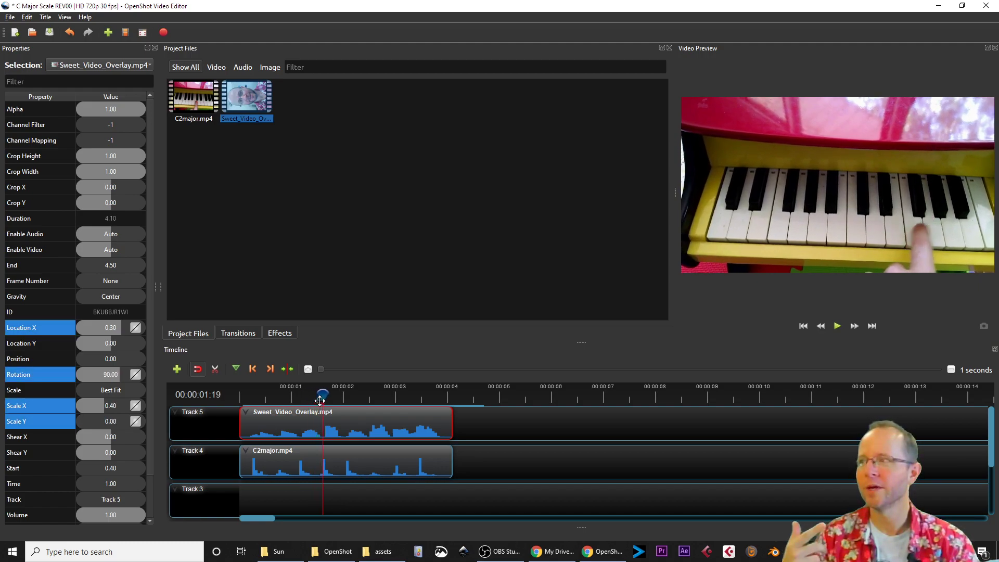
key("Left")
key("Left")
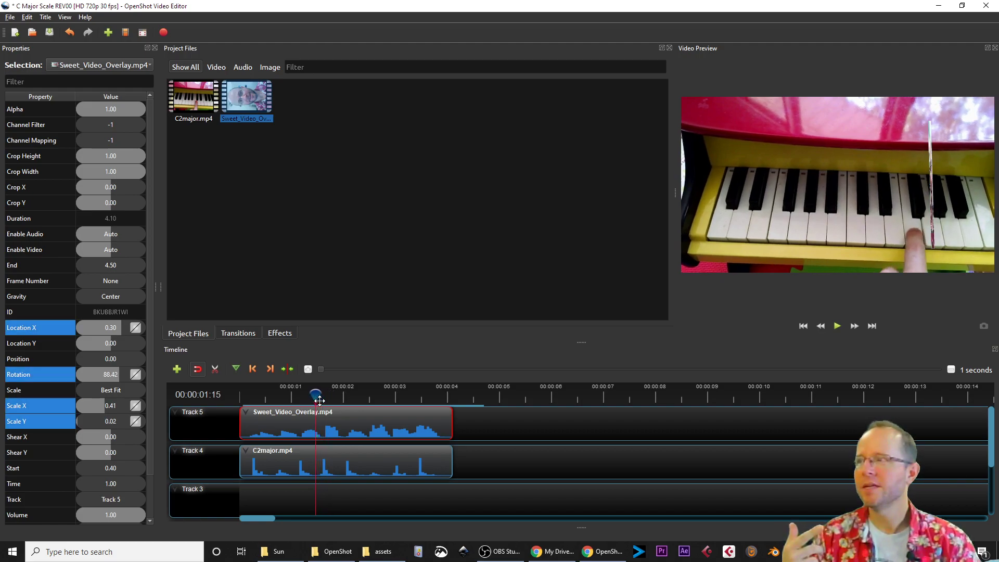
key("Left")
key("Left")
key("Left")
key("Left")
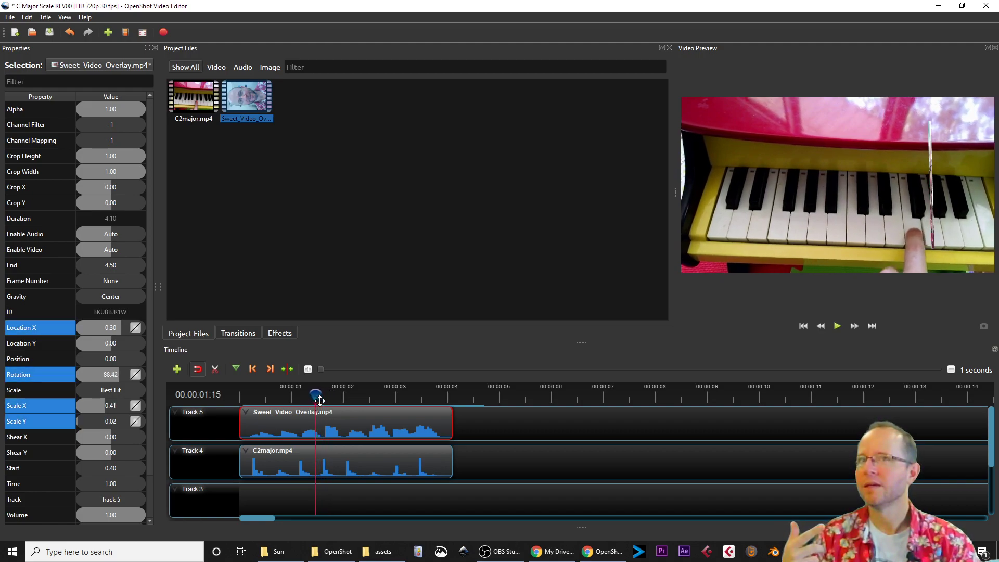
key("Right")
key("Right")
key("Right")
key("Right")
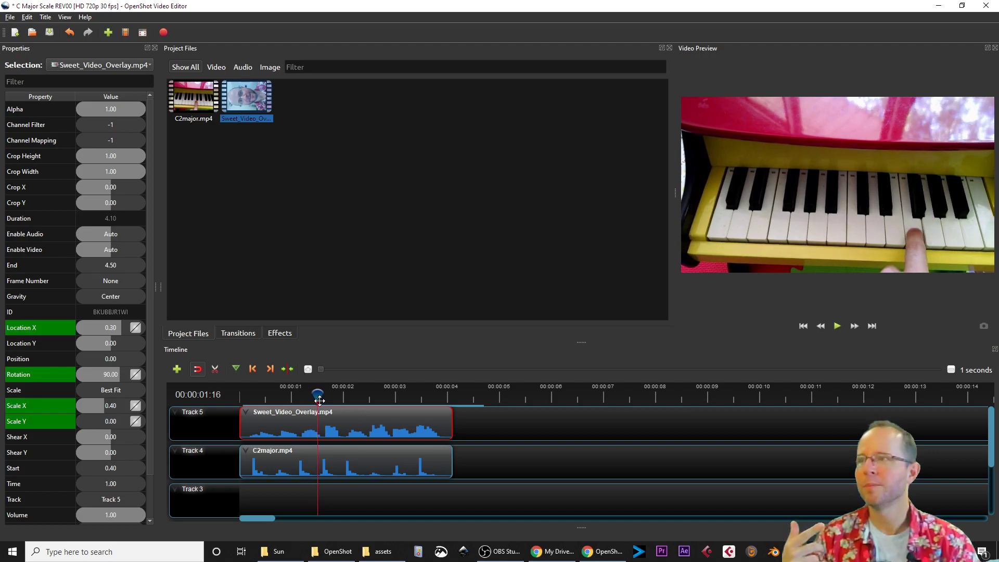
- Step backward frame by frame from the keyframe to 00:00:00:01, watching the overlay's Location X, Rotation and Scale values
key("Left")
key("Left")
key("Left")
key("Left")
key("Left")
key("Left")
key("Left")
key("Left")
key("Left")
key("Left")
key("Left")
key("Left")
key("Left")
key("Left")
key("Left")
key("Left")
key("Left")
key("Left")
key("Left")
key("Left")
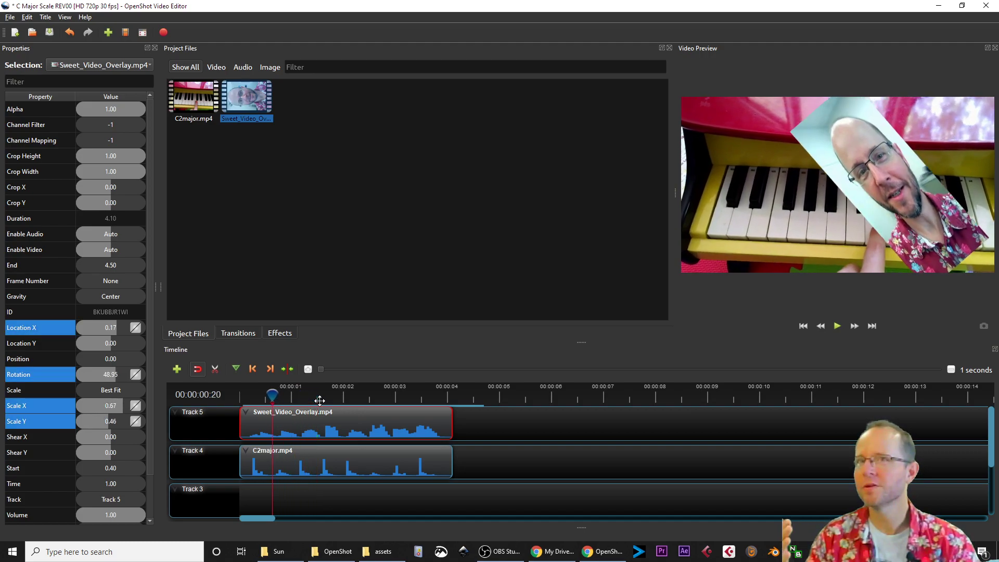
key("Left")
key("Left")
key("Left")
key("Left")
key("Left")
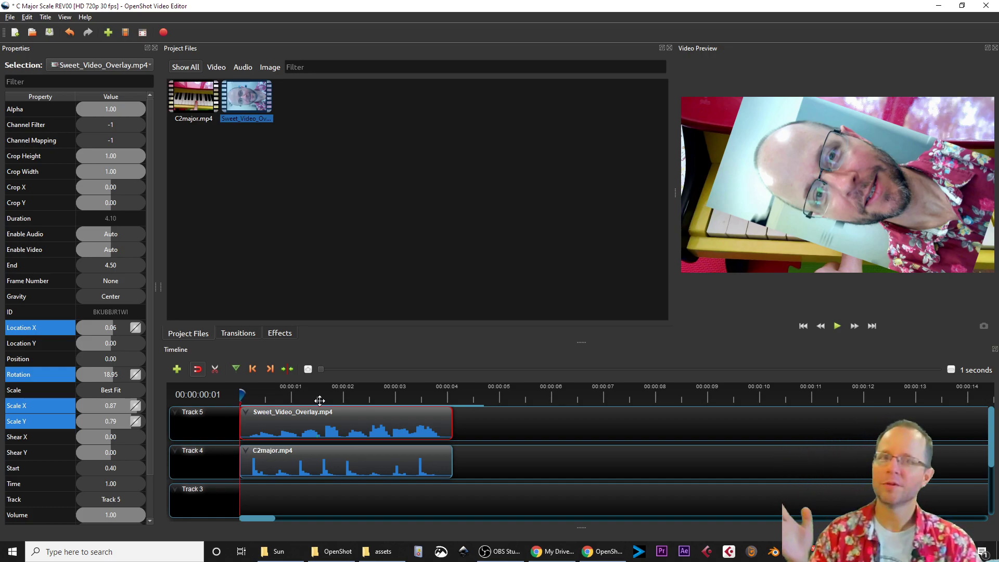
- Step forward frame by frame to the keyframe at 00:00:01:16, watching how the overlay rotates and shrinks
key("Right")
key("Right")
key("Right")
key("Right")
key("Right")
key("Right")
key("Right")
key("Right")
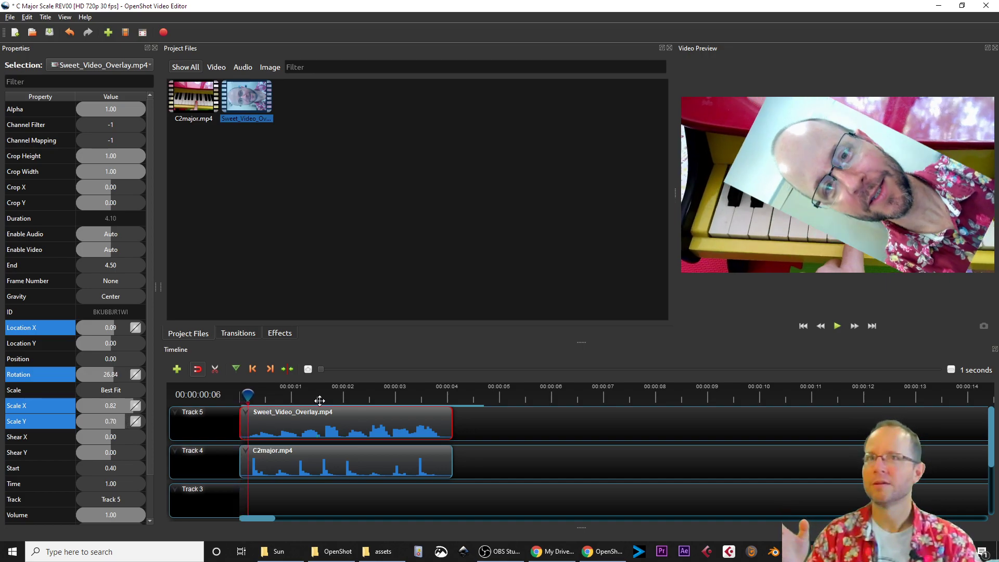
key("Right")
key("Right")
key("Right")
key("Right")
key("Right")
key("Right")
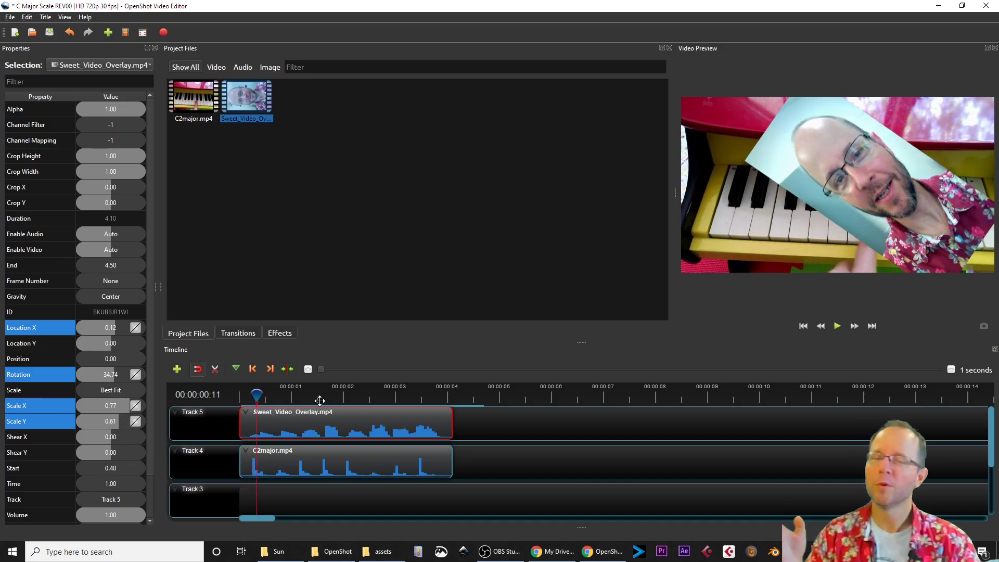
key("Right")
key("Right")
key("Right")
key("Right")
key("Right")
key("Right")
key("Right")
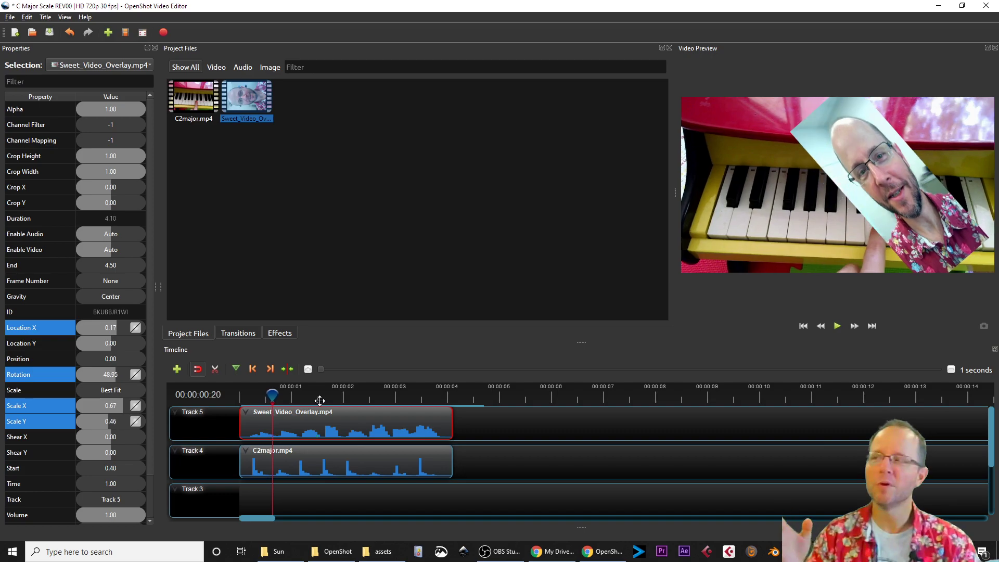
key("Right")
key("Right")
key("Right")
key("Right")
key("Right")
key("Right")
key("Right")
key("Right")
key("Right")
key("Right")
key("Right")
key("Right")
key("Right")
key("Right")
key("Right")
key("Right")
key("Right")
key("Right")
key("Right")
key("Right")
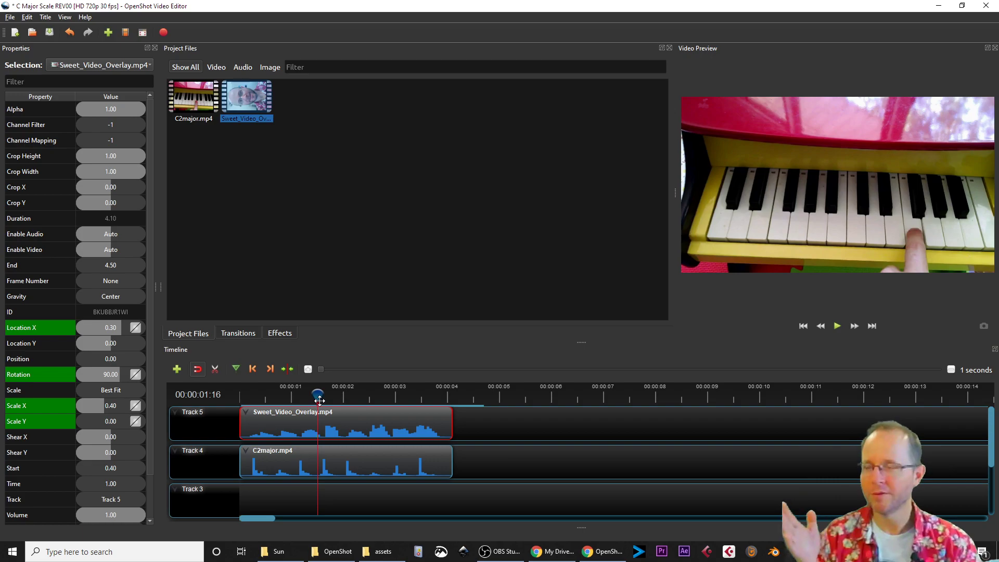
- Step back to 00:00:00:19 and return to the 00:00:01:16 keyframe to review the overlay's interpolated values again
key("Left")
key("Left")
key("Left")
key("Left")
key("Left")
key("Left")
key("Left")
key("Left")
key("Left")
key("Left")
key("Left")
key("Left")
key("Left")
key("Left")
key("Left")
key("Left")
key("Left")
key("Left")
key("Left")
key("Left")
key("Left")
key("Left")
key("Left")
key("Left")
key("Left")
key("Left")
key("Left")
key("Left")
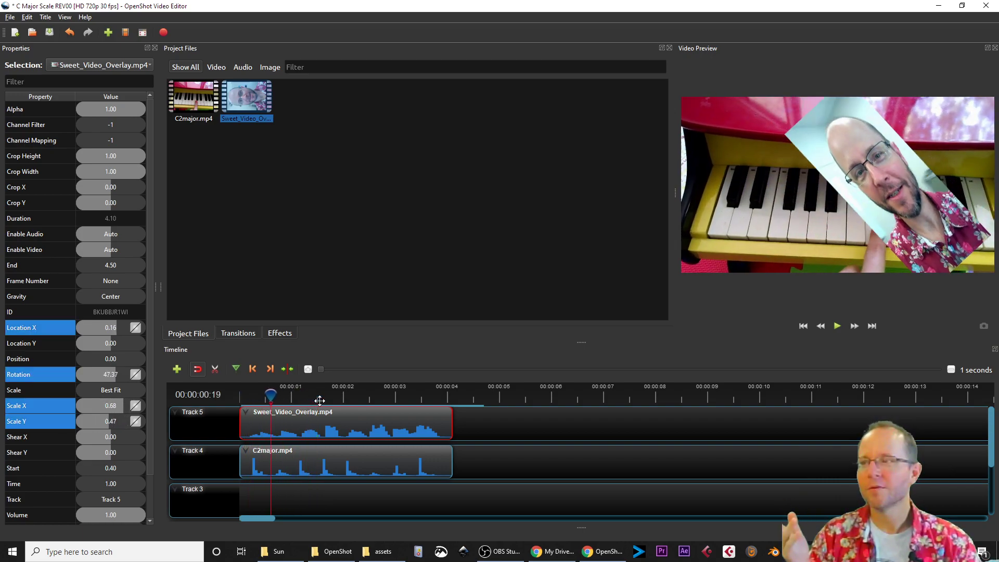
key("Right")
key("Right")
key("Right")
key("Right")
key("Right")
key("Right")
key("Right")
key("Right")
key("Right")
key("Right")
key("Right")
key("Right")
key("Right")
key("Right")
key("Right")
key("Right")
key("Right")
key("Right")
key("Right")
key("Right")
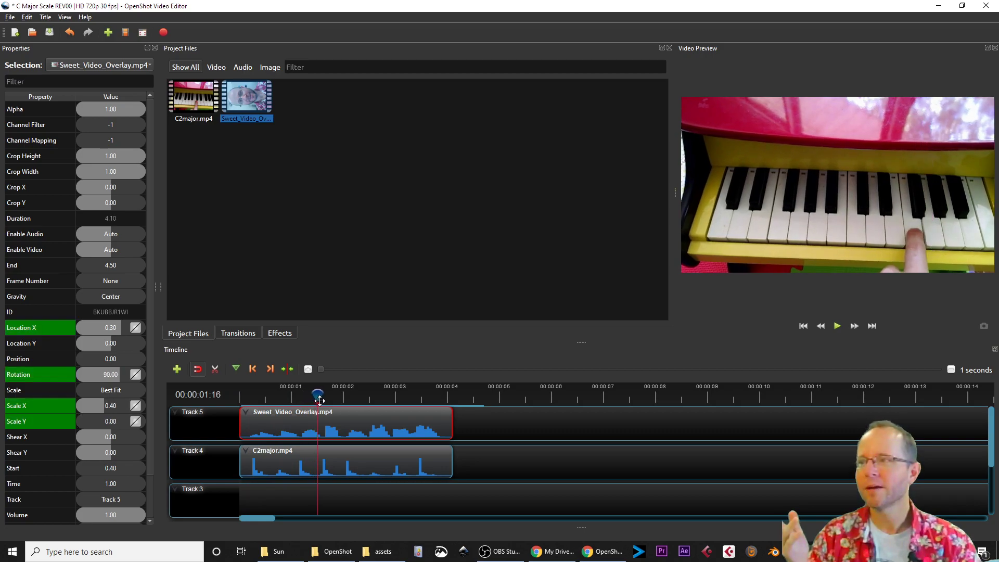
- Set the overlay clip's Scale X and Scale Y to 1.00 at the 00:00:01:16 keyframe
double_click(107, 408)
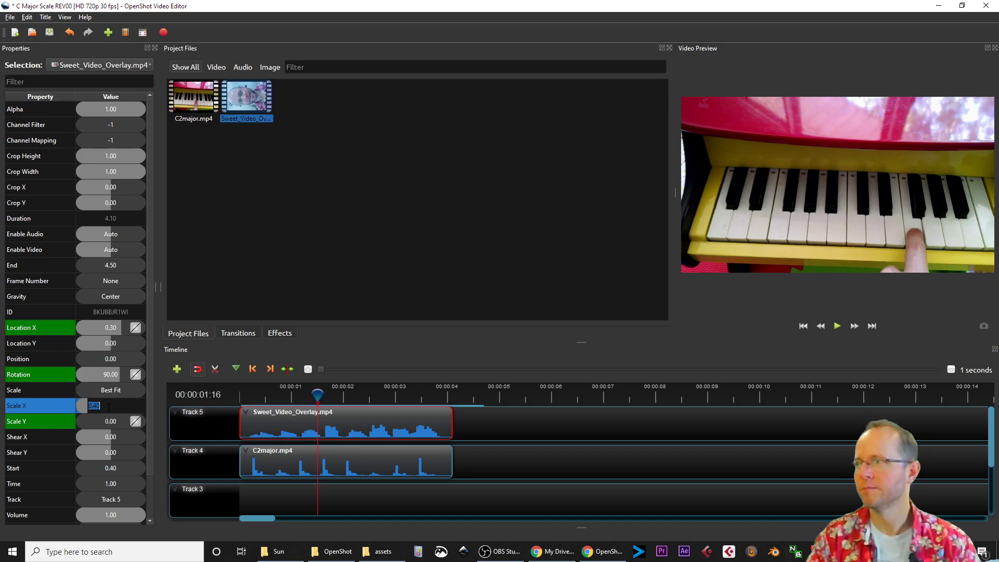
type("1")
key("Return")
double_click(104, 420)
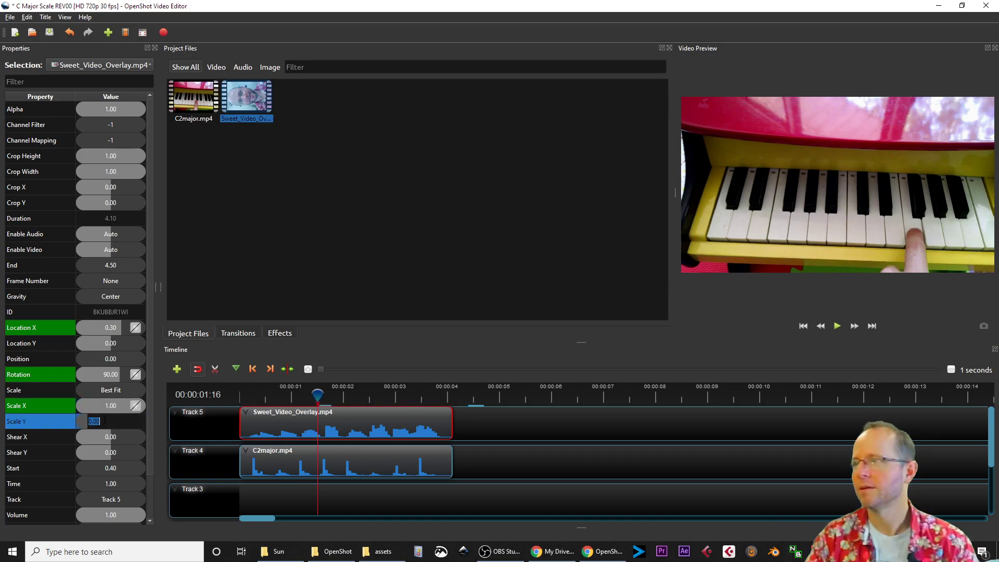
key("Return")
double_click(104, 420)
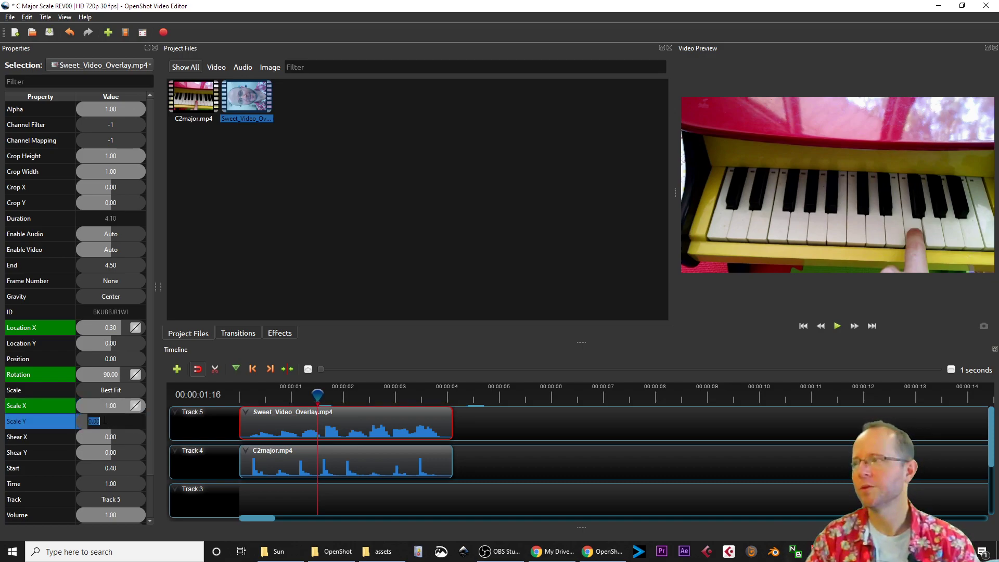
type("1")
key("Return")
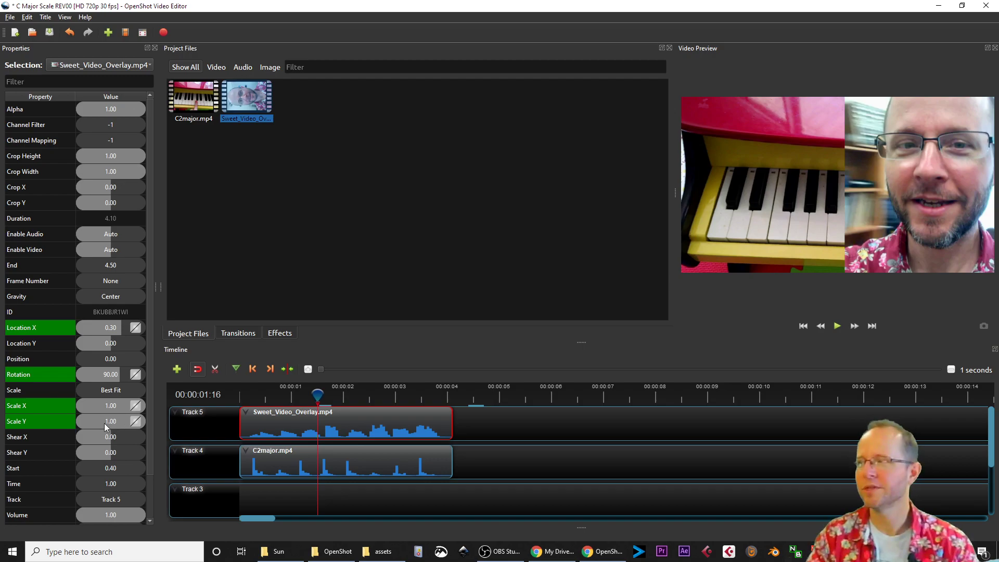
- Remove the overlay clip's Scale Y keyframe at 00:00:01:16
right_click(42, 423)
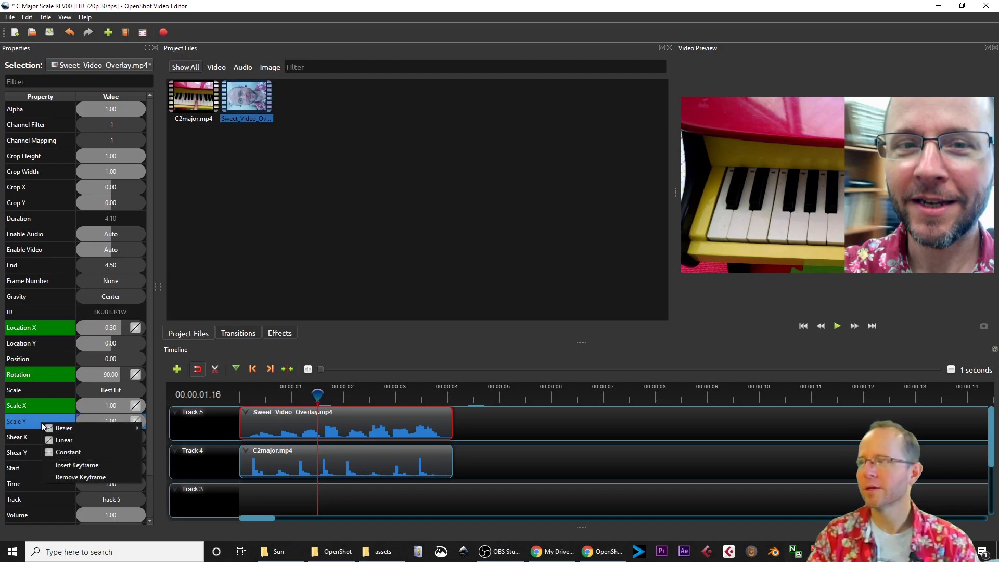
left_click(76, 478)
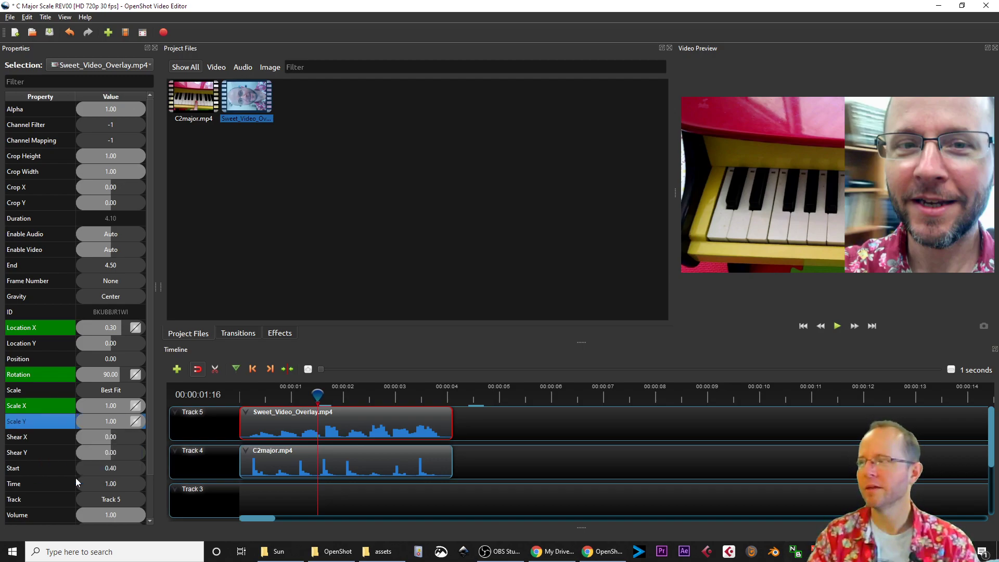
- Remove the overlay clip's Scale X, Rotation and Location X keyframes at 00:00:01:16
left_click(44, 403)
right_click(55, 403)
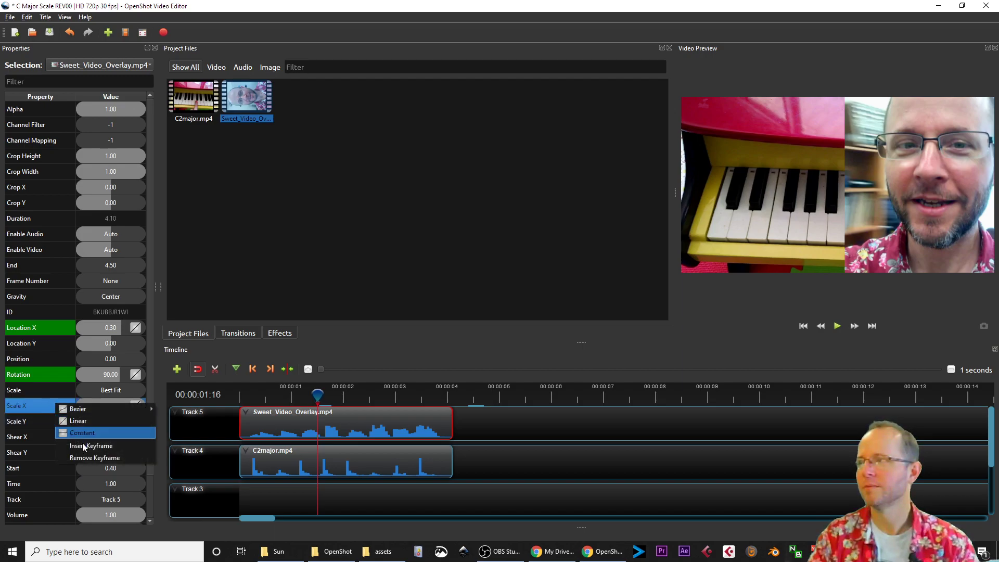
left_click(85, 460)
left_click(57, 373)
right_click(58, 373)
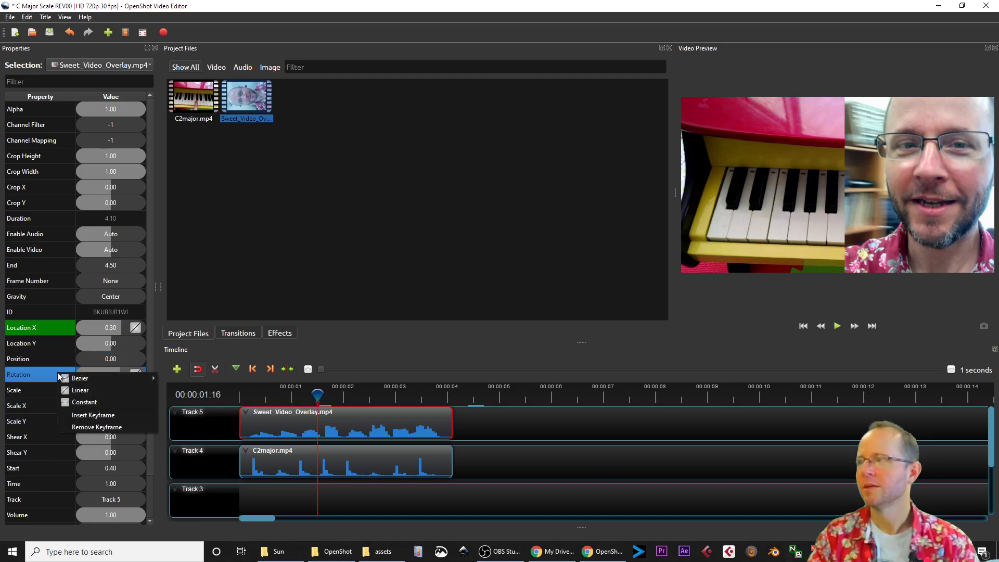
left_click(86, 428)
left_click(51, 326)
right_click(51, 326)
left_click(88, 387)
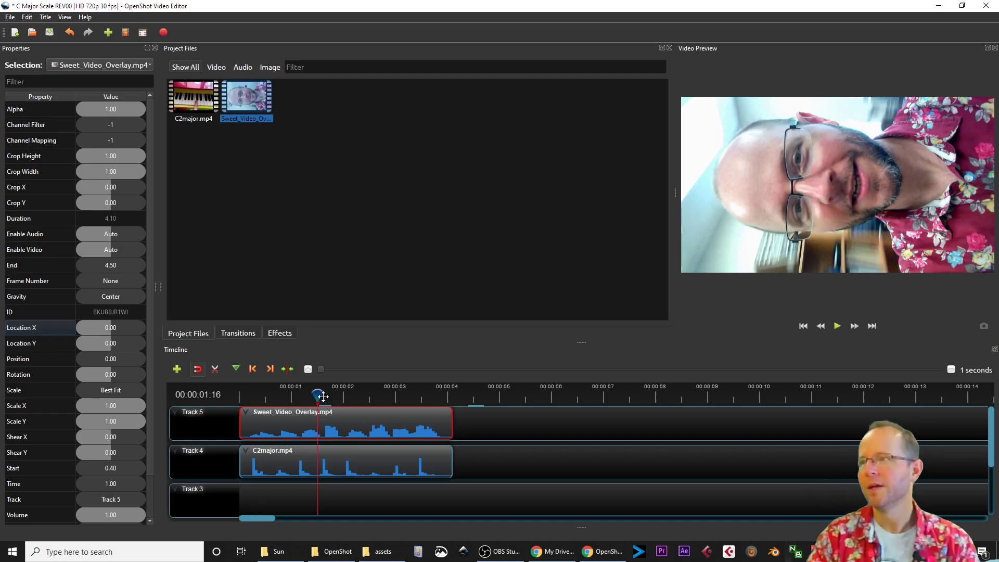
- Return the playhead to the start of the timeline and rotate the overlay clip 90 degrees to the right
left_click_drag(318, 396, 241, 399)
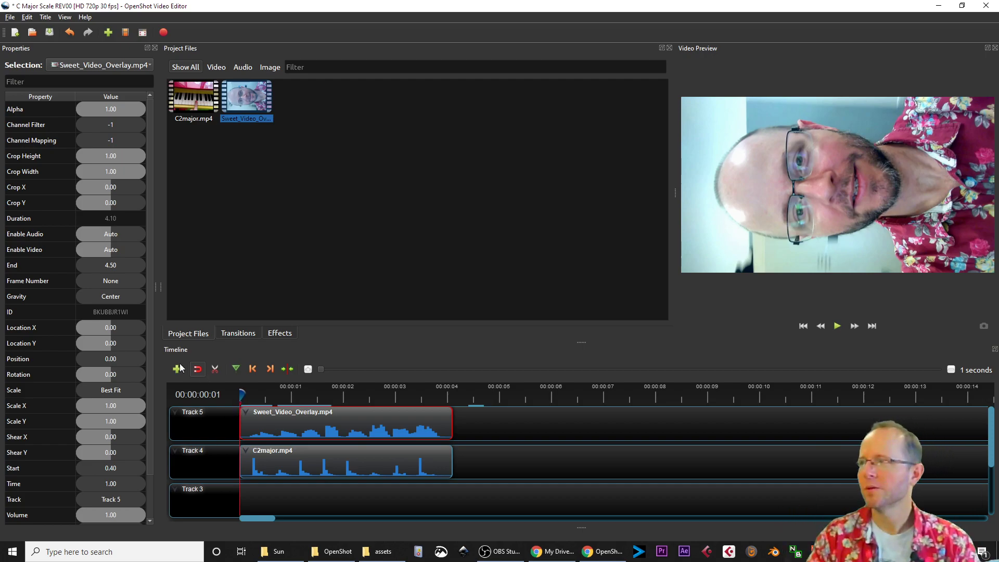
right_click(288, 425)
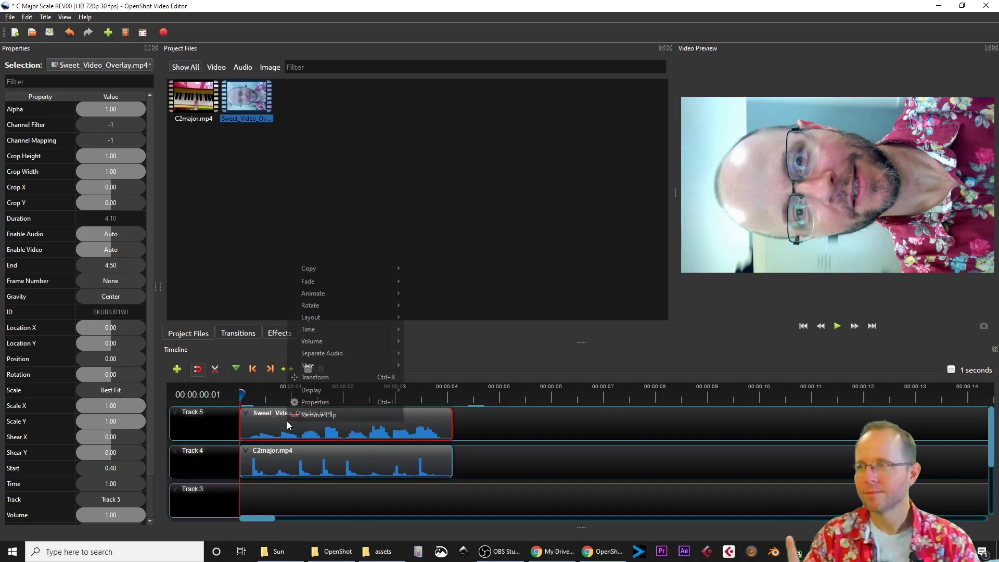
mouse_move(332, 307)
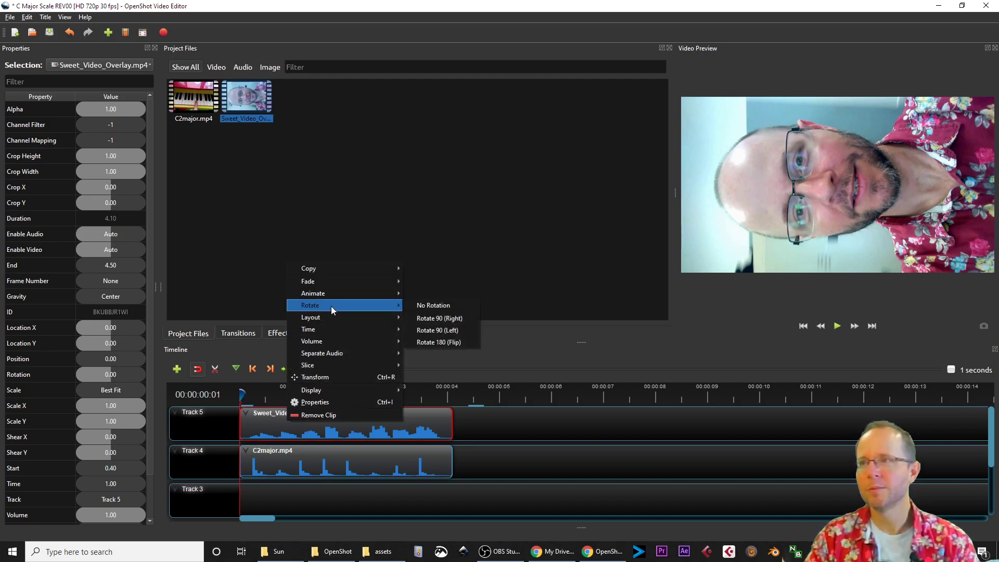
right_click(262, 431)
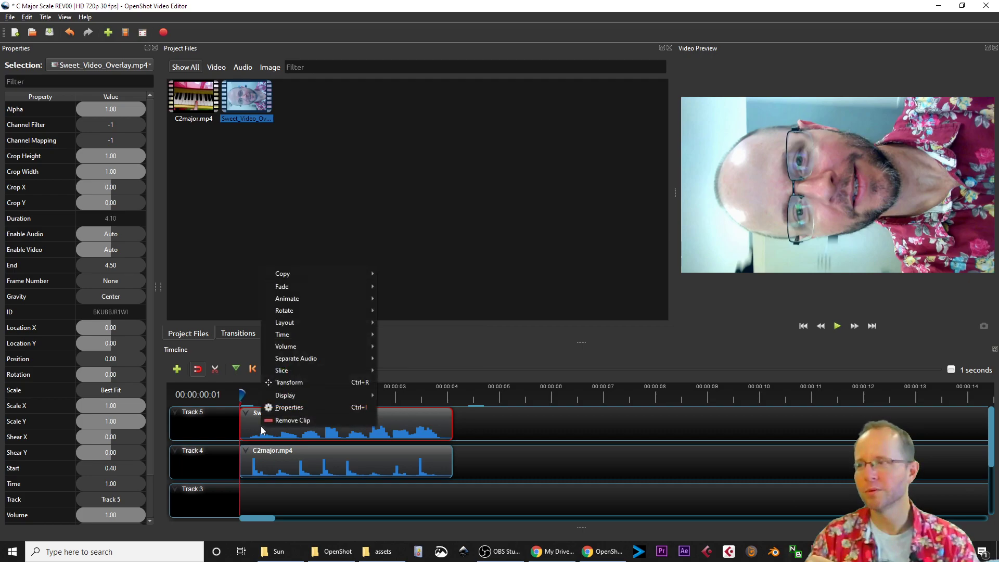
left_click(507, 419)
right_click(405, 426)
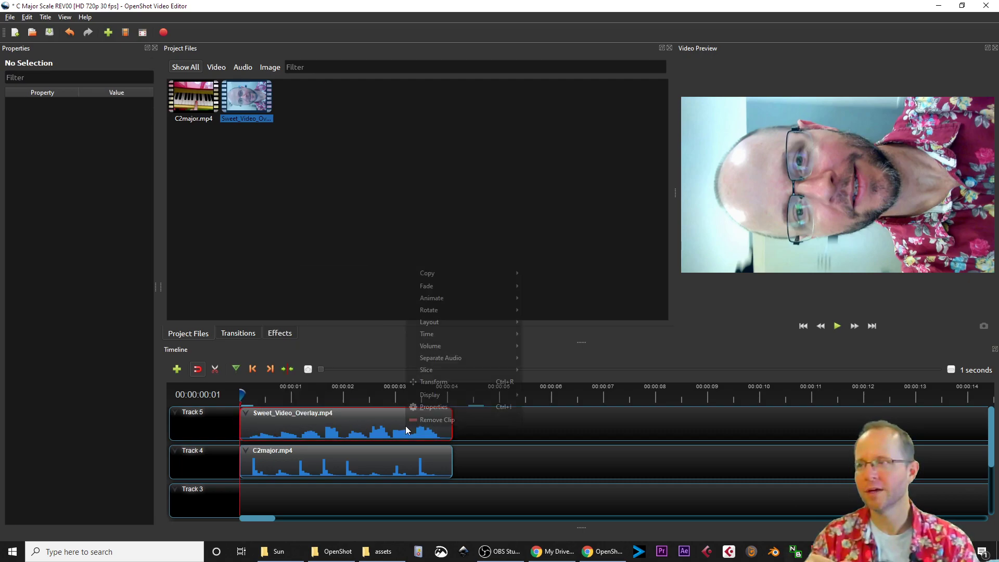
mouse_move(495, 311)
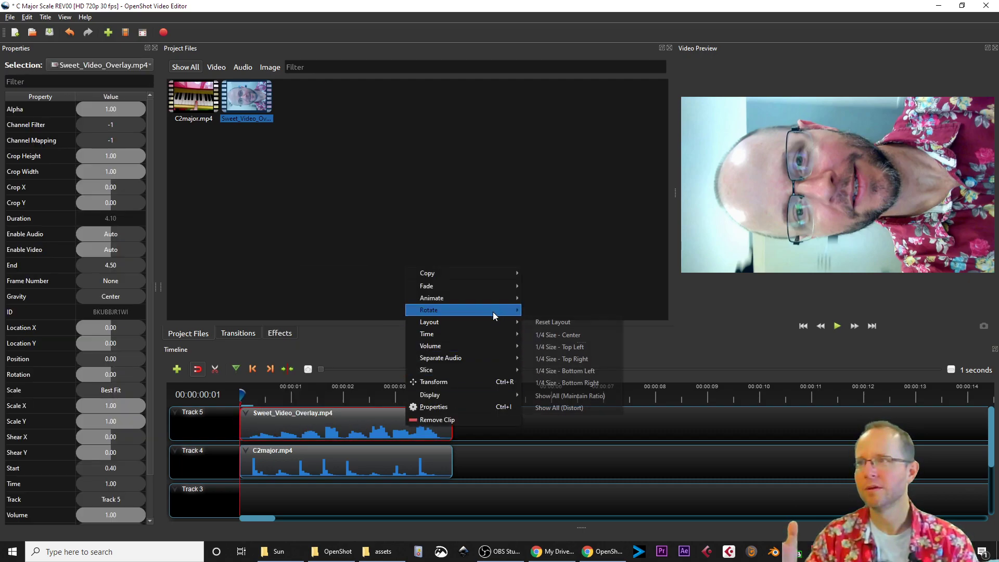
left_click(557, 323)
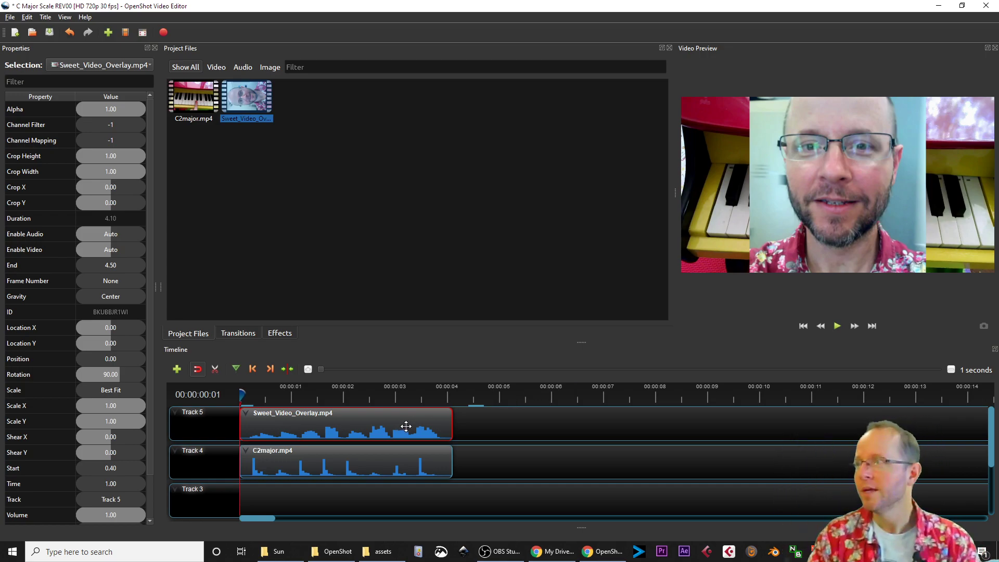
- Set the overlay clip's Location X to 0.33 and its Scale X and Scale Y to 0.50 at the first frame
left_click_drag(106, 327, 124, 326)
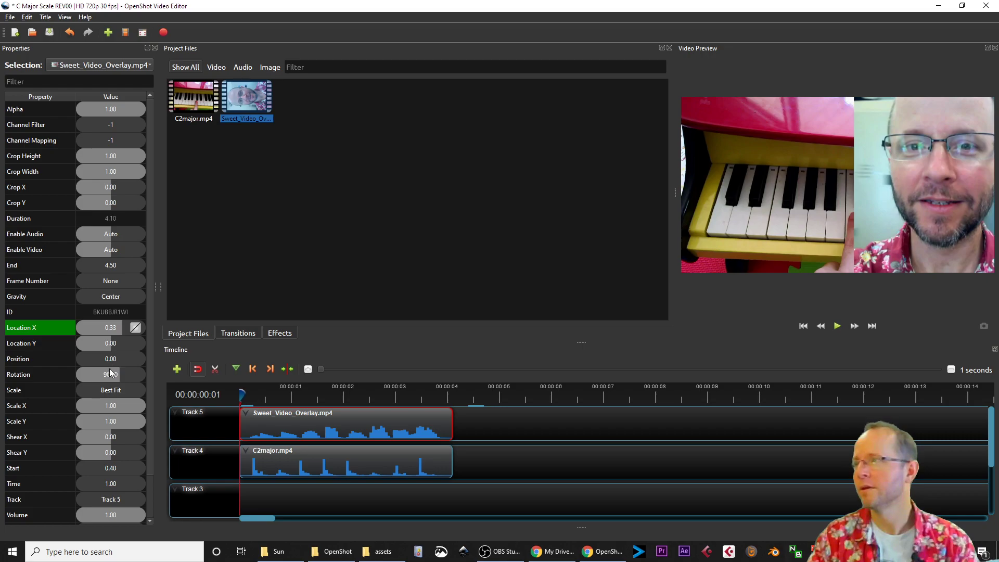
left_click_drag(112, 404, 105, 407)
double_click(113, 406)
type(".5")
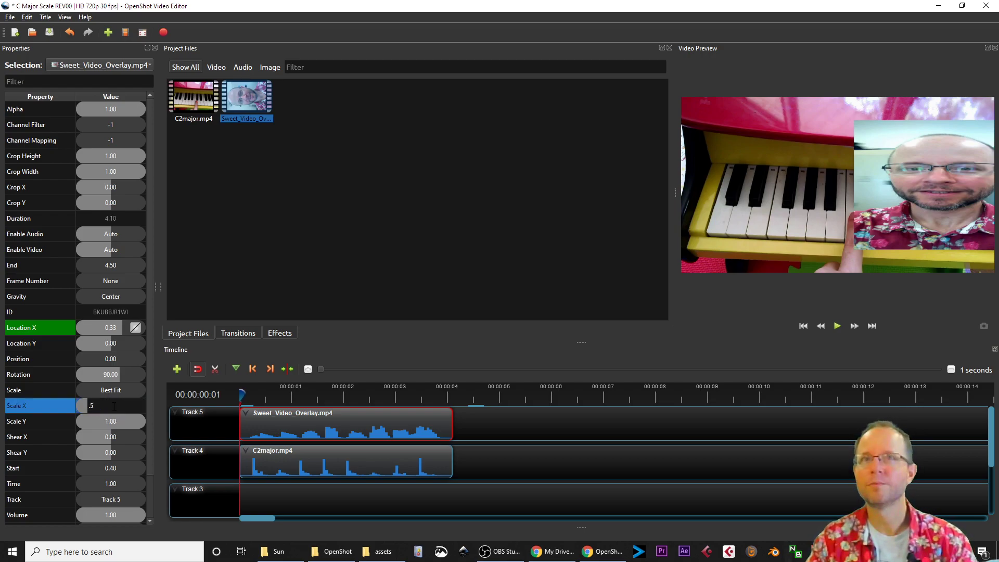
key("Return")
double_click(116, 416)
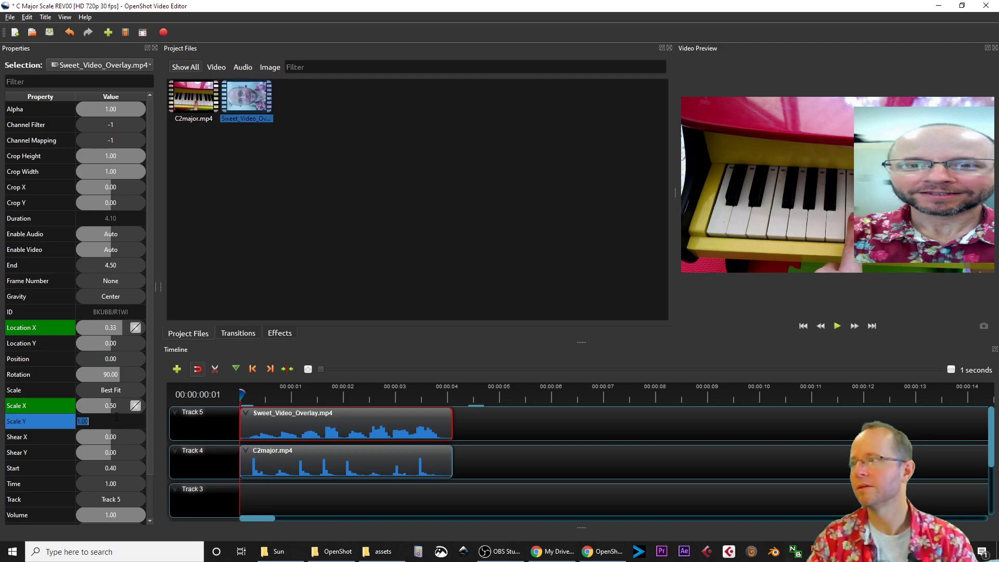
type(".5")
key("Return")
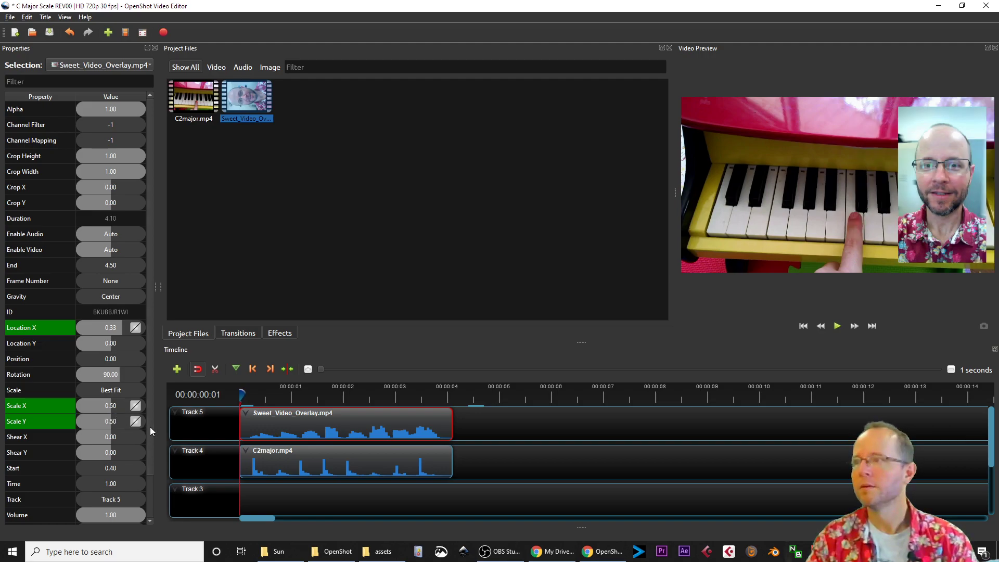
- Play the timeline from the start to about 00:00:02:07 to check the overlay, and save the project
key("space")
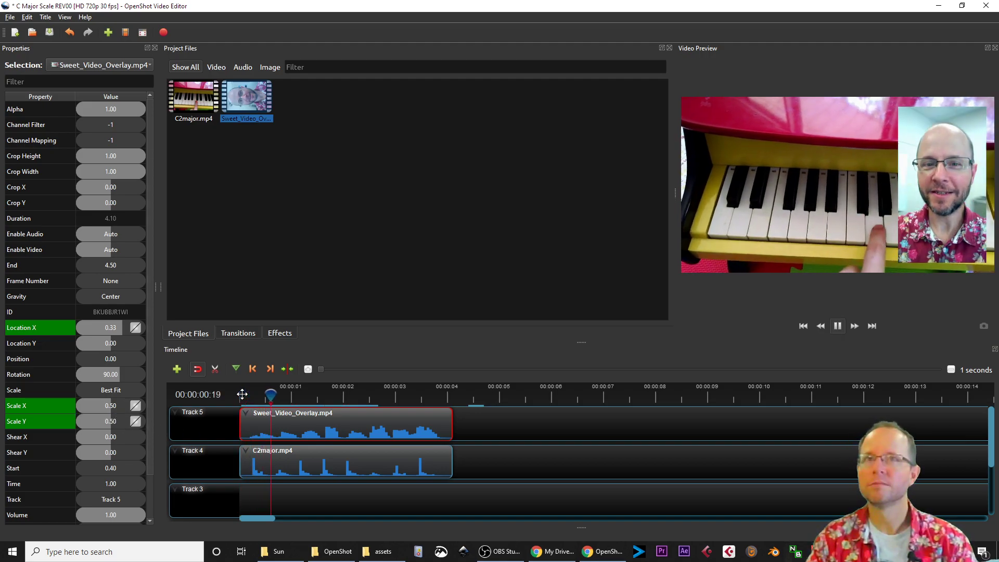
key("space")
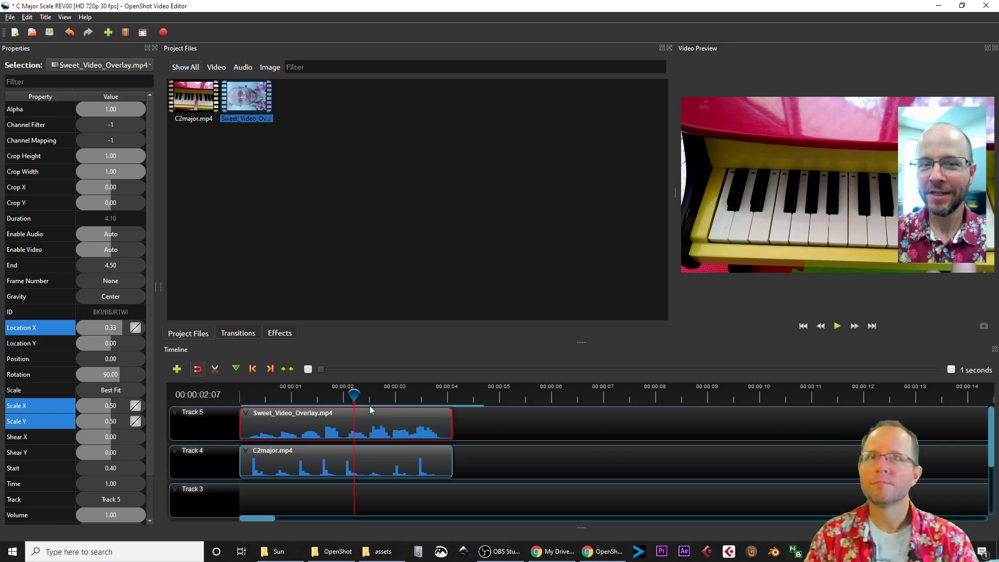
key("ctrl+s")
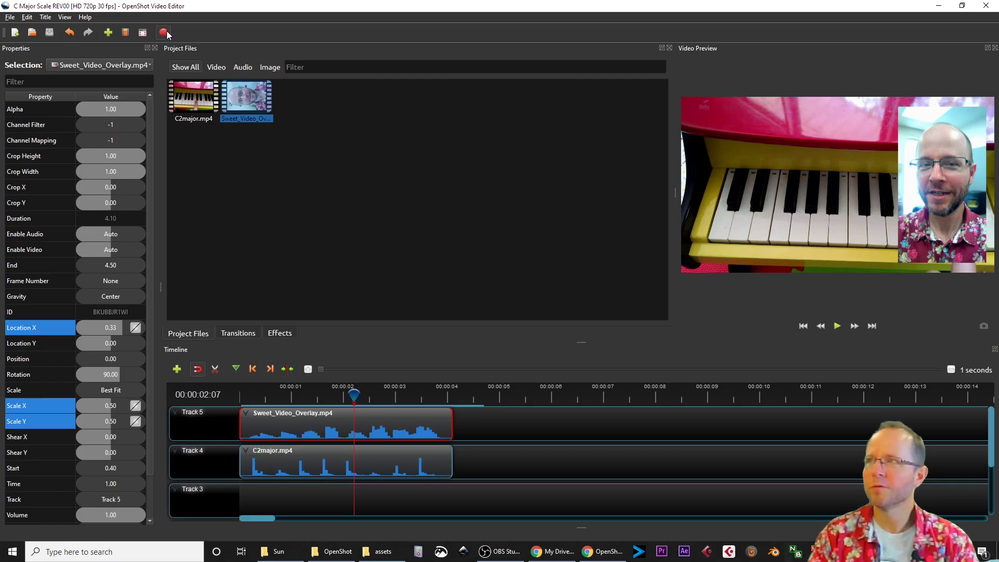
- Start a video export and create a new folder named exports inside the OpenShot folder as its destination
left_click(164, 33)
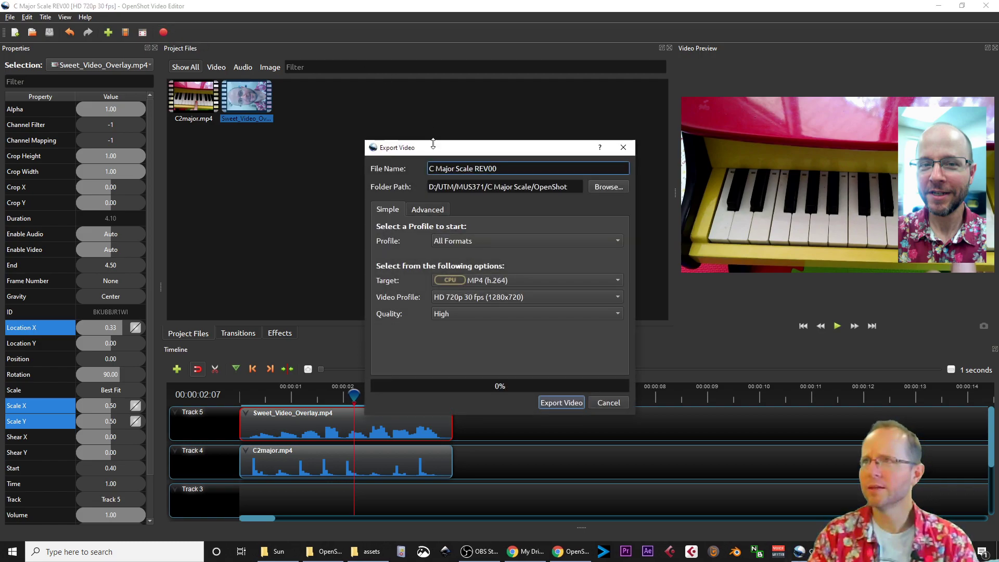
left_click_drag(438, 153, 430, 138)
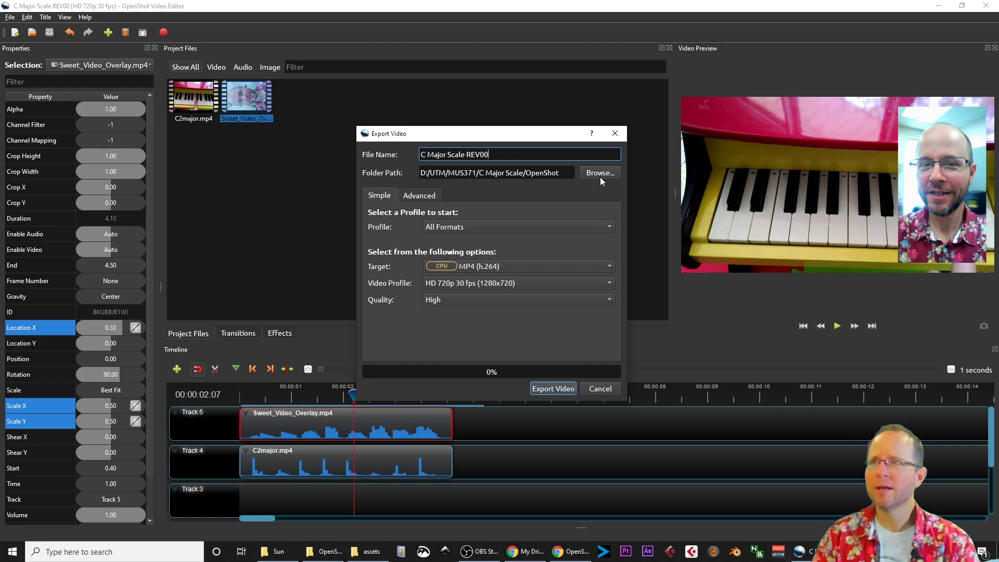
left_click_drag(437, 173, 565, 178)
left_click(567, 175)
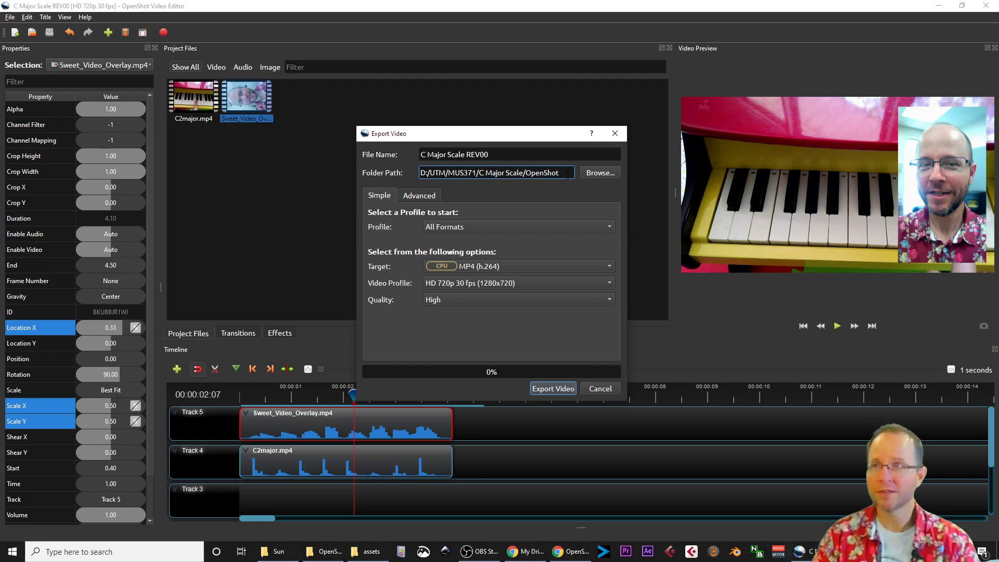
left_click(598, 174)
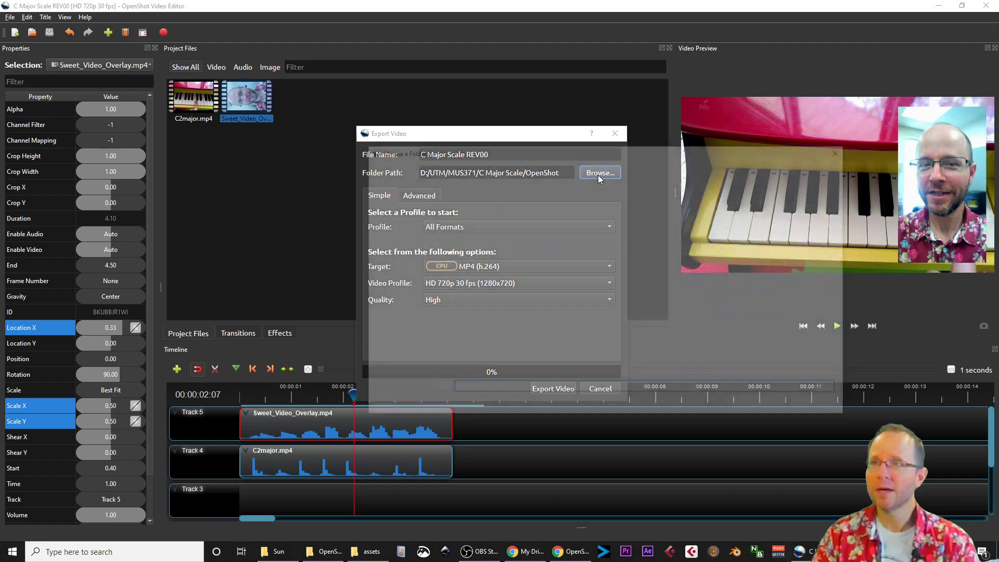
left_click(432, 187)
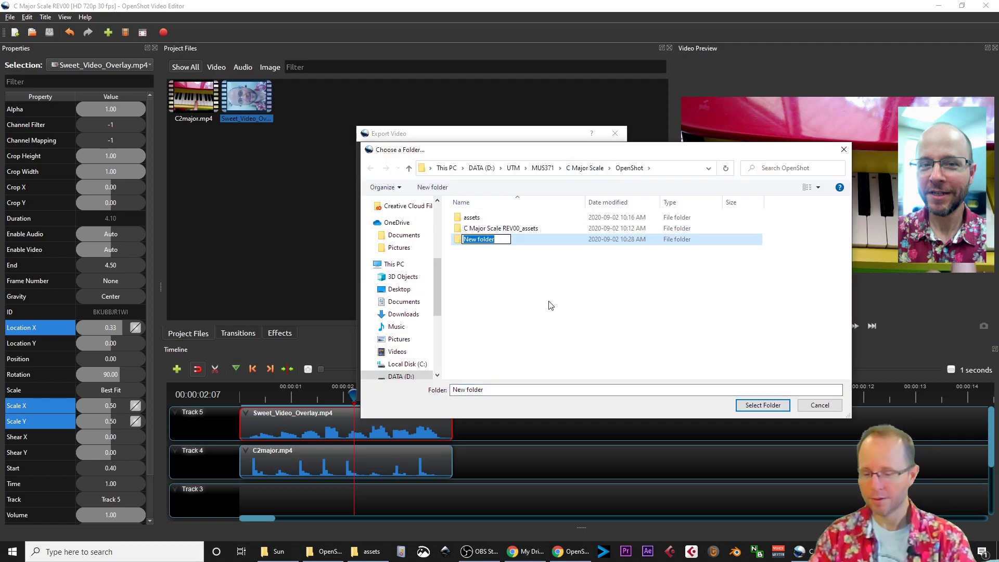
type("exports")
key("Return")
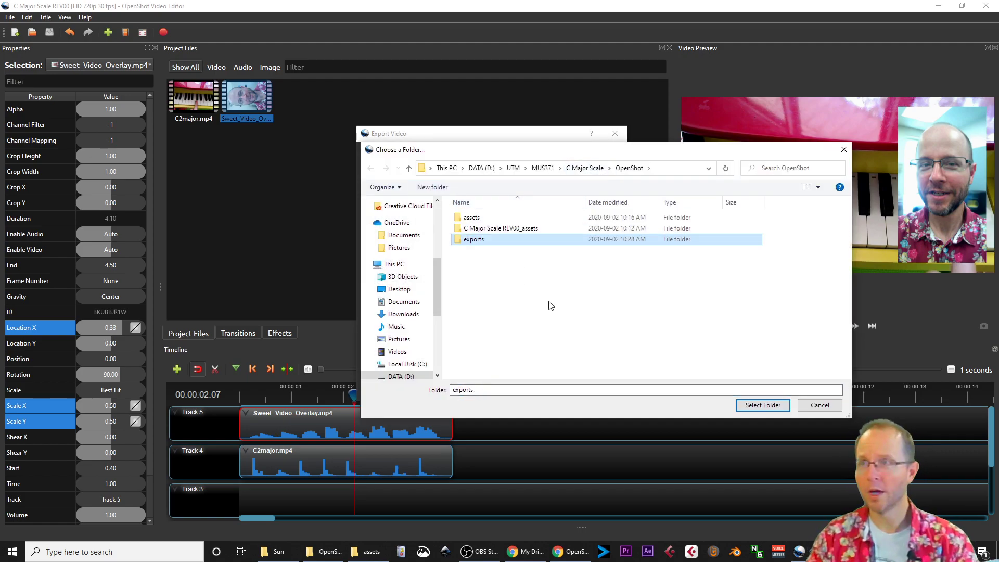
double_click(475, 241)
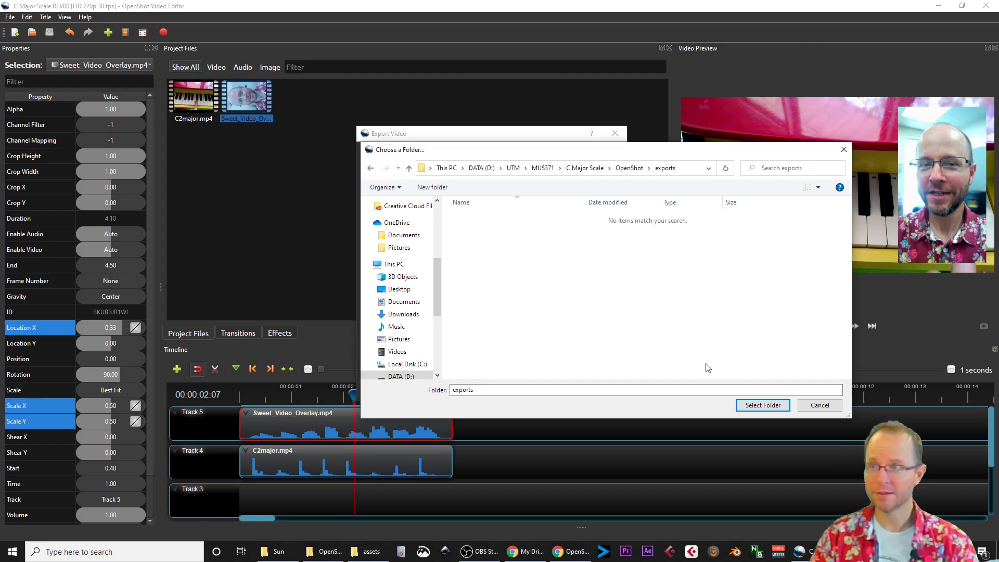
left_click(764, 408)
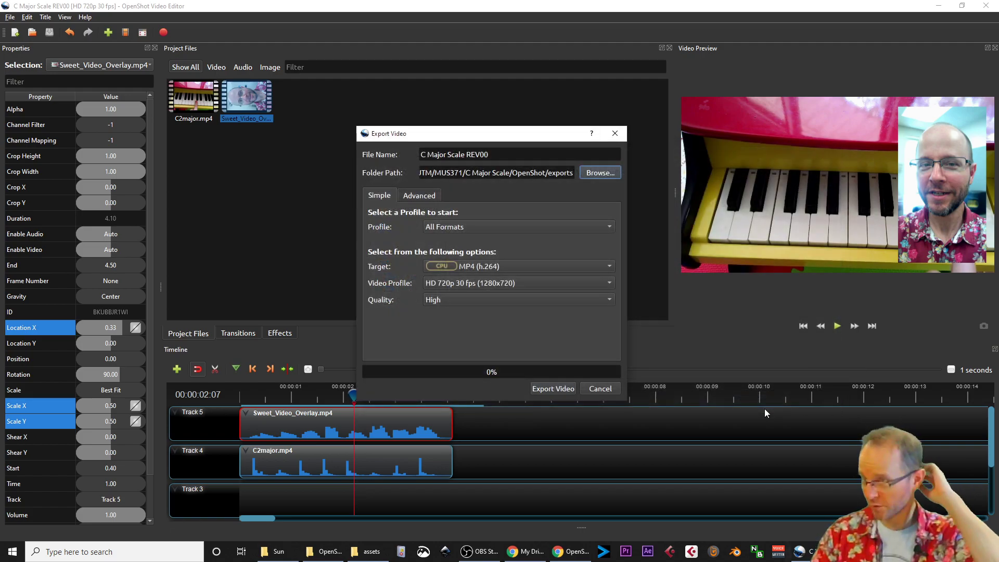
- Export C Major Scale REV00 as a high-quality MP4 (h.264) at HD 720p 30 fps, and minimize the editor
left_click(567, 389)
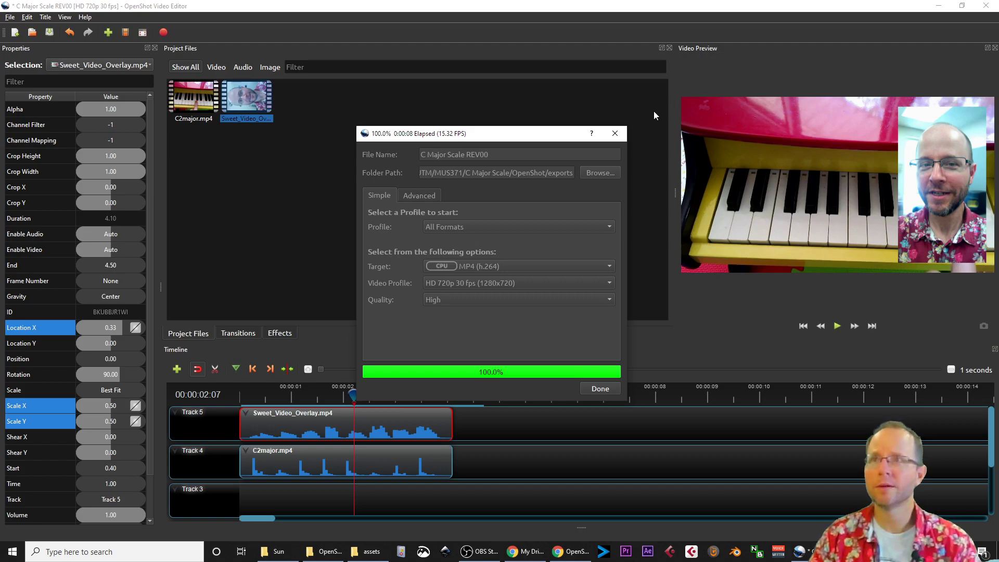
left_click(598, 388)
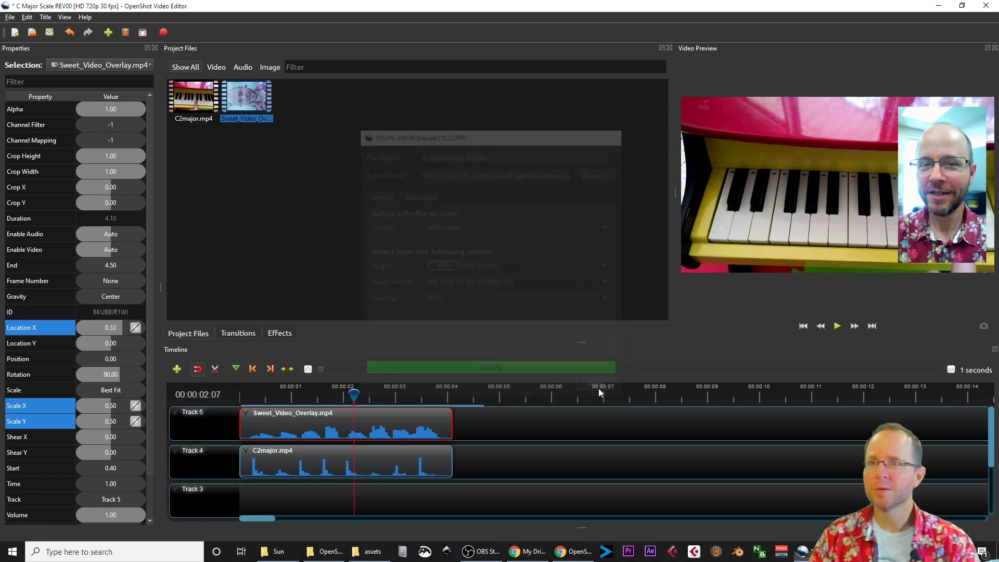
left_click_drag(886, 7, 885, 38)
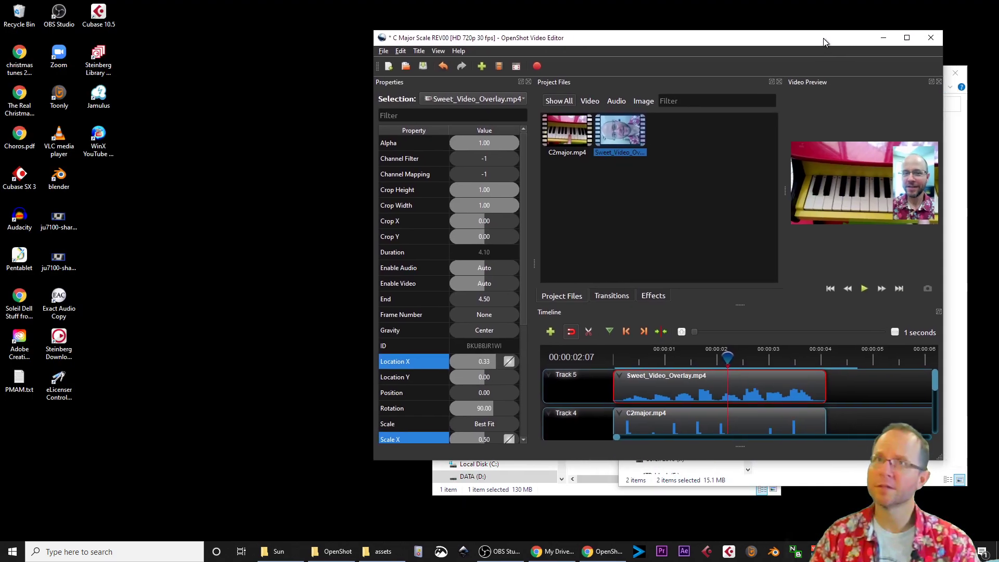
left_click(885, 38)
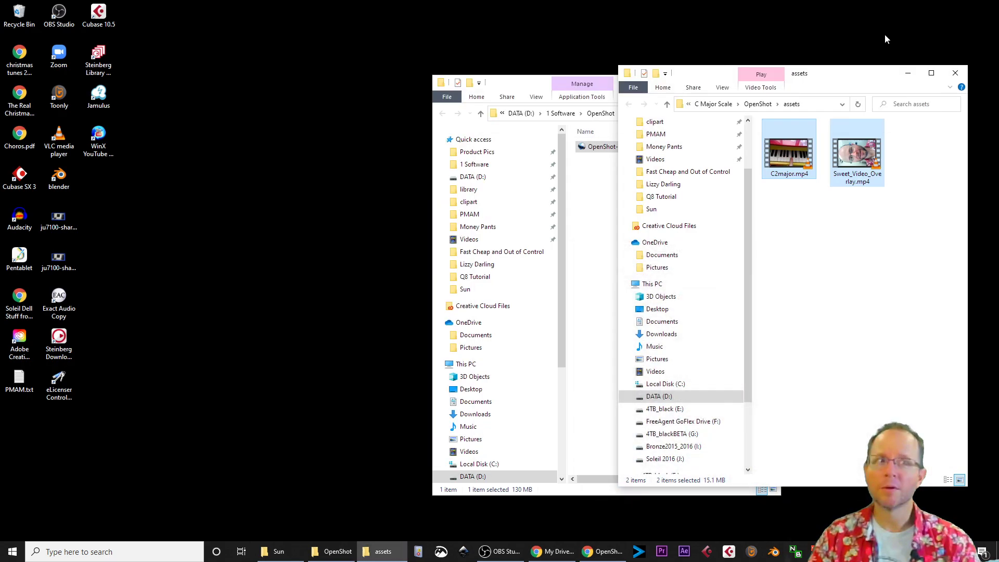
- In File Explorer, go up from assets to the C Major Scale project's OpenShot folder and close the installer's folder window
left_click(834, 257)
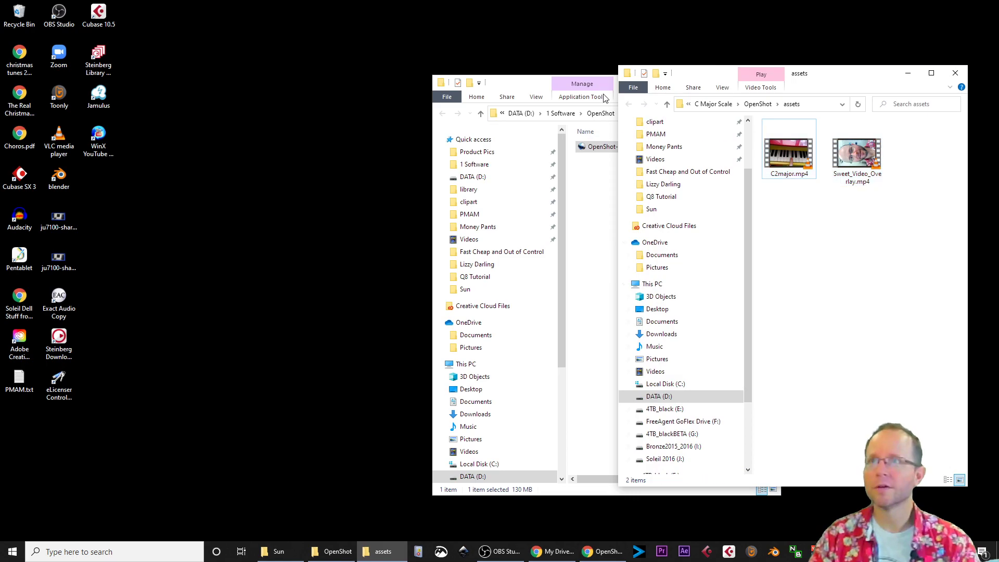
left_click_drag(519, 86, 381, 64)
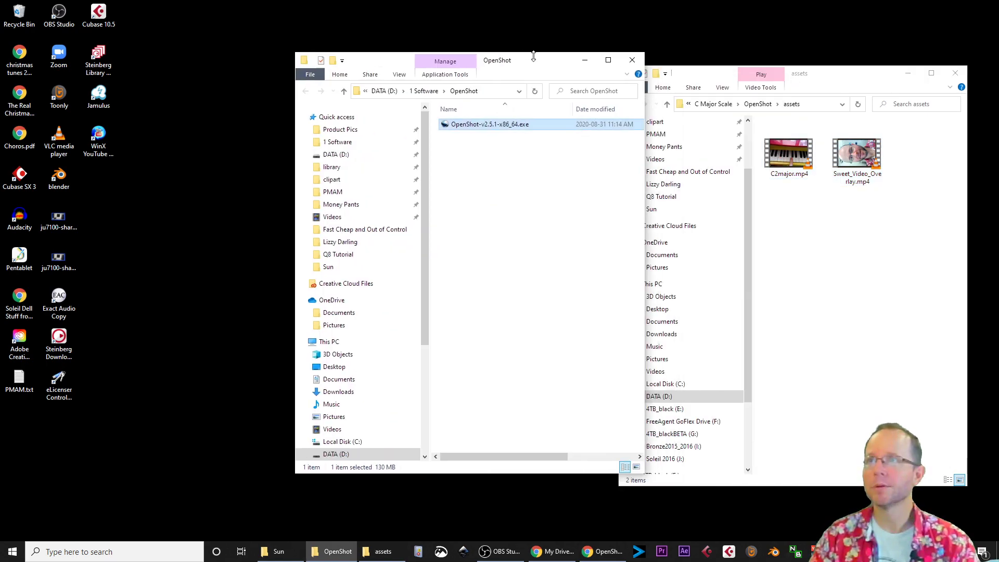
left_click(821, 247)
key("alt+Up")
right_click(823, 247)
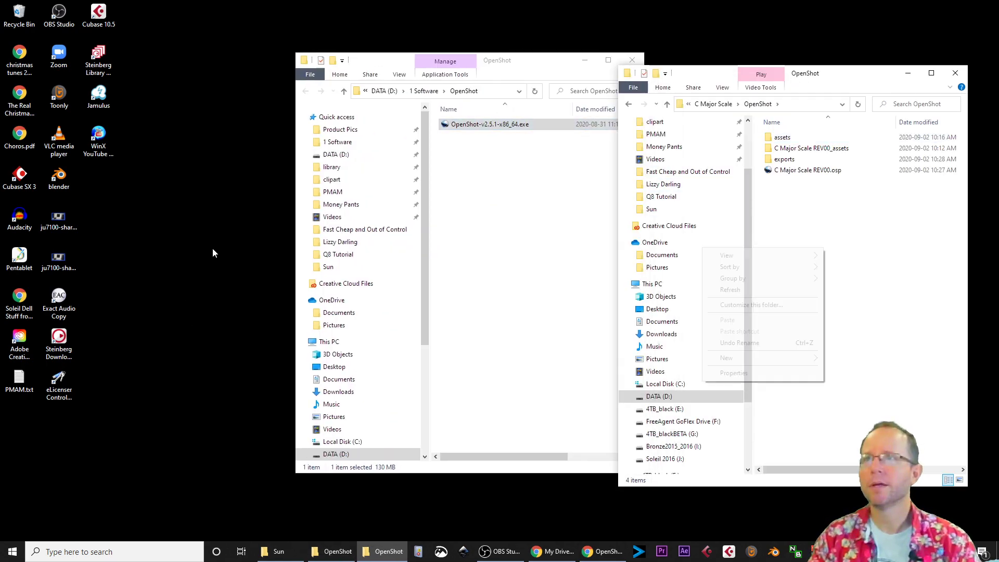
left_click(632, 60)
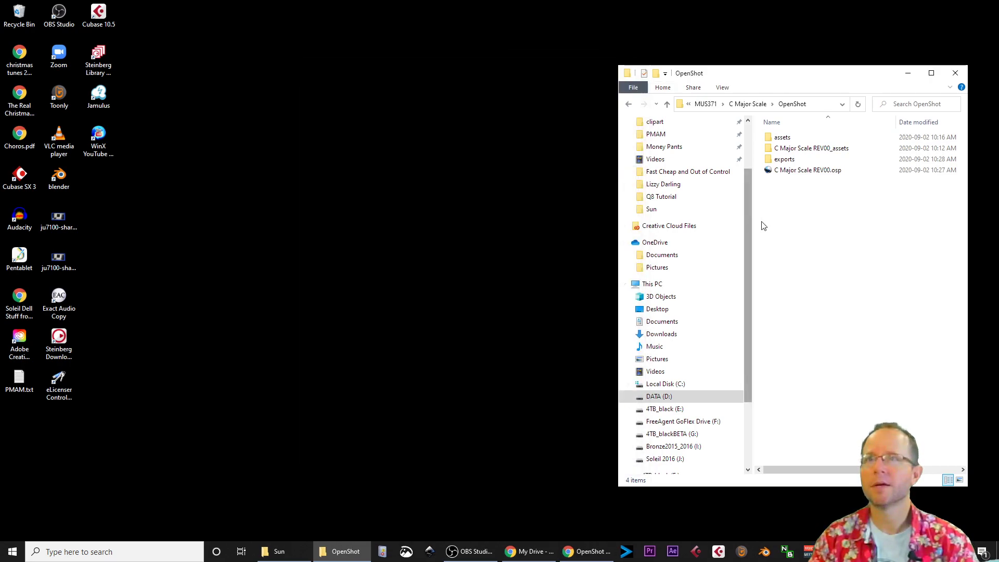
- Play C Major Scale REV00.mp4 from the exports folder in VLC to check the export, and close the player
double_click(784, 159)
double_click(792, 156)
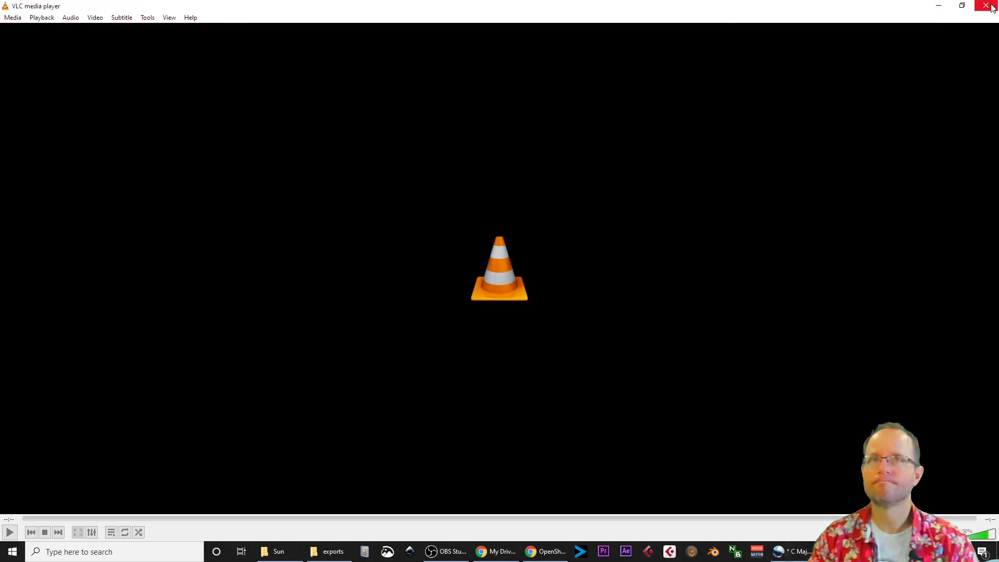
left_click(992, 7)
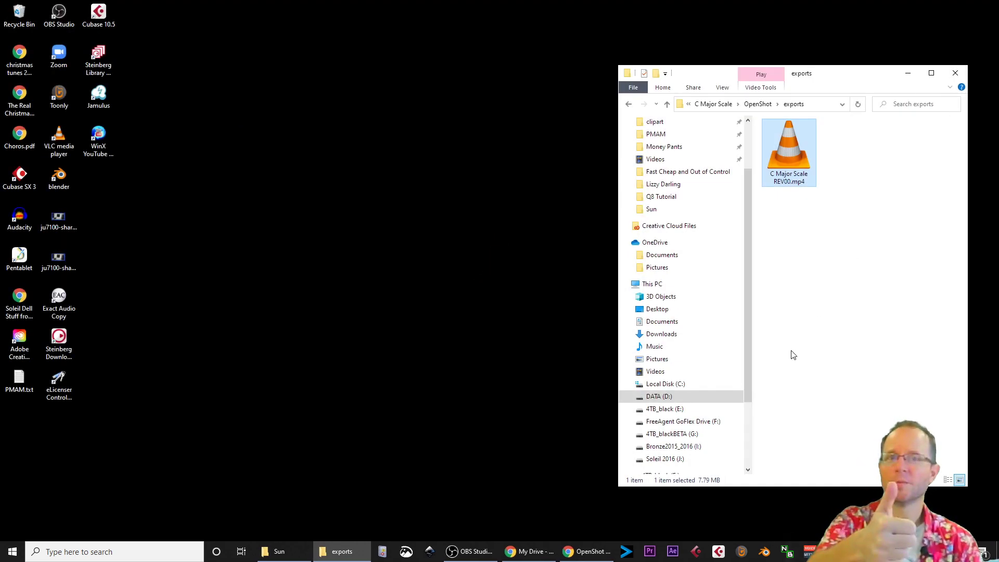